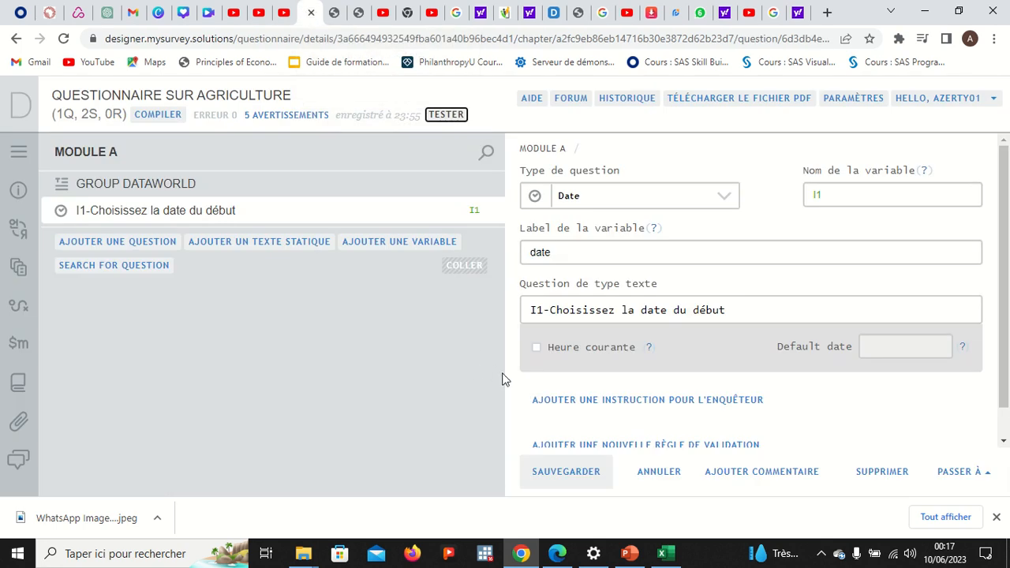
# - Switch to the PDF ENQUETE SUR AGRICULTURE in Edge and review the household department question with its answer choices
pyautogui.click(557, 553)
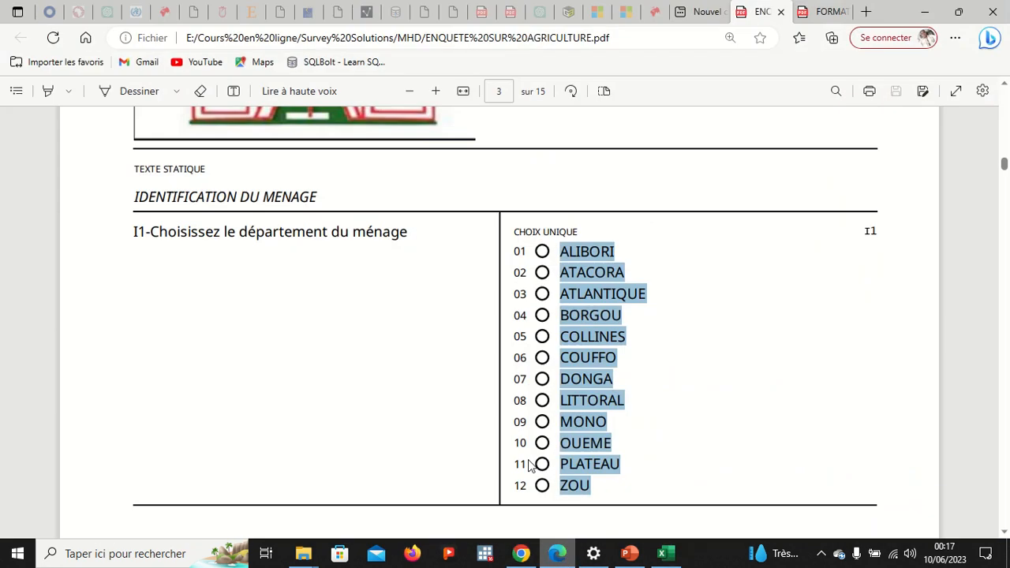
pyautogui.click(458, 342)
pyautogui.scroll(3, 458, 342)
pyautogui.scroll(-3, 458, 342)
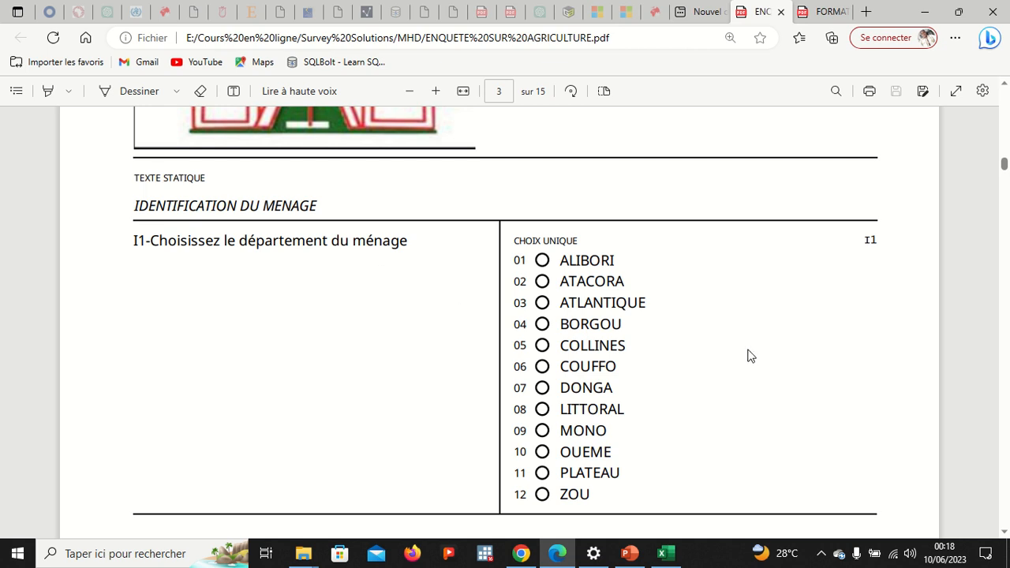
pyautogui.scroll(2, 750, 355)
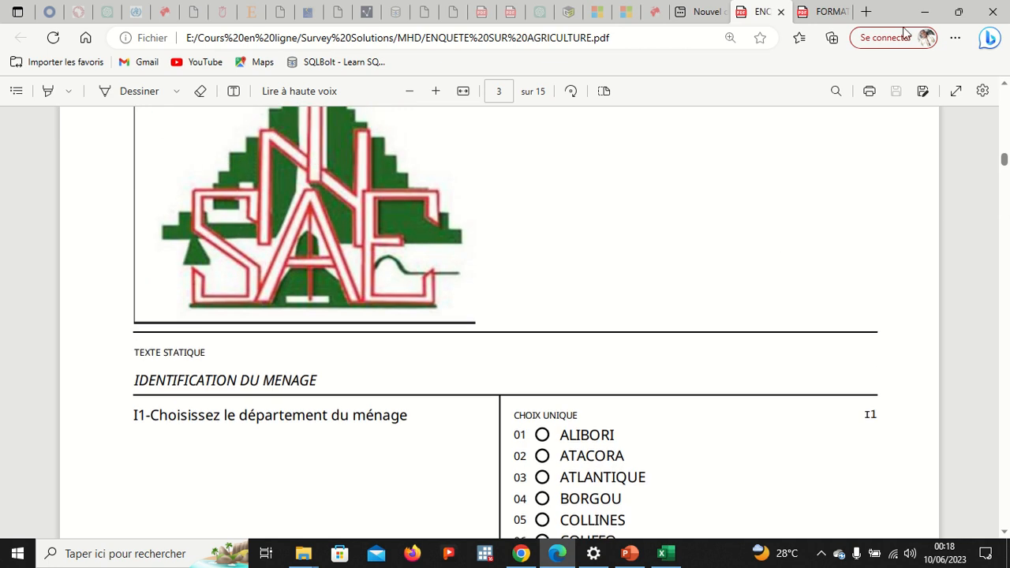
pyautogui.click(924, 12)
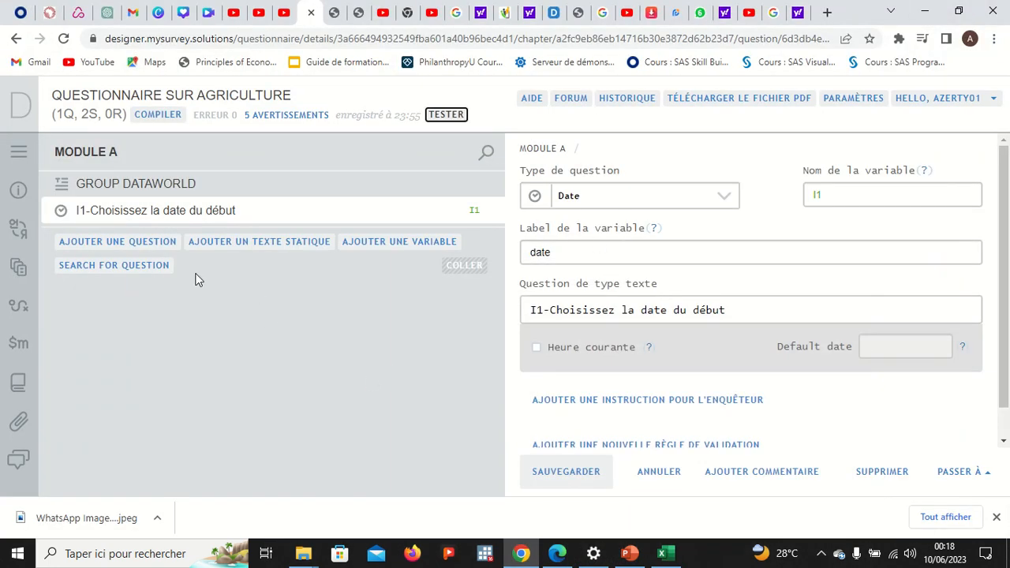
# - Add a question to Module A with the type Catégorielle: Réponse-unique and the variable name I2
pyautogui.click(117, 250)
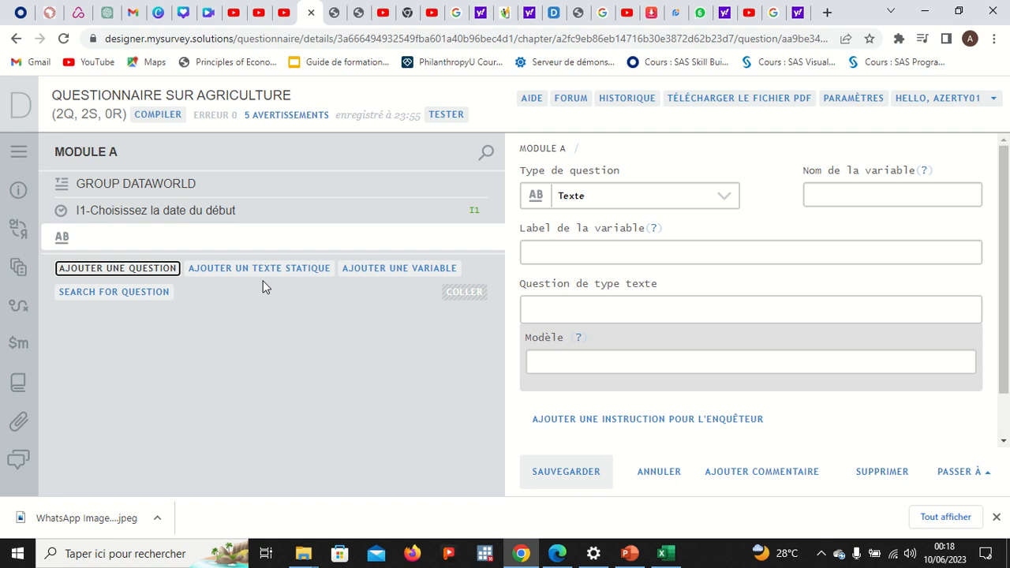
pyautogui.click(612, 203)
pyautogui.click(616, 225)
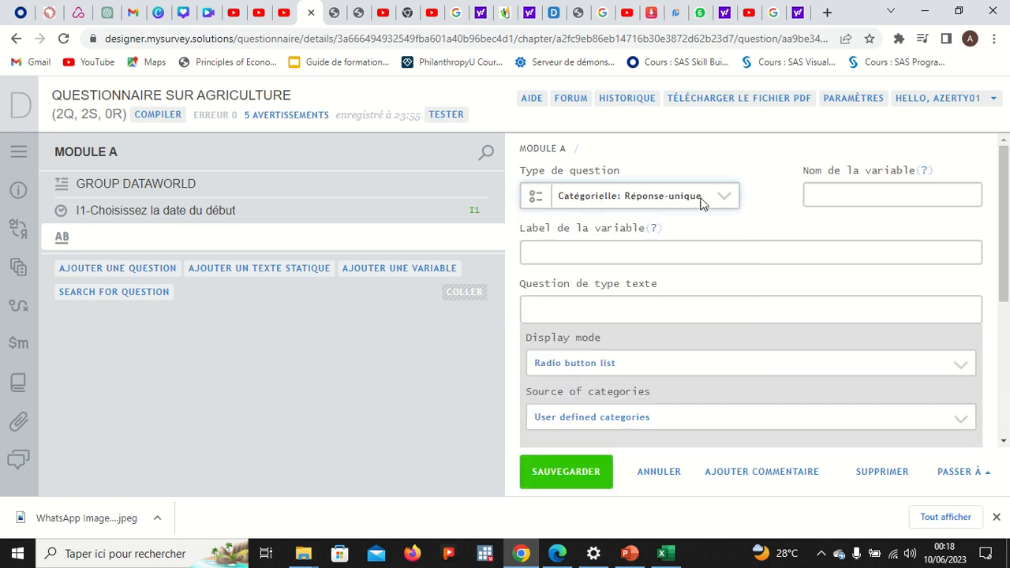
pyautogui.click(826, 195)
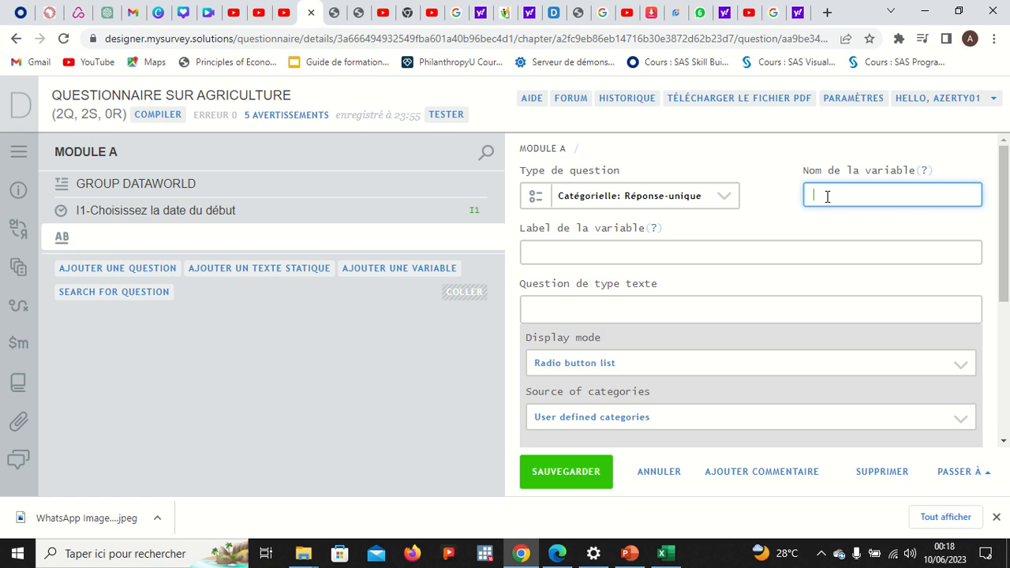
pyautogui.write('I2')
# - Start the new question's text with the prefix "I2-"
pyautogui.scroll(-2, 765, 333)
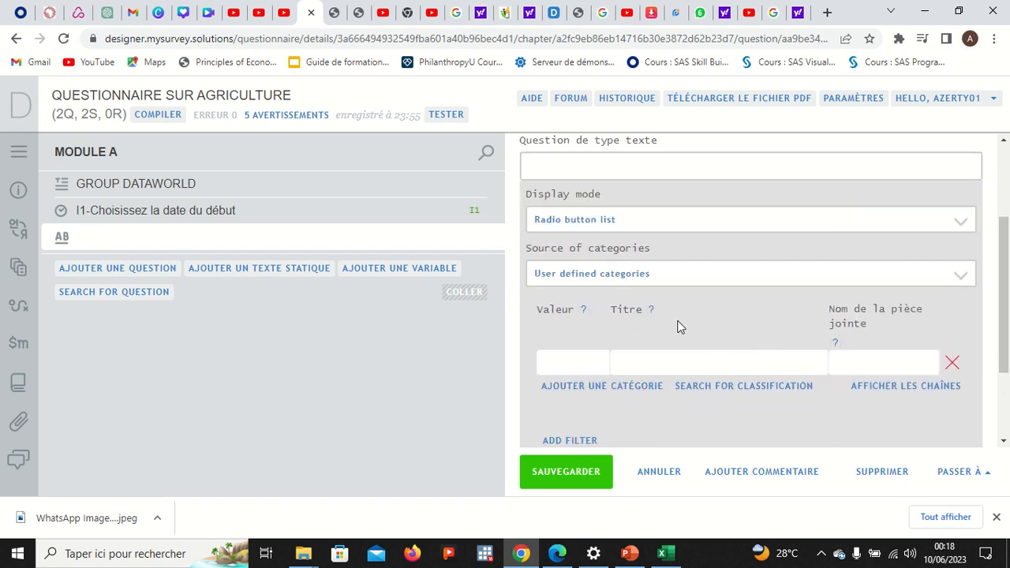
pyautogui.scroll(-2, 676, 326)
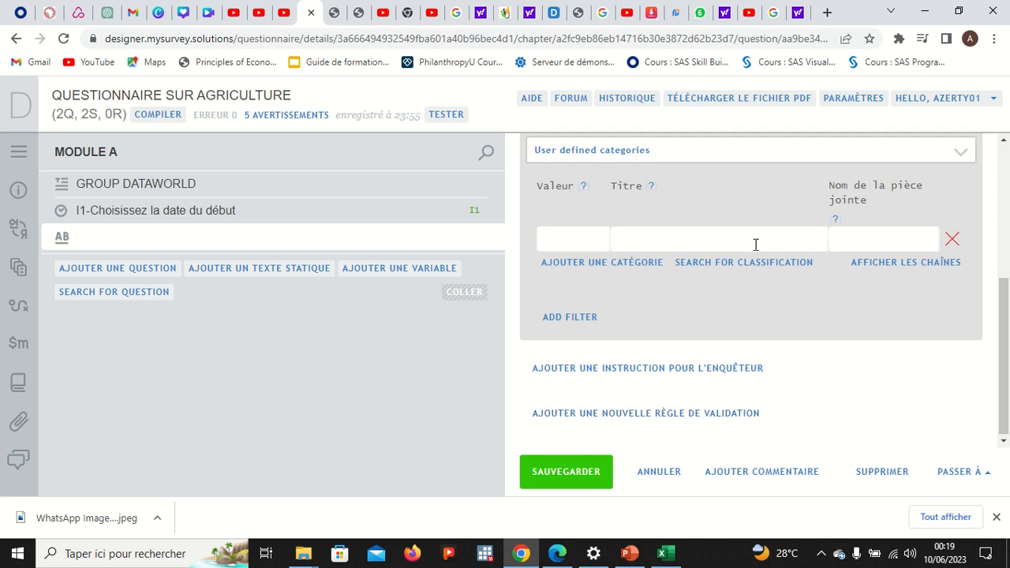
pyautogui.scroll(2, 755, 244)
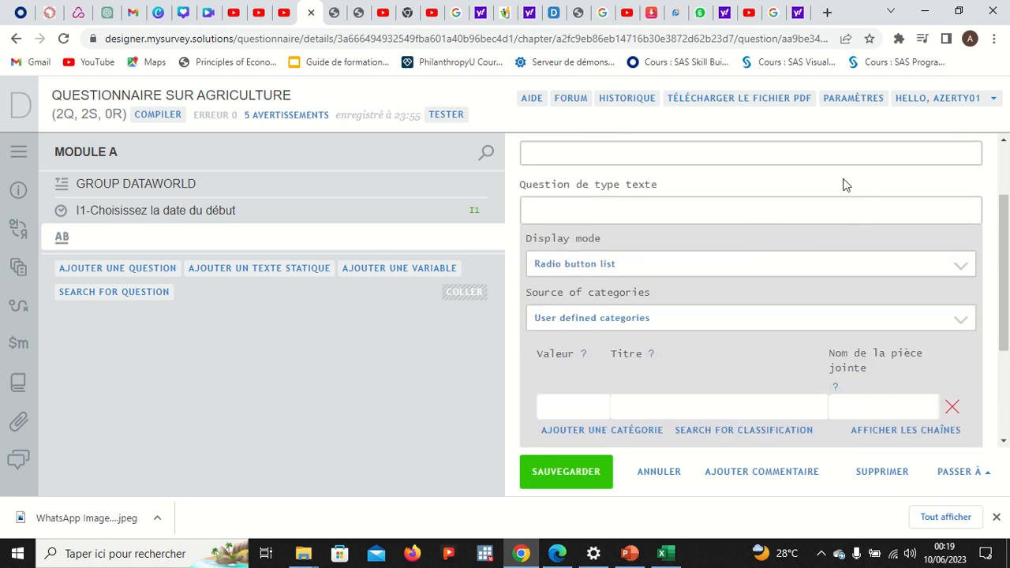
pyautogui.scroll(3, 843, 185)
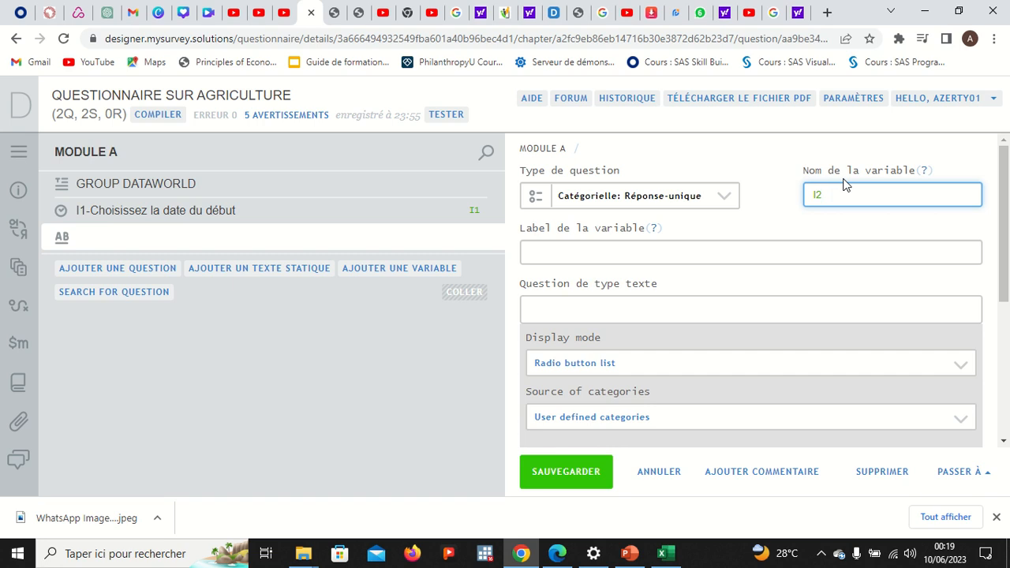
pyautogui.click(583, 251)
pyautogui.click(579, 314)
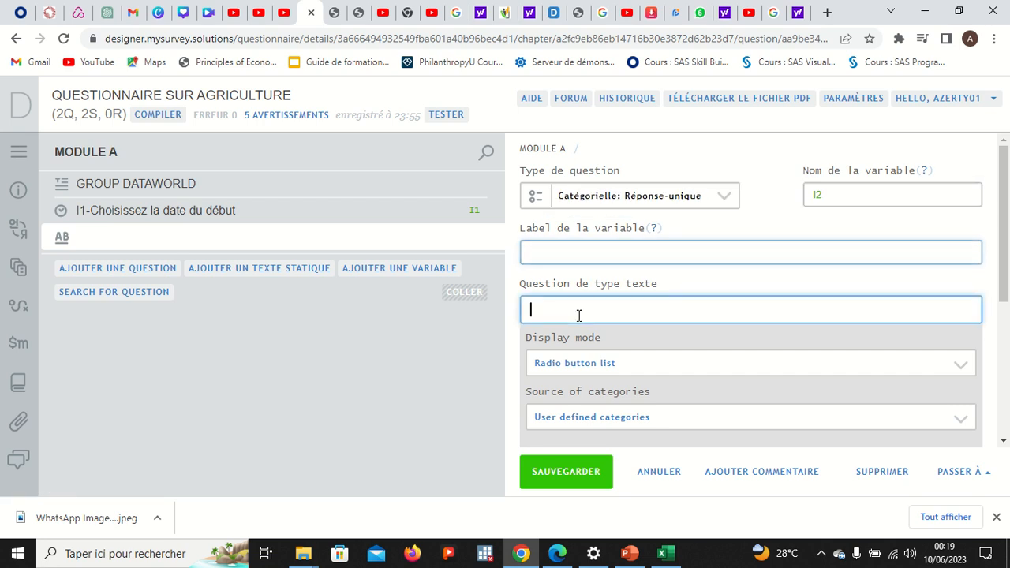
pyautogui.write('I2')
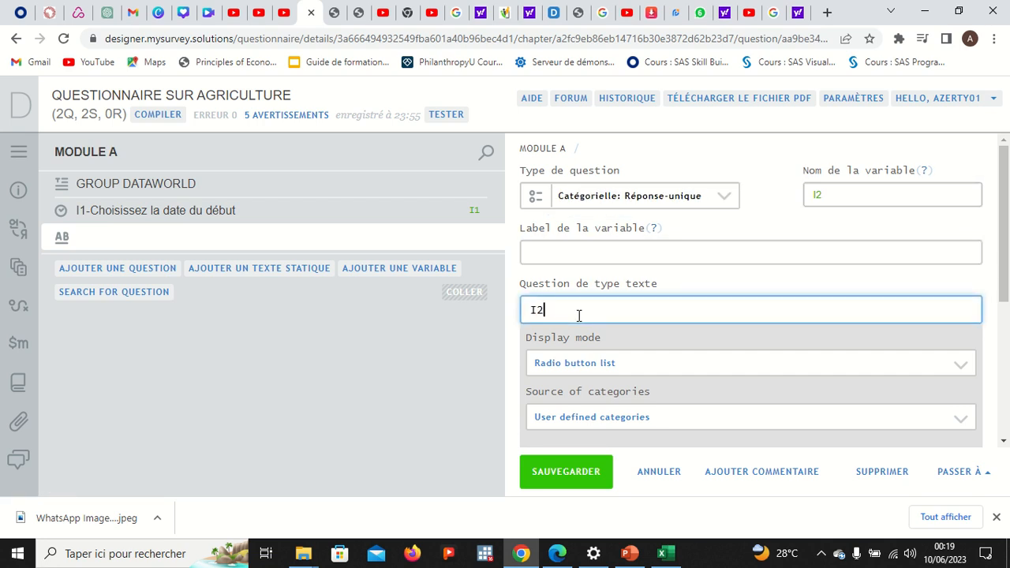
pyautogui.write('-Chois')
pyautogui.press('BackSpace')
pyautogui.press('BackSpace')
pyautogui.press('BackSpace')
pyautogui.press('BackSpace')
pyautogui.press('BackSpace')
# - Copy "Choisissez le département du ménage" from the PDF in Edge into the new question's text and variable label in Chrome
pyautogui.click(557, 553)
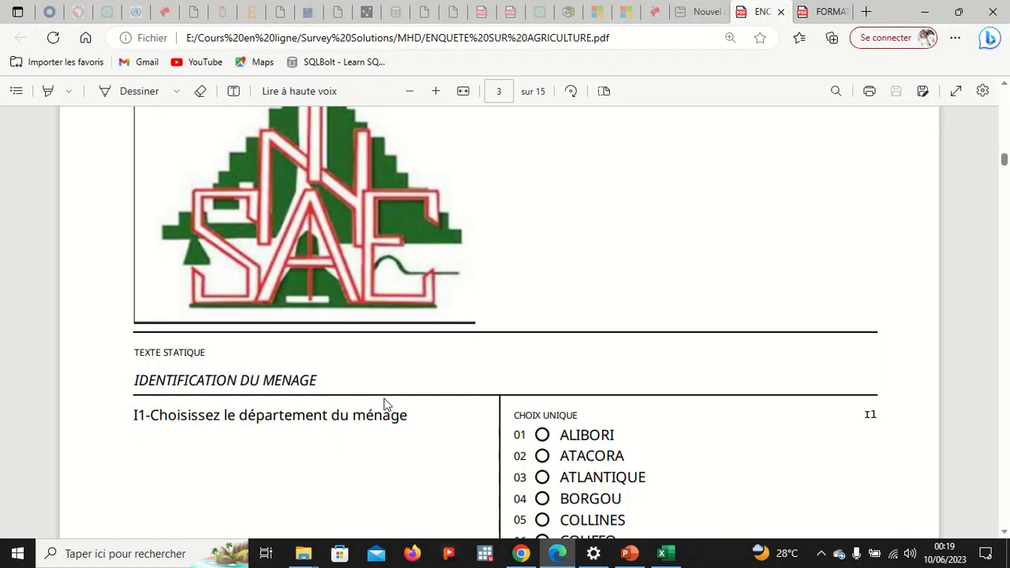
pyautogui.moveTo(150, 415); pyautogui.dragTo(410, 427)
pyautogui.hotkey('ctrl', 'c')
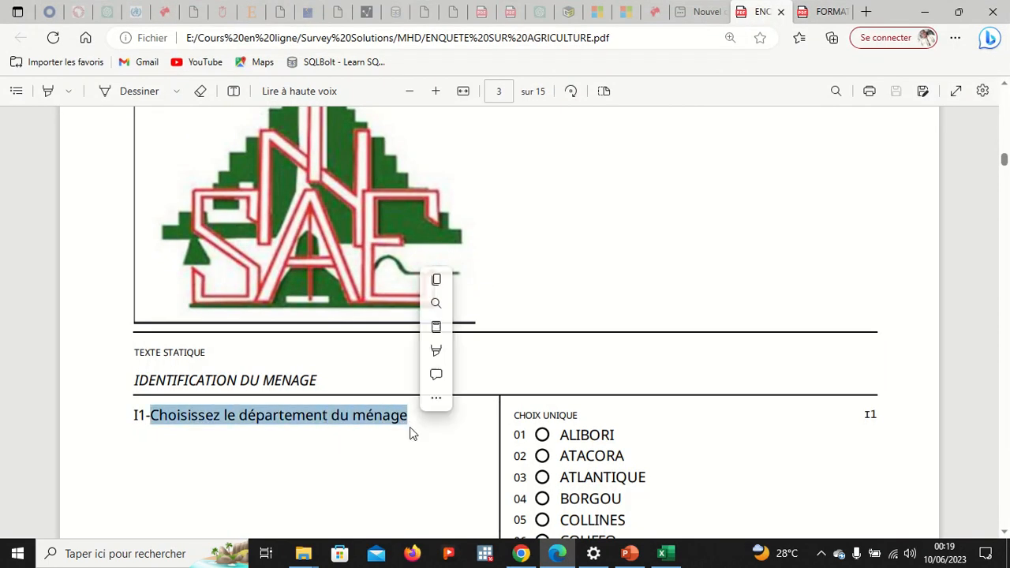
pyautogui.click(437, 282)
pyautogui.click(522, 555)
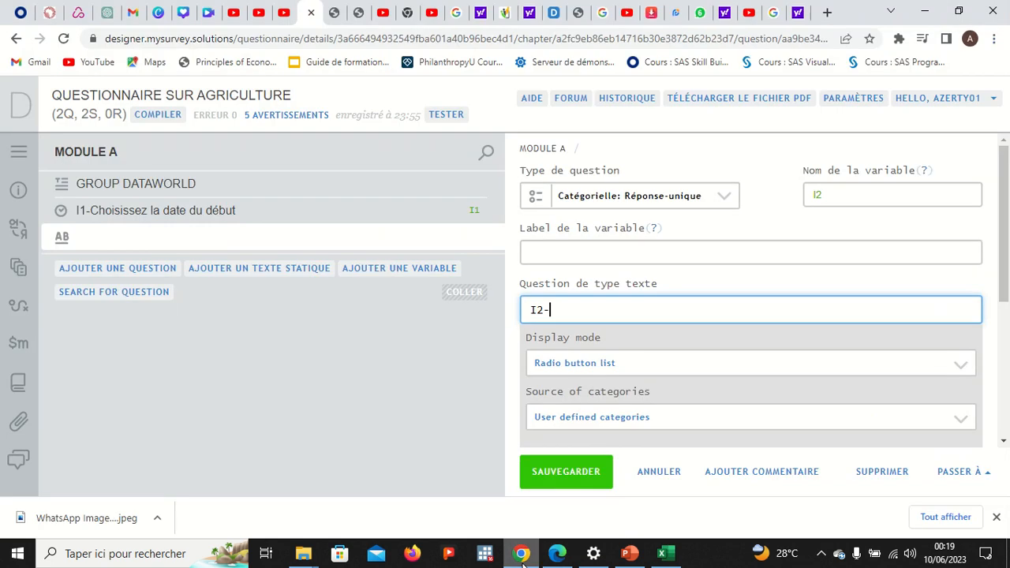
pyautogui.hotkey('ctrl', 'v')
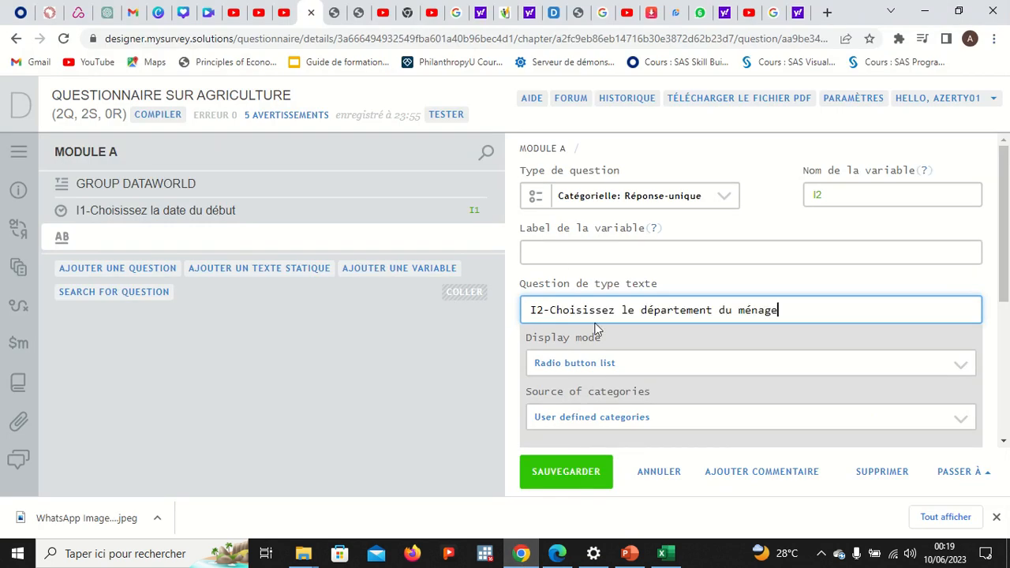
pyautogui.click(614, 254)
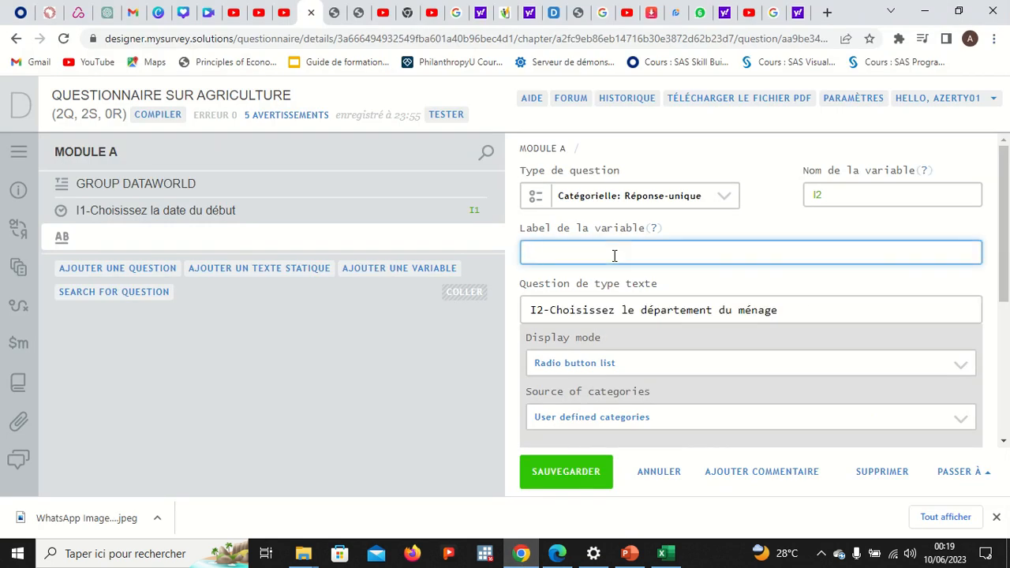
pyautogui.hotkey('ctrl', 'v')
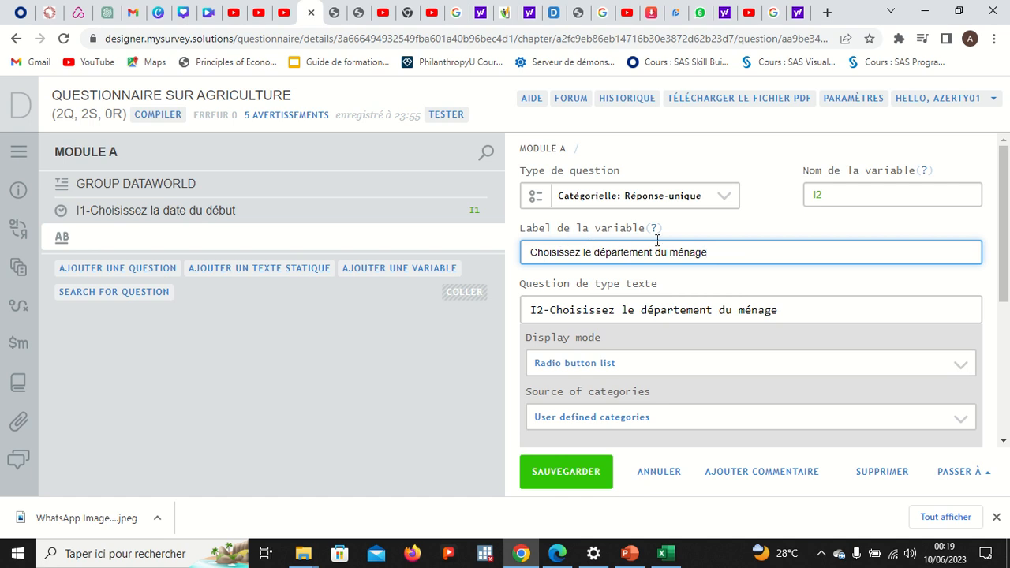
# - Add a second category row and fill the first row with value 1 and title ATACORA
pyautogui.scroll(-1, 672, 316)
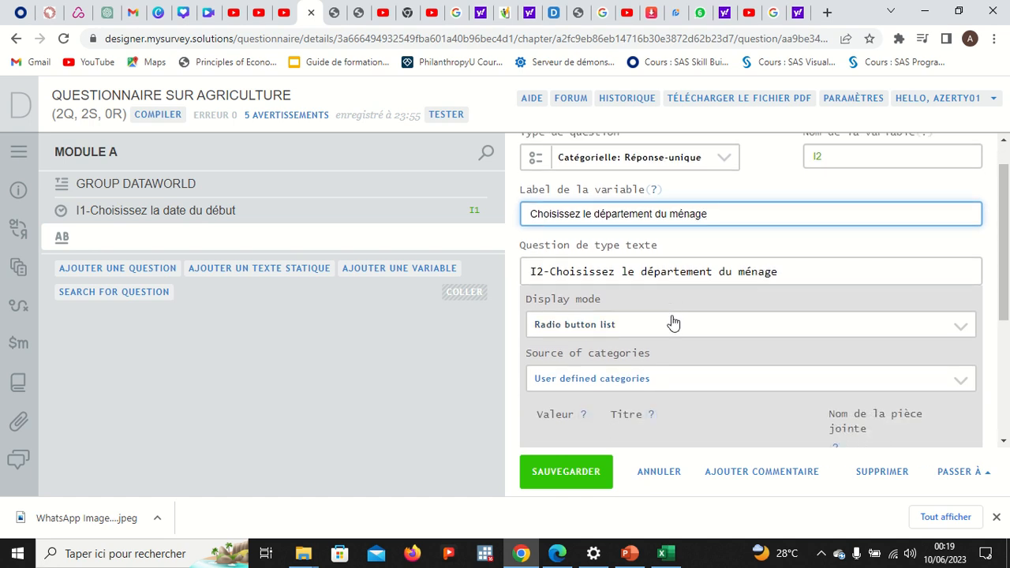
pyautogui.scroll(-3, 672, 322)
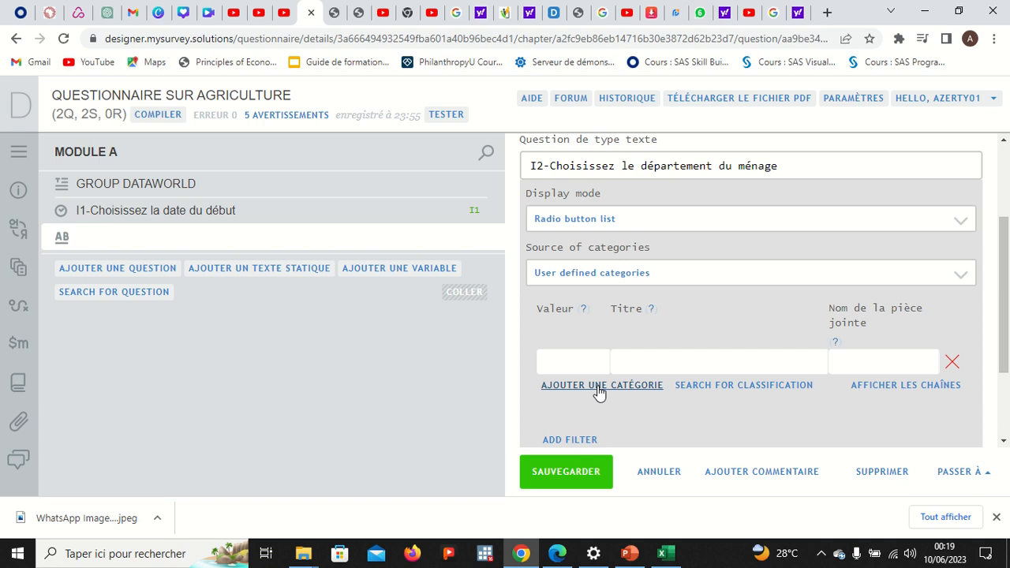
pyautogui.click(599, 392)
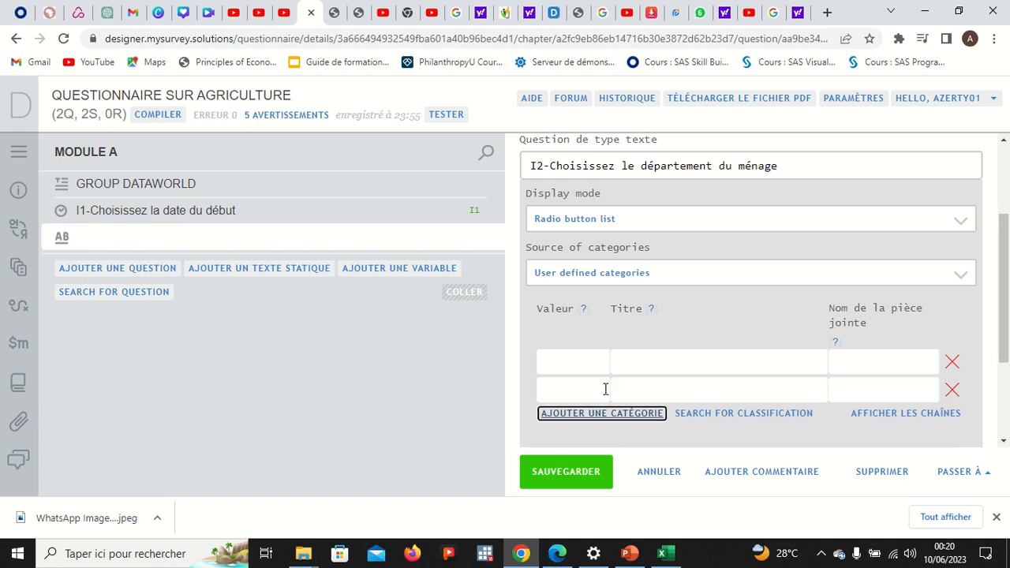
pyautogui.click(586, 367)
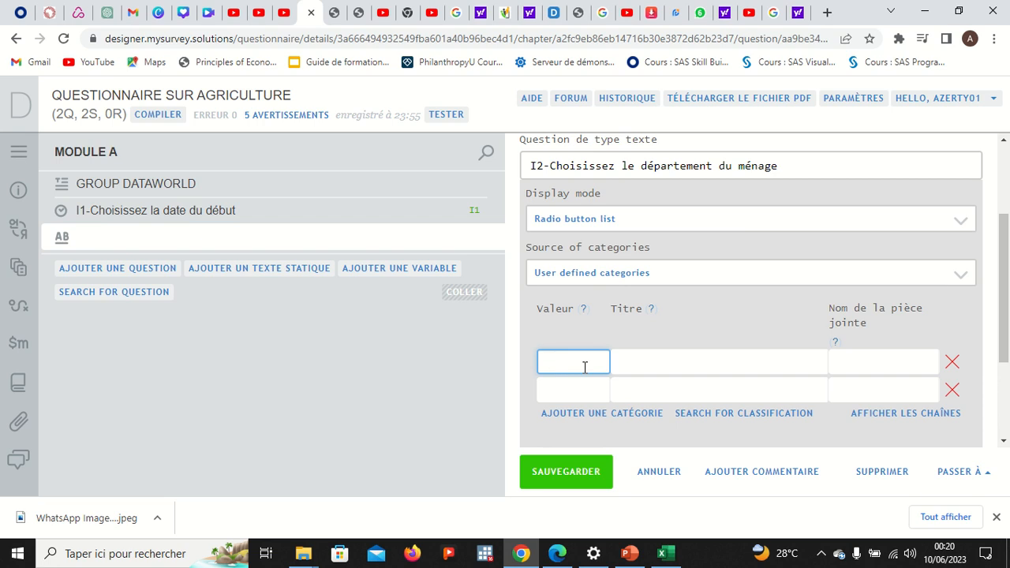
pyautogui.write('1')
pyautogui.click(618, 364)
pyautogui.write('ATACORA')
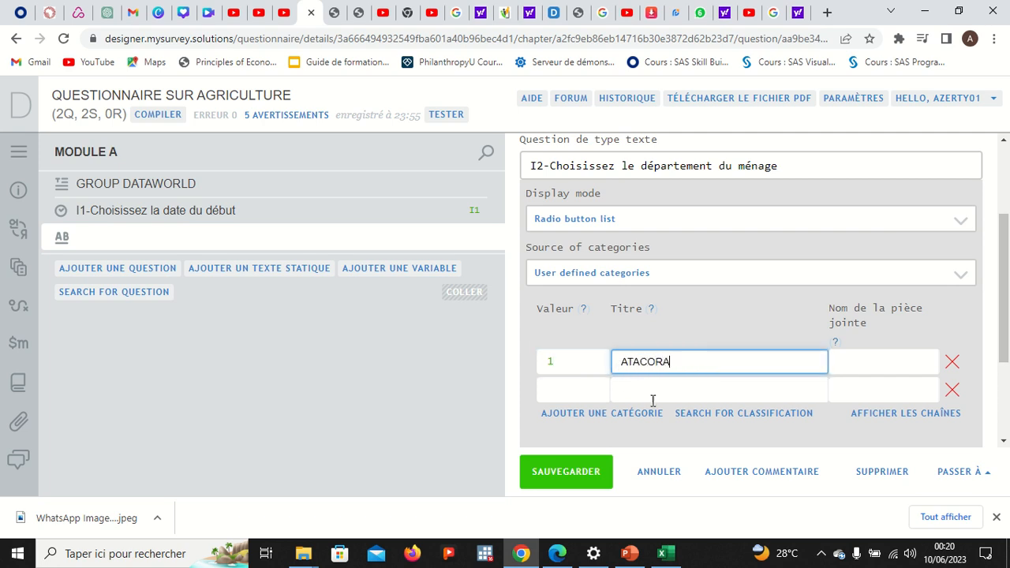
# - Display the categories as editable text strings and delete all their content
pyautogui.click(867, 418)
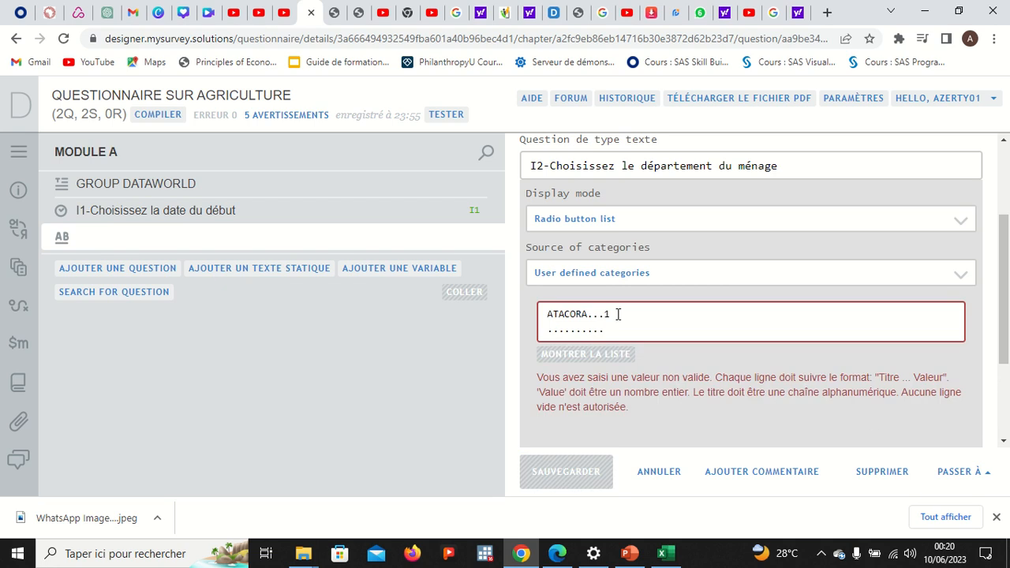
pyautogui.moveTo(616, 326); pyautogui.dragTo(545, 316)
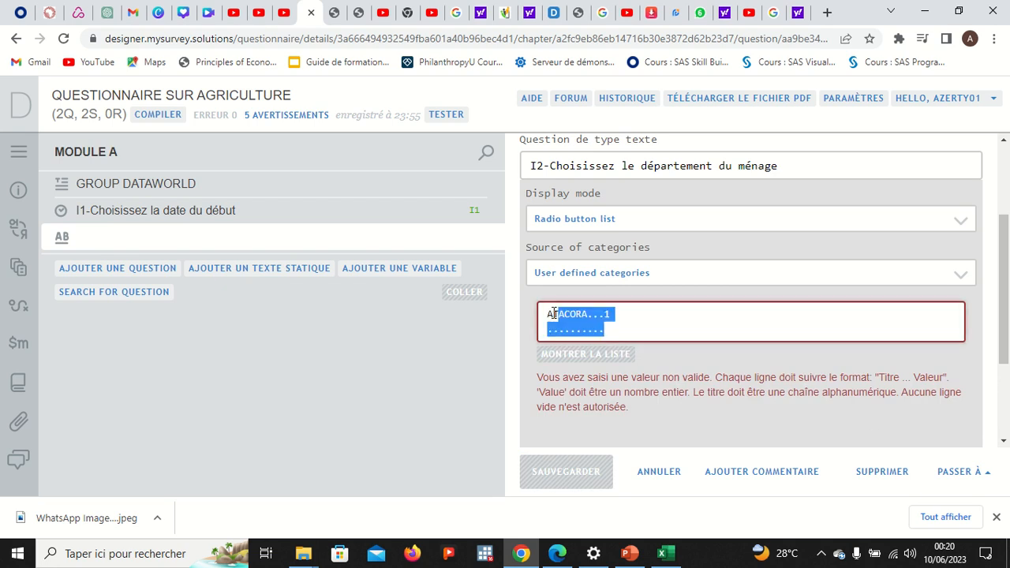
pyautogui.press('BackSpace')
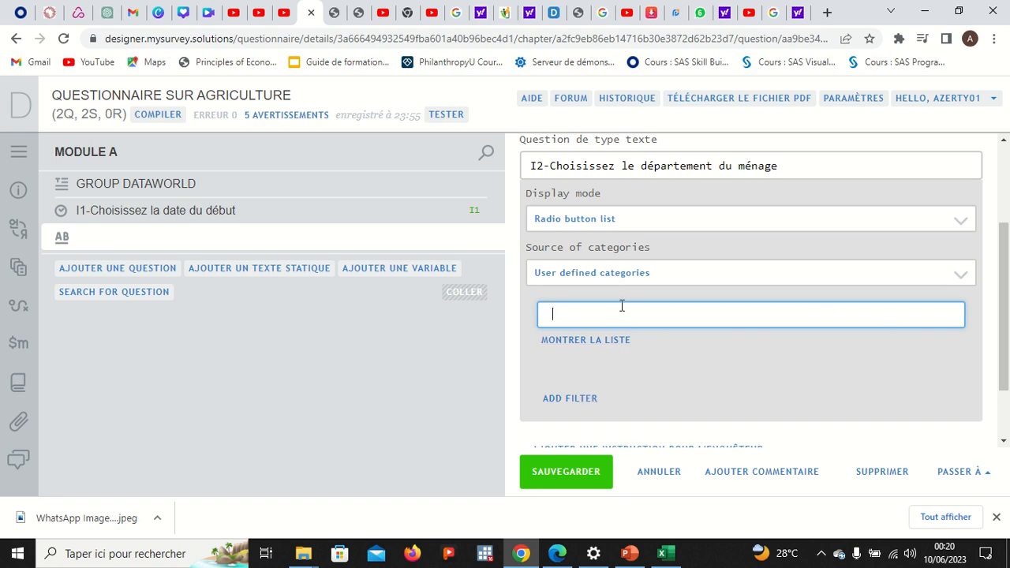
# - Open the I1 start date question, discarding the unsaved changes to the new question
pyautogui.click(214, 220)
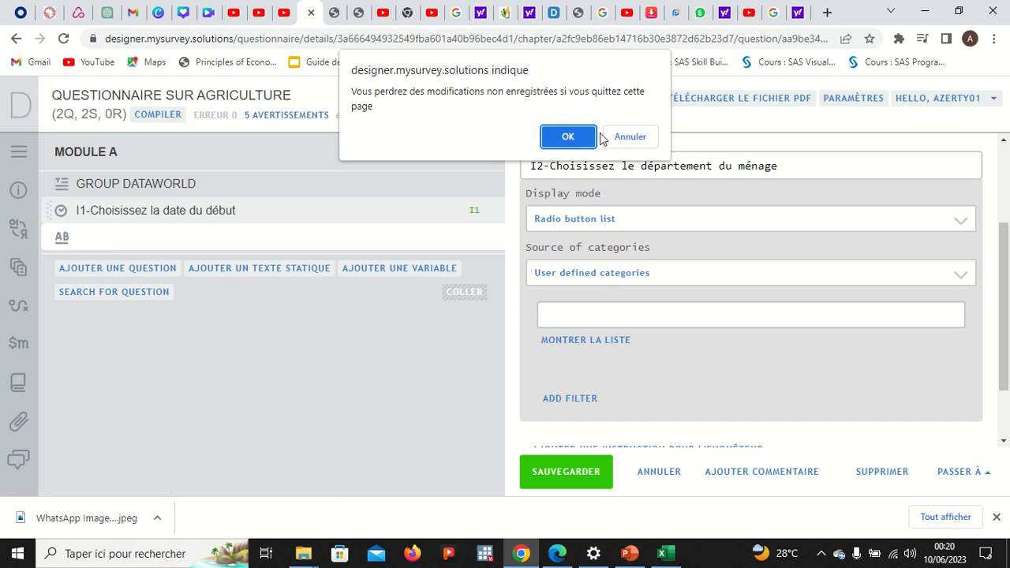
pyautogui.click(556, 139)
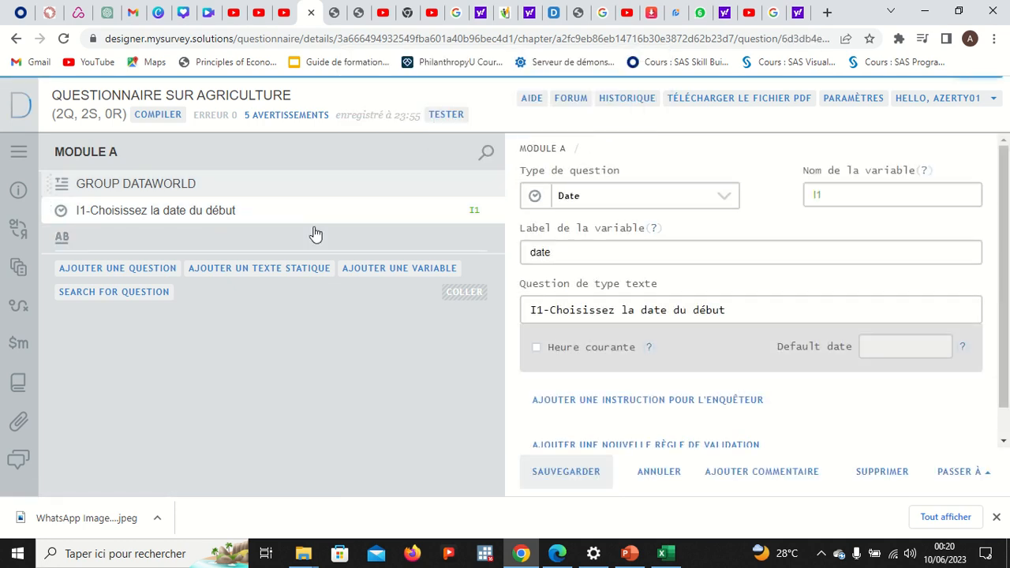
pyautogui.click(241, 243)
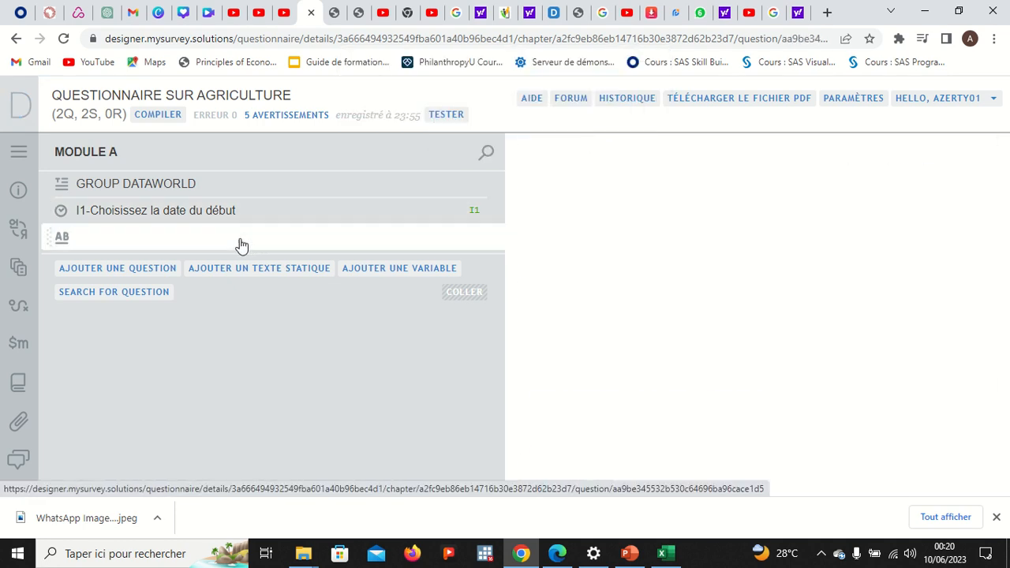
pyautogui.click(225, 219)
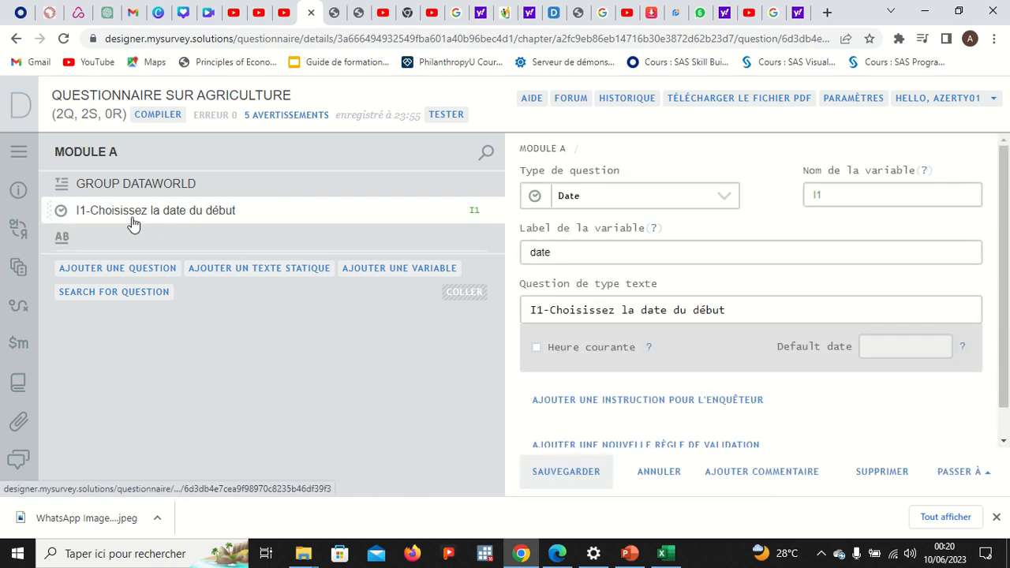
# - Open the untitled text question in Module A and set its type to Catégorielle: Réponse-unique
pyautogui.click(178, 247)
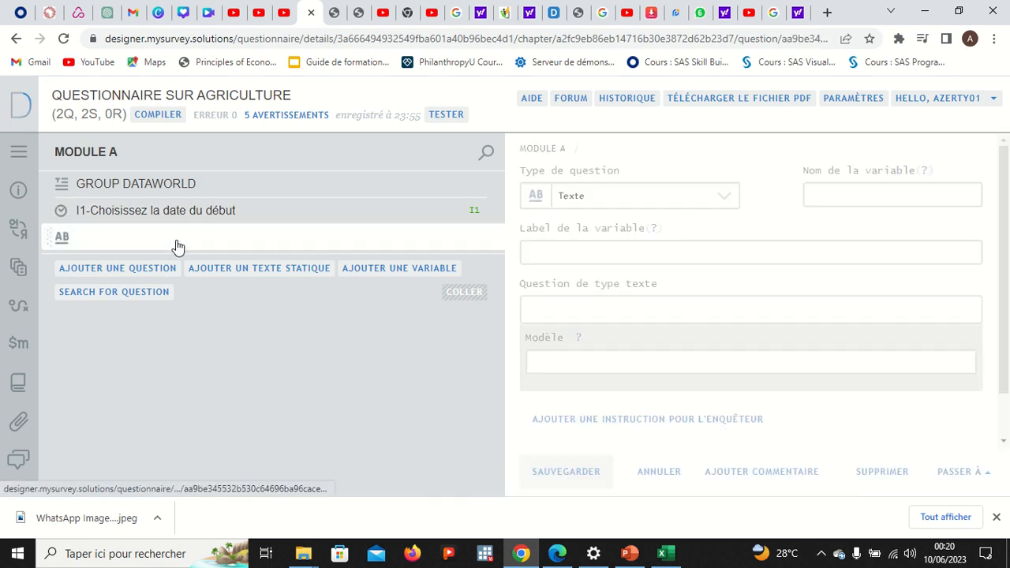
pyautogui.click(675, 206)
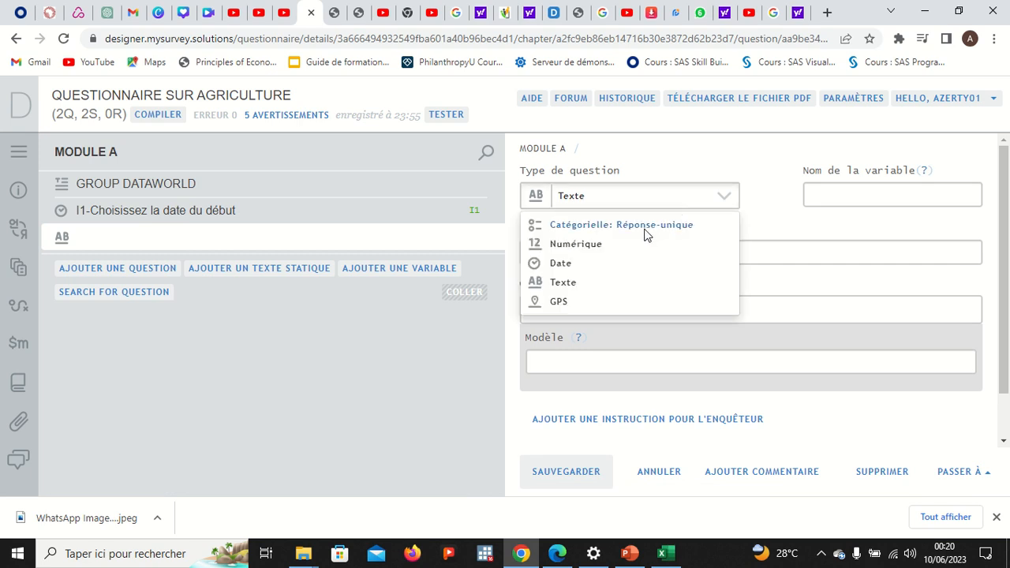
pyautogui.click(646, 231)
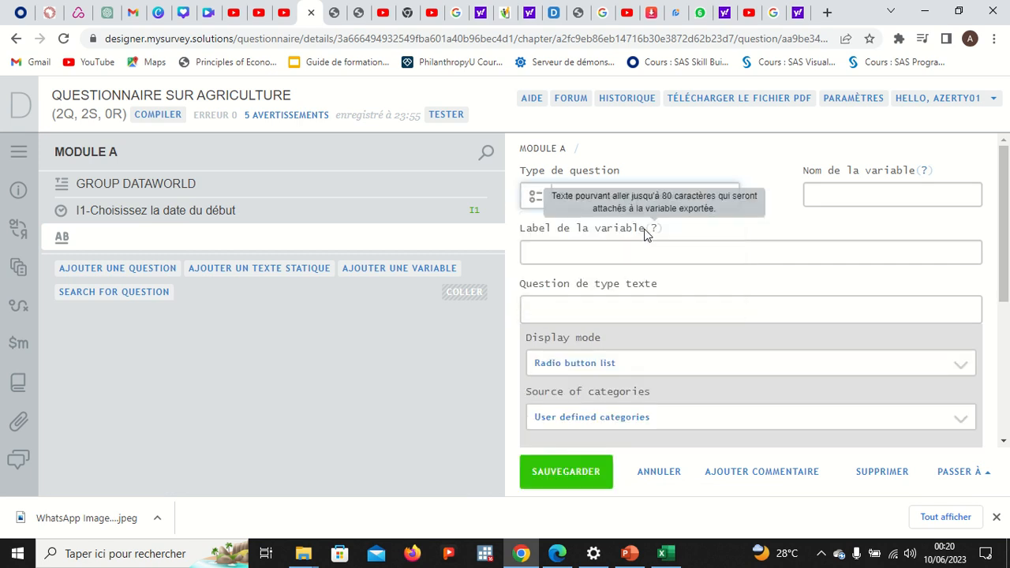
# - Enter "I1-Choisissez le département du ménage" as the question text and "Choisissez le département du ménage" as the variable label
pyautogui.click(592, 304)
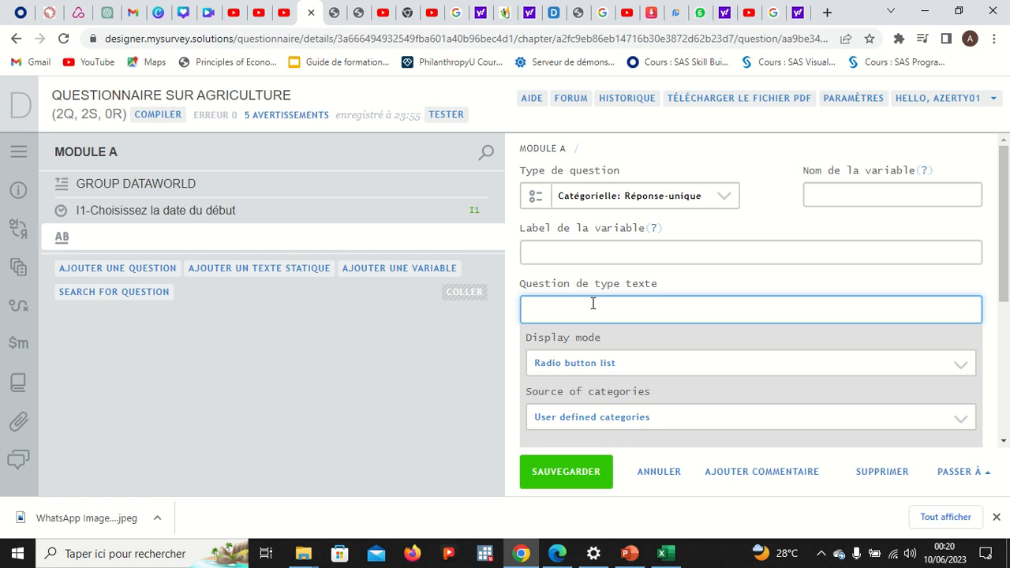
pyautogui.write('I')
pyautogui.write('-')
pyautogui.write('Choisissez le département du ménage')
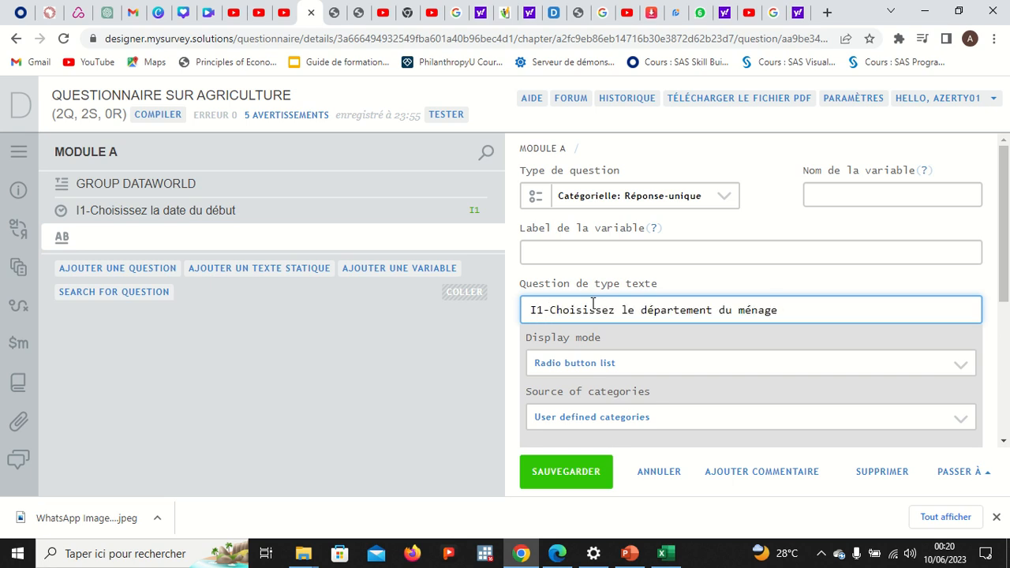
pyautogui.click(574, 251)
pyautogui.write('Choisissez le département du ménage')
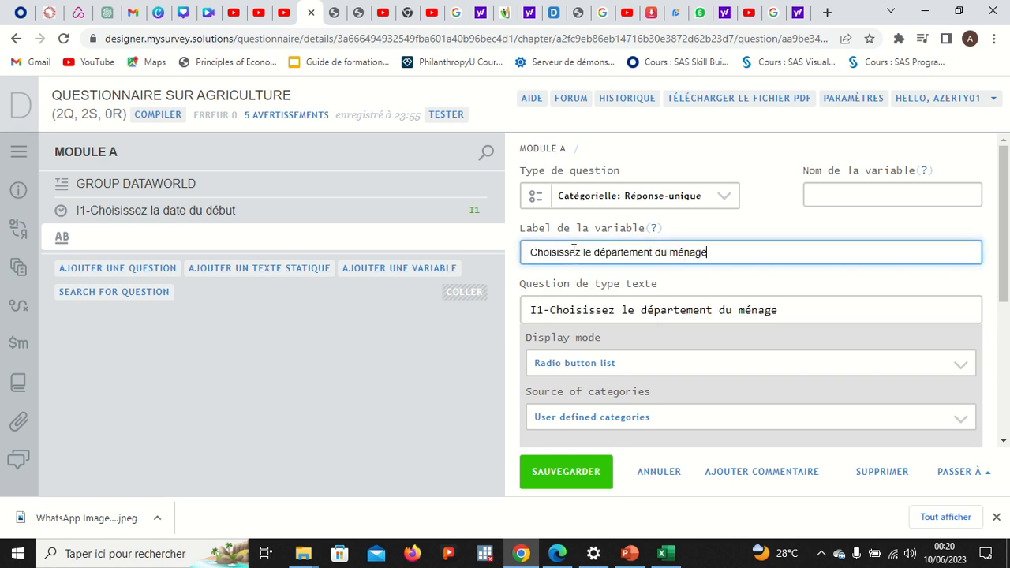
# - Set the variable name of the department question to I1
pyautogui.click(865, 191)
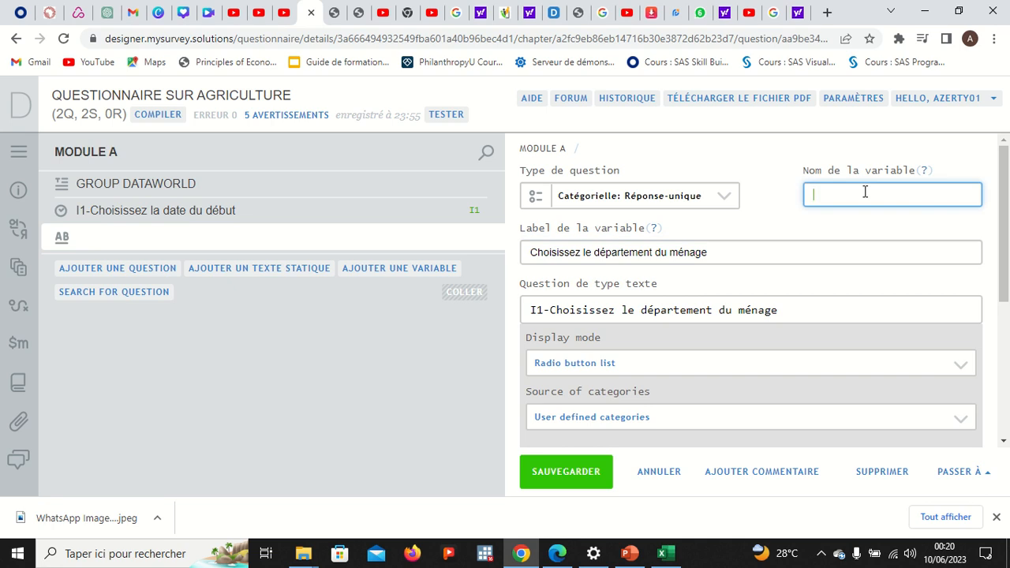
pyautogui.write('i&')
pyautogui.press('BackSpace')
pyautogui.press('BackSpace')
pyautogui.write('I1')
# - Copy the department names and codes in A1:B12 of Feuil1 in Excel and return to the questionnaire in Chrome
pyautogui.scroll(-2, 802, 326)
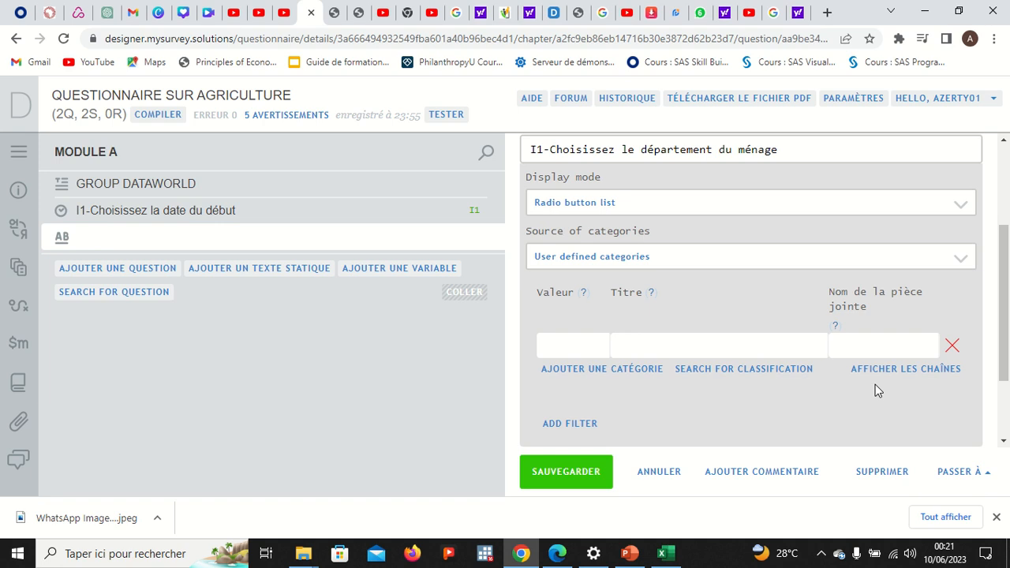
pyautogui.click(667, 554)
pyautogui.click(323, 351)
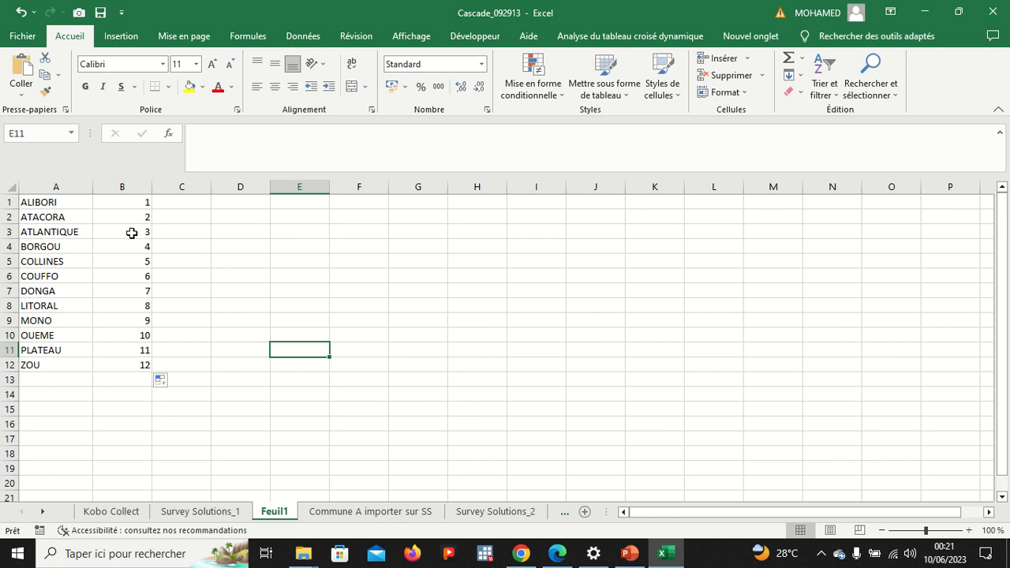
pyautogui.moveTo(49, 200); pyautogui.dragTo(135, 365)
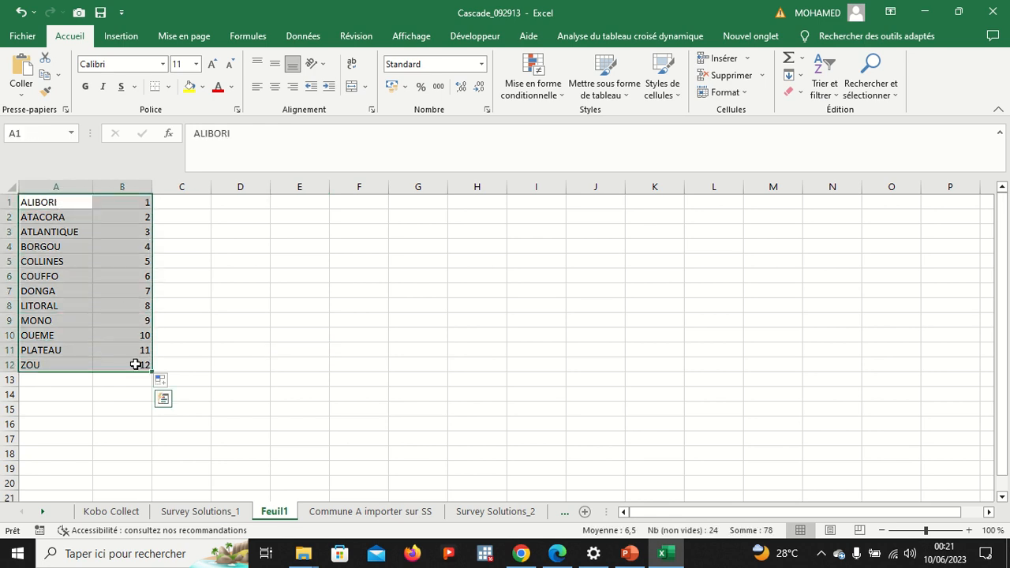
pyautogui.hotkey('ctrl', 'c')
pyautogui.click(520, 553)
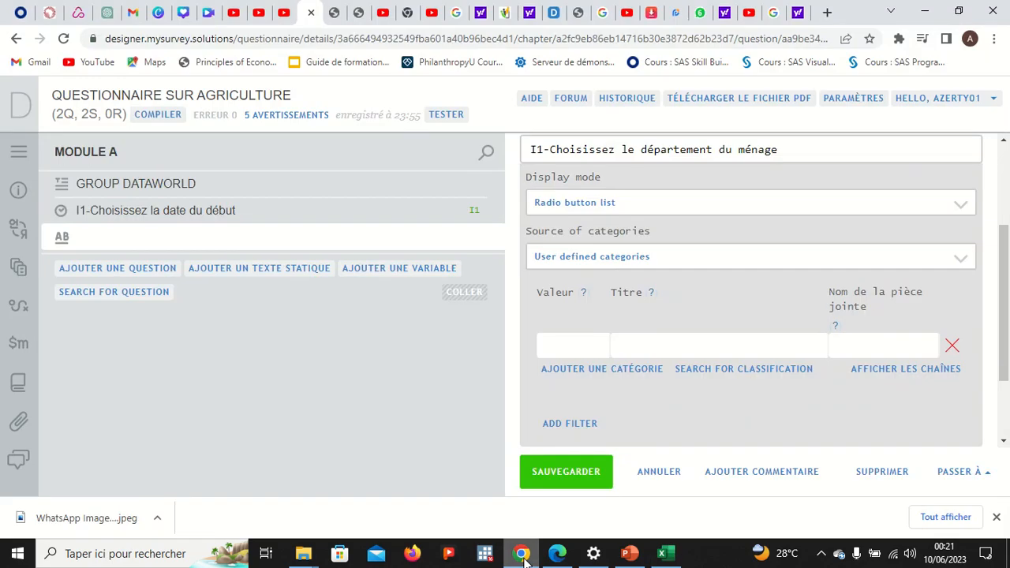
# - Display the categories as text strings and replace the placeholder dots with the copied department list
pyautogui.click(875, 376)
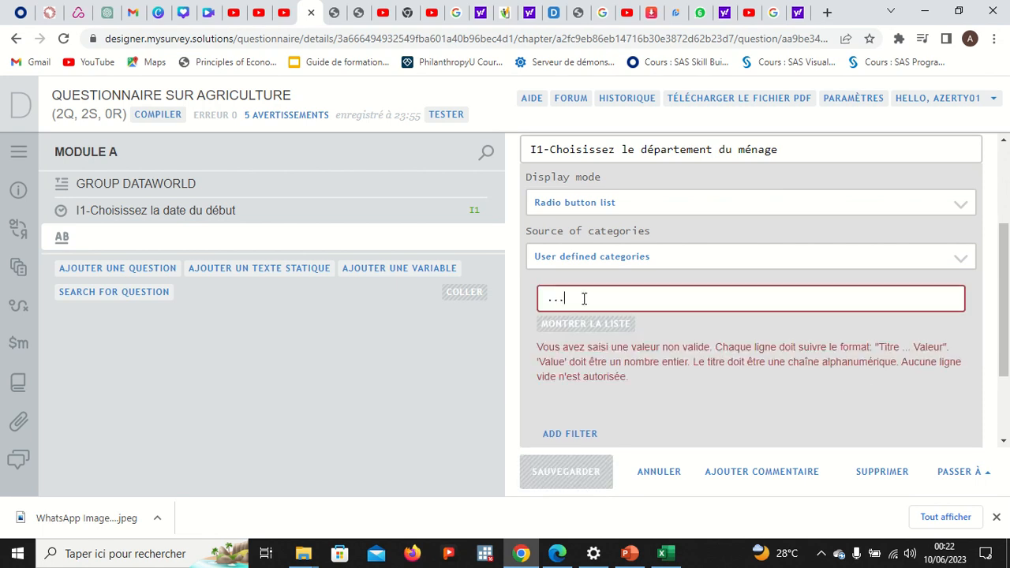
pyautogui.moveTo(581, 295); pyautogui.dragTo(550, 298)
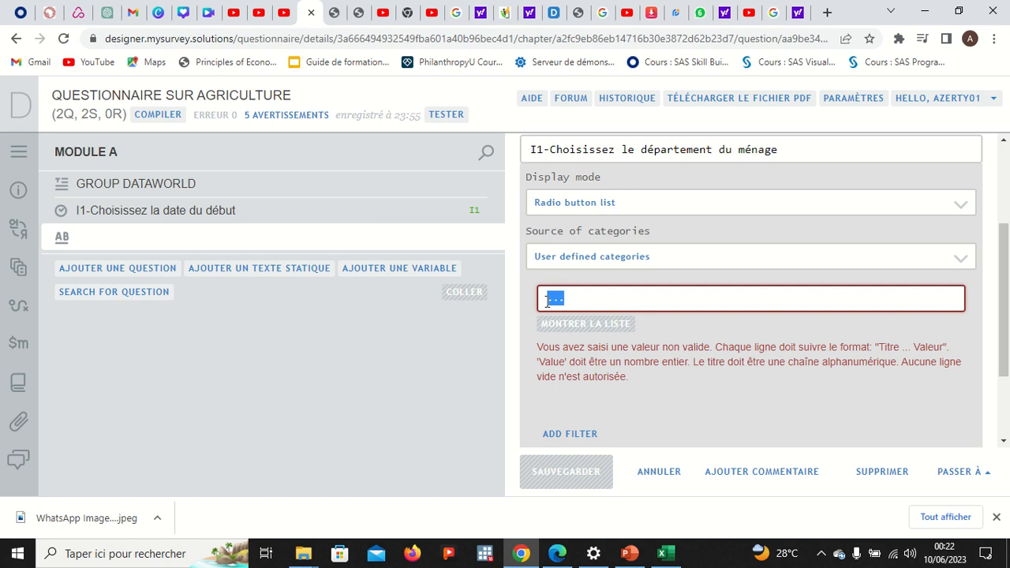
pyautogui.hotkey('ctrl', 'v')
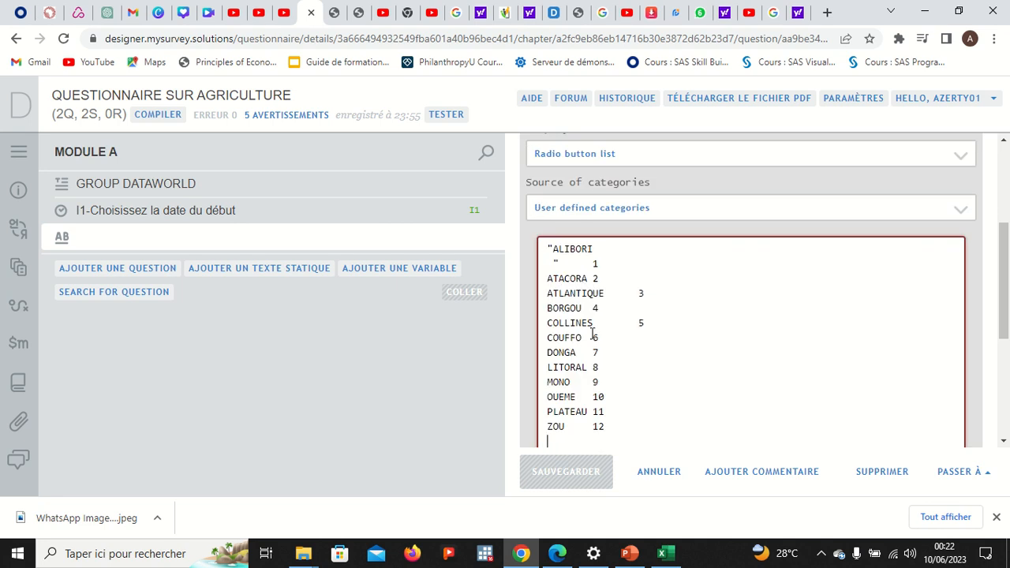
# - Remove the stray quotation marks and line break from the ALIBORI entry so its value 1 sits on the same line
pyautogui.scroll(-2, 591, 333)
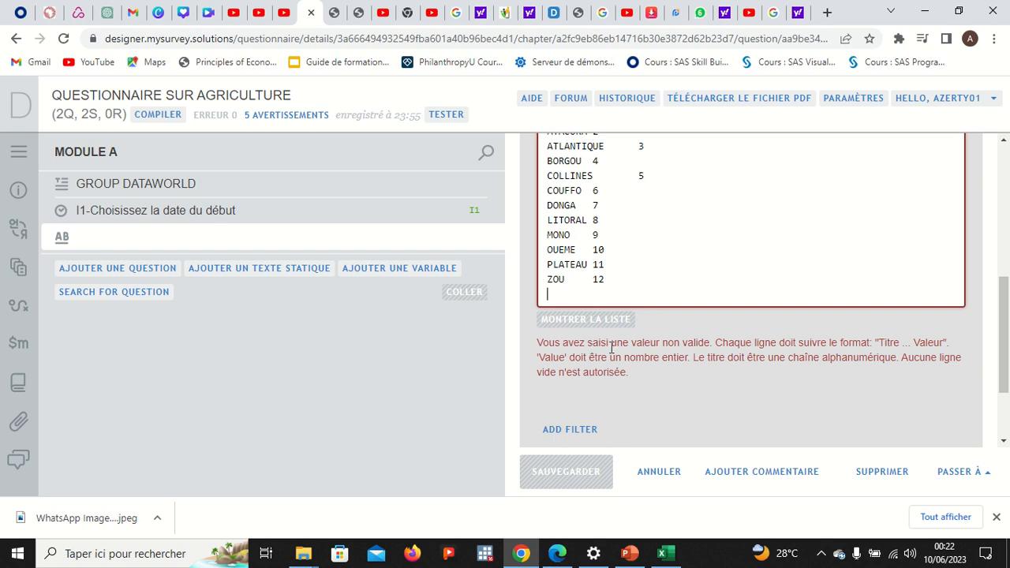
pyautogui.scroll(2, 637, 346)
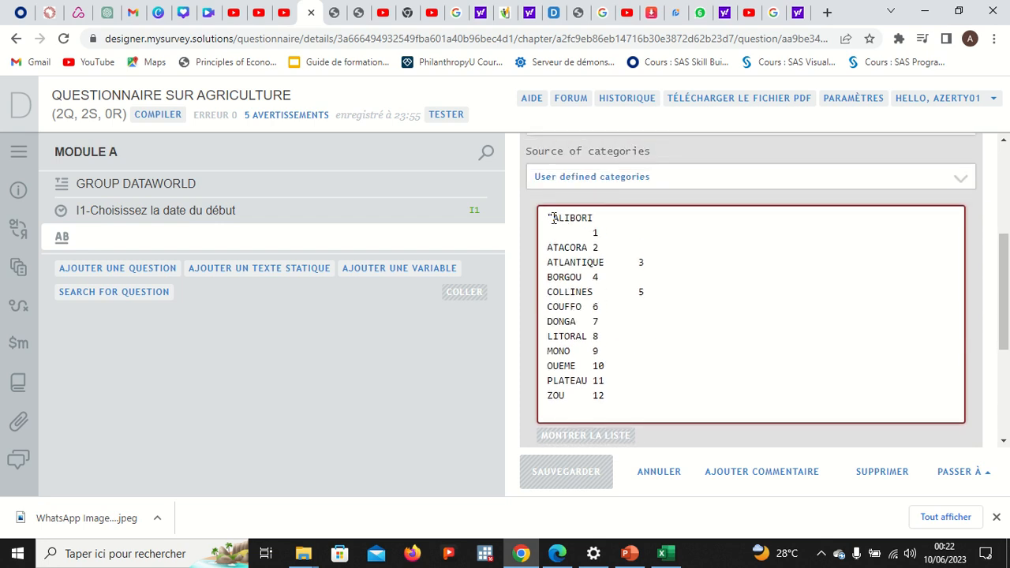
pyautogui.click(552, 217)
pyautogui.press('BackSpace')
pyautogui.click(594, 235)
pyautogui.press('BackSpace')
pyautogui.press('BackSpace')
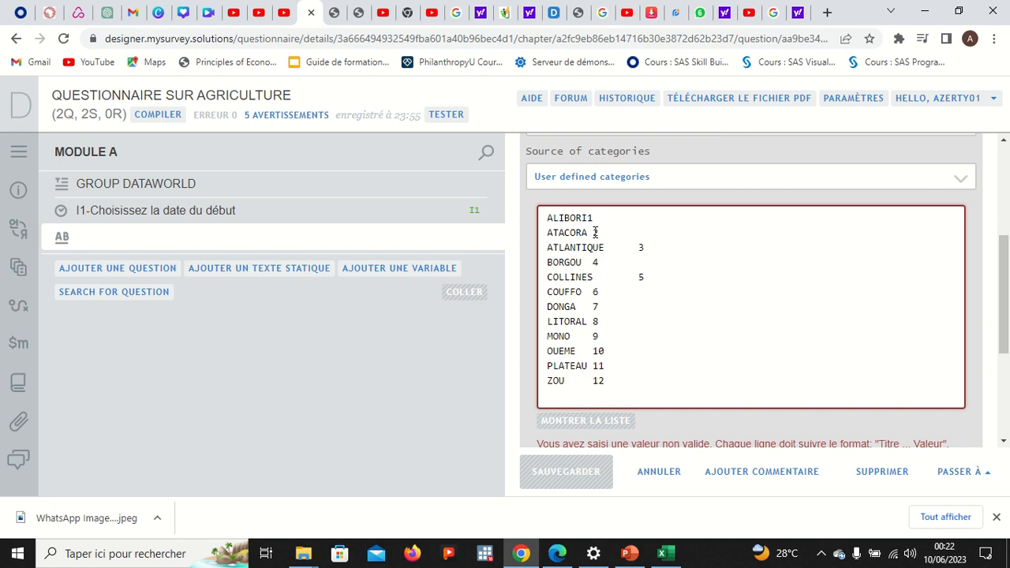
# - Insert ".." between title and value for the categories ALIBORI through COUFFO, deleting the extra spacing in the ATLANTIQUE line
pyautogui.scroll(-1, 598, 237)
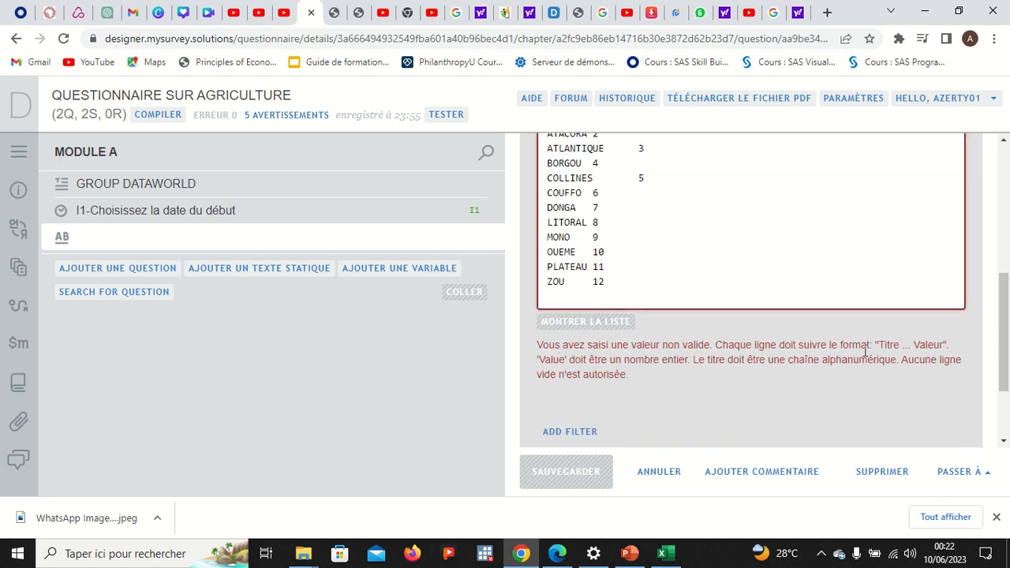
pyautogui.scroll(1, 739, 250)
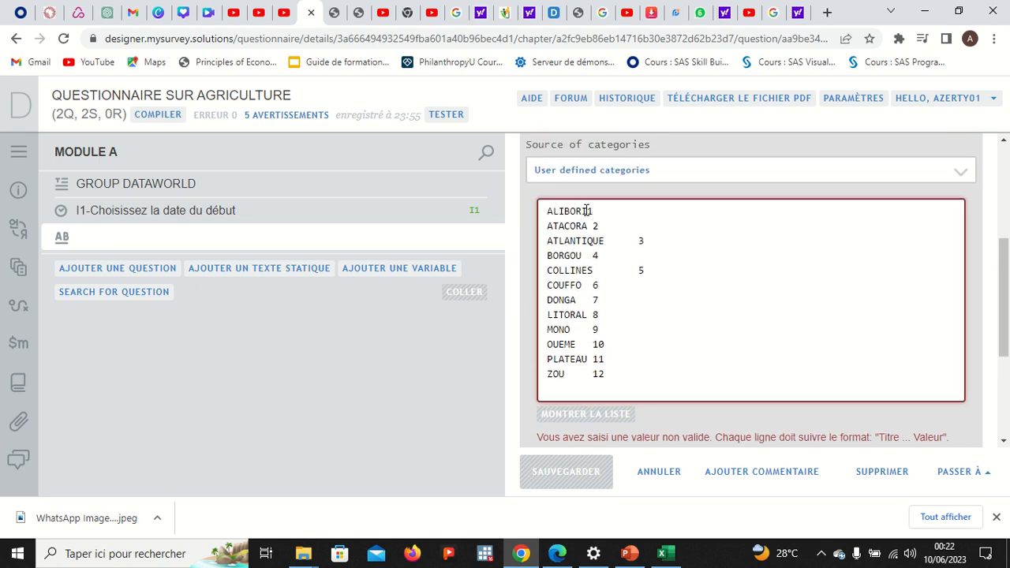
pyautogui.write('..')
pyautogui.click(592, 228)
pyautogui.write('..')
pyautogui.press('BackSpace')
pyautogui.press('BackSpace')
pyautogui.press('BackSpace')
pyautogui.press('BackSpace')
pyautogui.press('BackSpace')
pyautogui.press('BackSpace')
pyautogui.press('BackSpace')
pyautogui.write('..')
pyautogui.click(590, 258)
pyautogui.write('..')
pyautogui.click(601, 271)
pyautogui.write('..')
pyautogui.click(592, 286)
pyautogui.write('..')
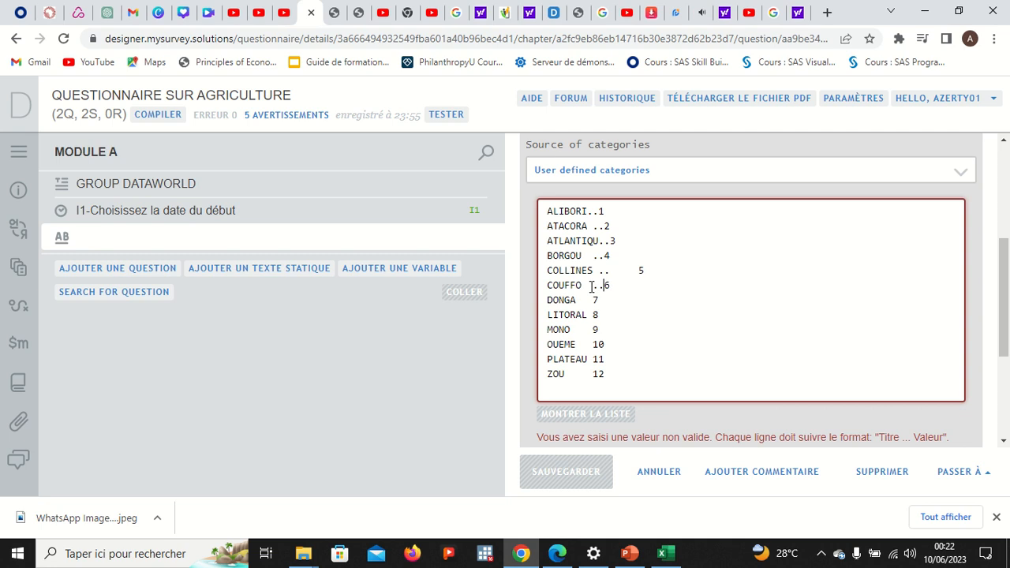
# - Insert ".." between title and value for the categories DONGA through ZOU
pyautogui.click(590, 300)
pyautogui.write('..')
pyautogui.click(592, 315)
pyautogui.write('..')
pyautogui.click(581, 329)
pyautogui.write('..')
pyautogui.click(585, 345)
pyautogui.write('..')
pyautogui.click(592, 359)
pyautogui.write('..')
pyautogui.click(588, 374)
pyautogui.write('..')
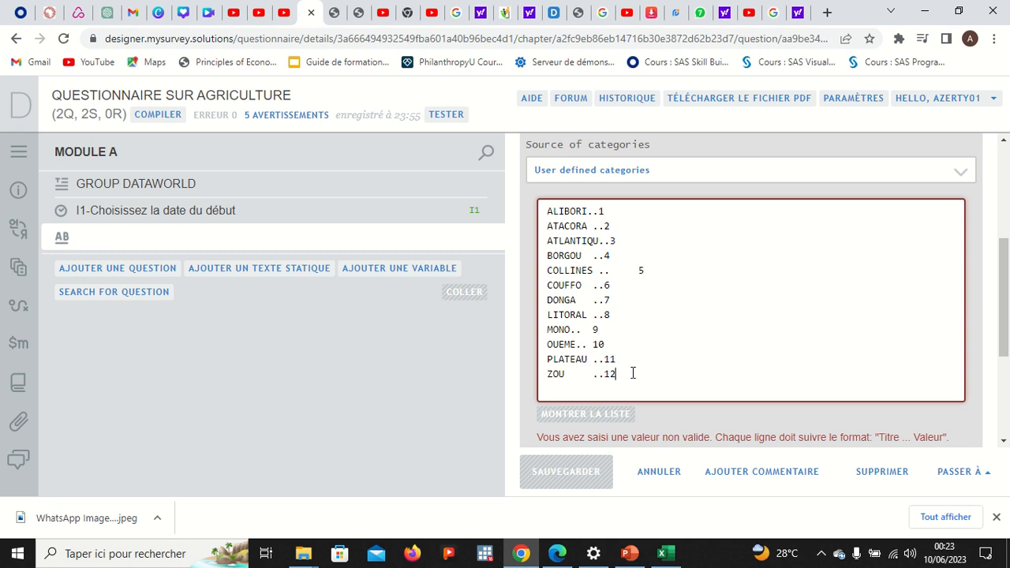
# - Cut the whole category text and paste it back into the same field
pyautogui.moveTo(623, 373); pyautogui.dragTo(542, 211)
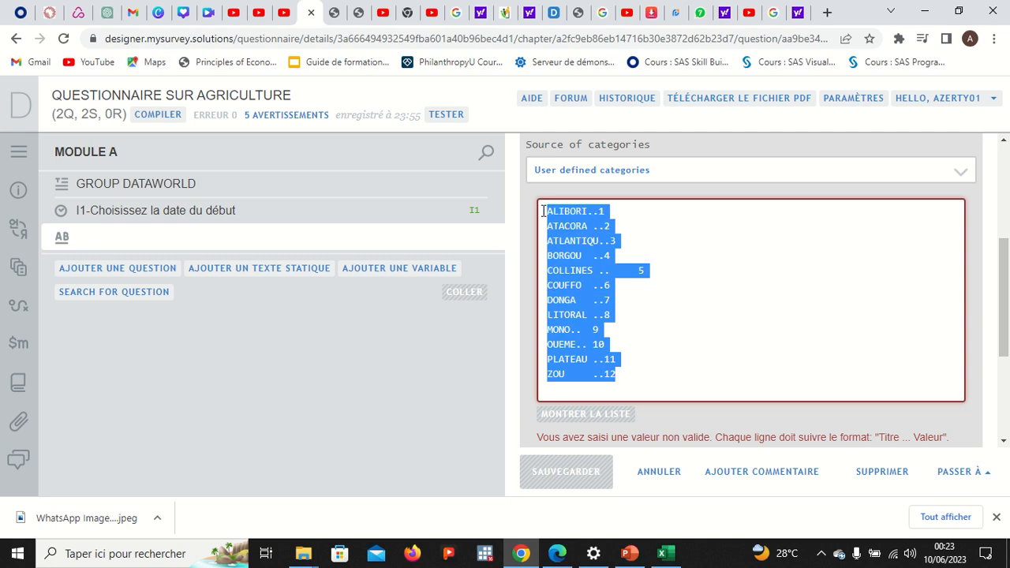
pyautogui.press('BackSpace')
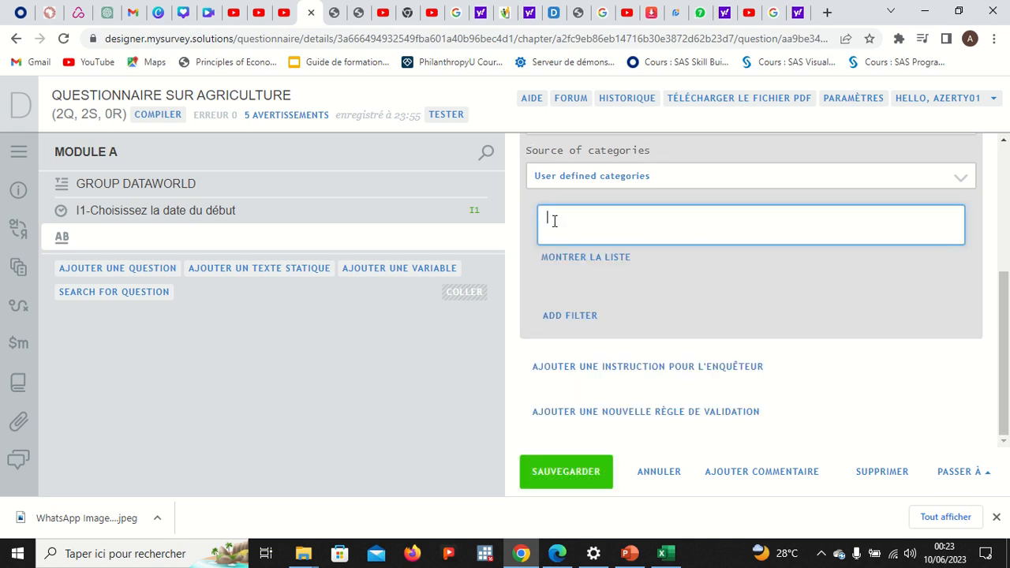
pyautogui.hotkey('ctrl', 'v')
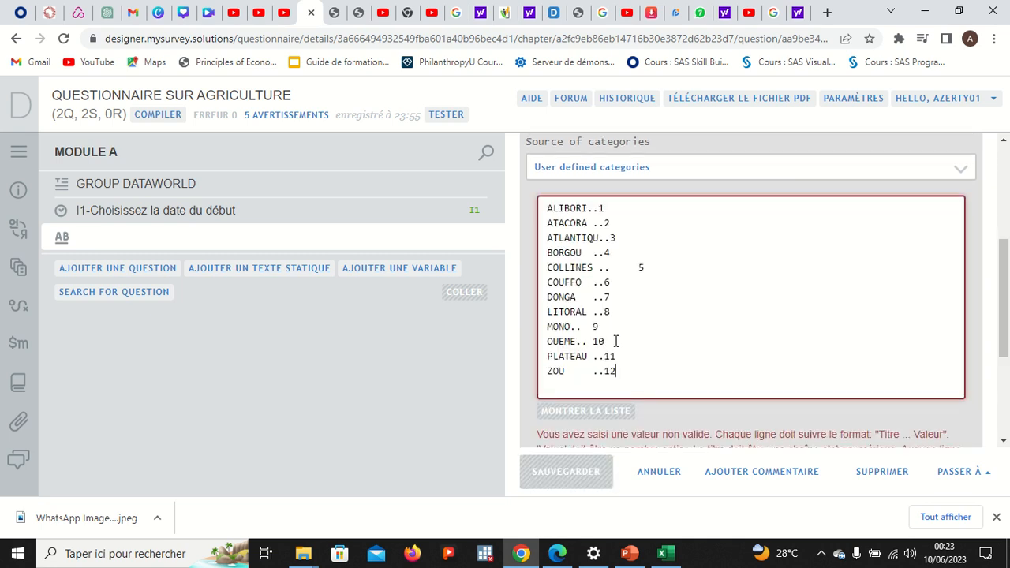
# - Delete the extra spacing around the dots in the ZOU, PLATEAU, OUEME and MONO lines
pyautogui.scroll(-1, 615, 340)
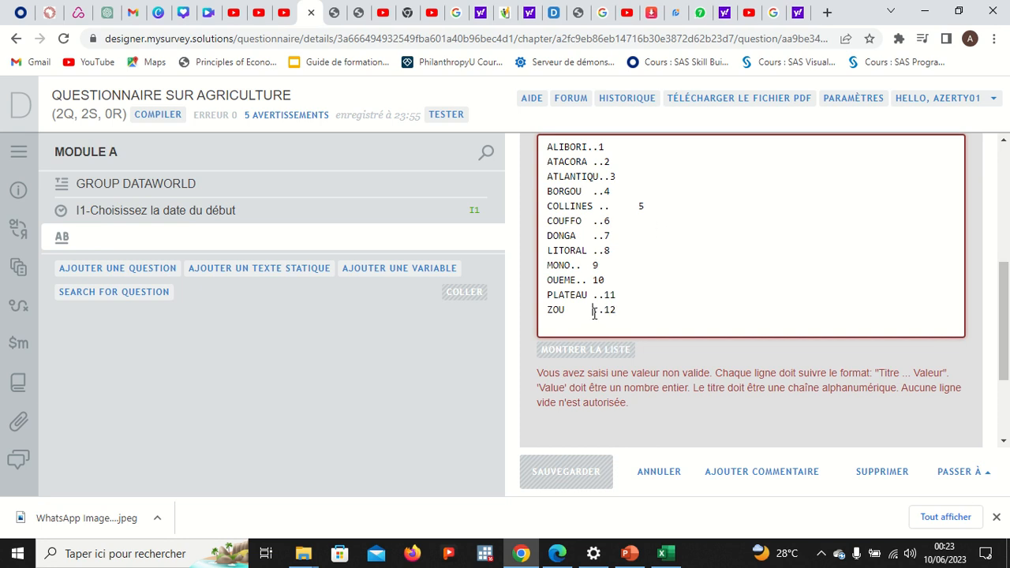
pyautogui.doubleClick(593, 314)
pyautogui.press('BackSpace')
pyautogui.click(594, 294)
pyautogui.press('BackSpace')
pyautogui.click(593, 282)
pyautogui.press('BackSpace')
pyautogui.click(594, 265)
pyautogui.press('BackSpace')
pyautogui.press('BackSpace')
# - Delete the extra spacing around the dots in the DONGA, COUFFO and COLLINES lines
pyautogui.click(593, 235)
pyautogui.press('BackSpace')
pyautogui.press('BackSpace')
pyautogui.press('BackSpace')
pyautogui.press('BackSpace')
pyautogui.press('BackSpace')
pyautogui.click(637, 207)
pyautogui.press('BackSpace')
pyautogui.press('BackSpace')
pyautogui.press('BackSpace')
pyautogui.press('BackSpace')
pyautogui.press('BackSpace')
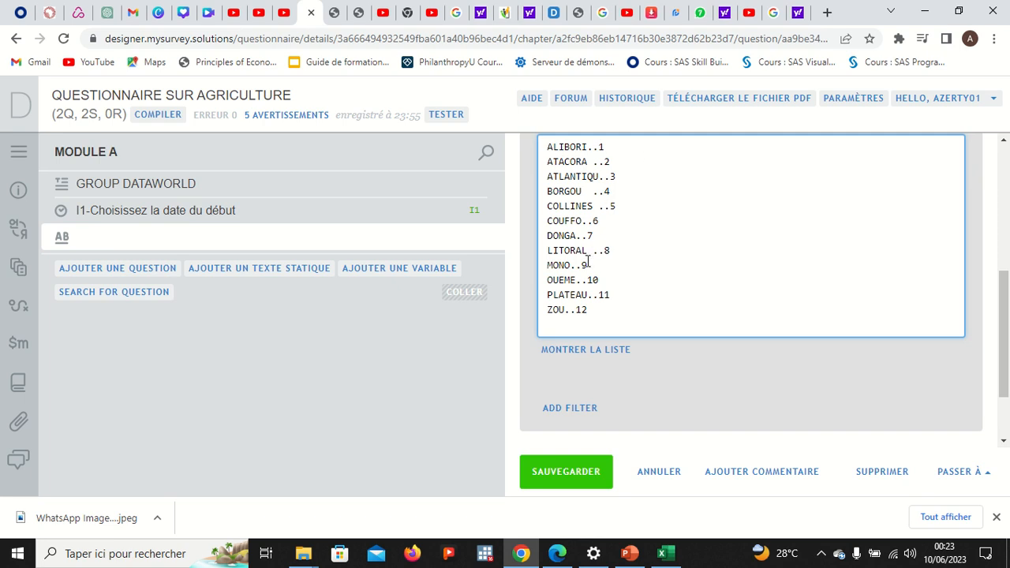
# - Convert the category text back to the list view and review the department values and titles
pyautogui.click(584, 353)
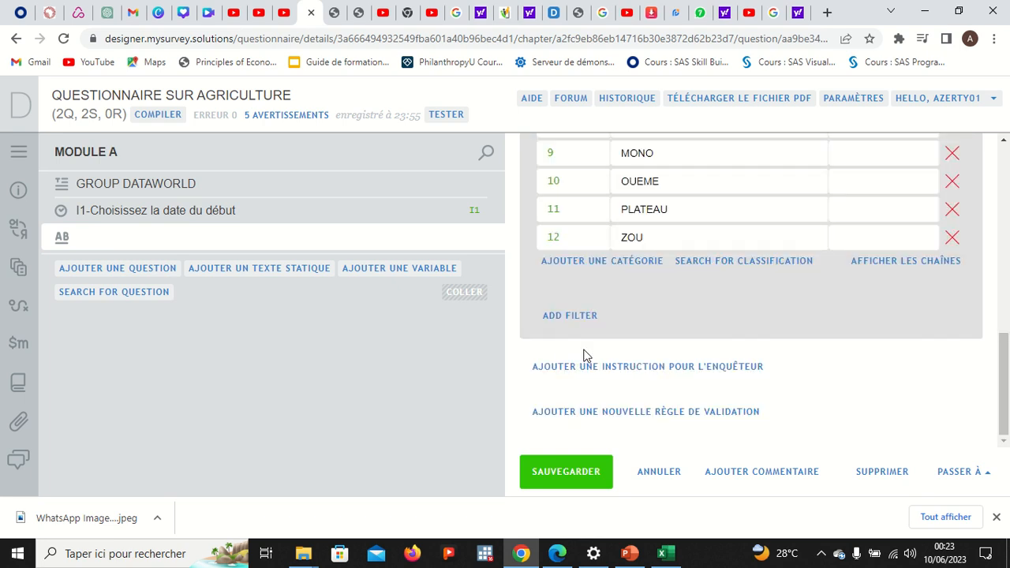
pyautogui.scroll(4, 694, 295)
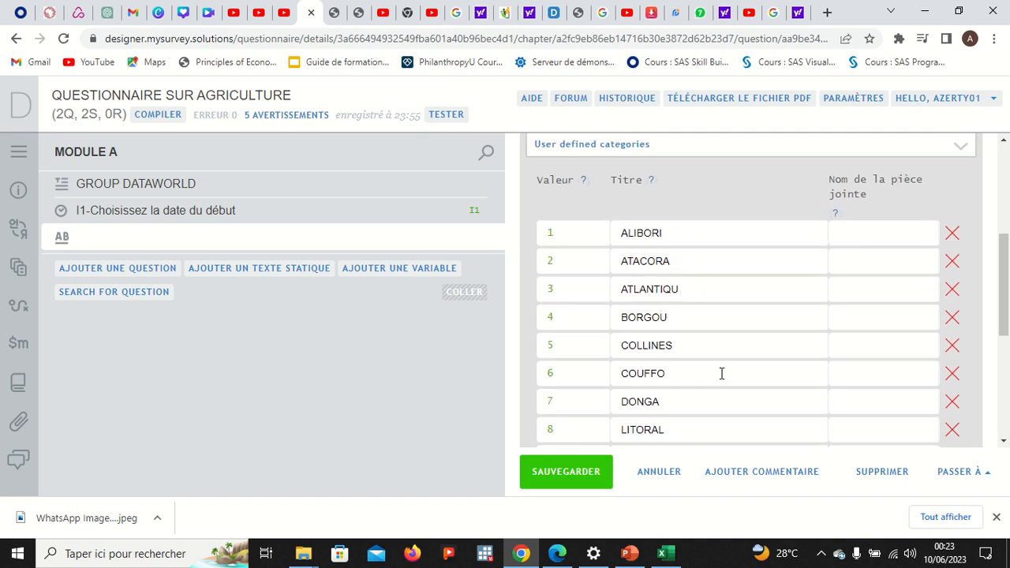
pyautogui.scroll(-2, 721, 373)
pyautogui.scroll(2, 721, 373)
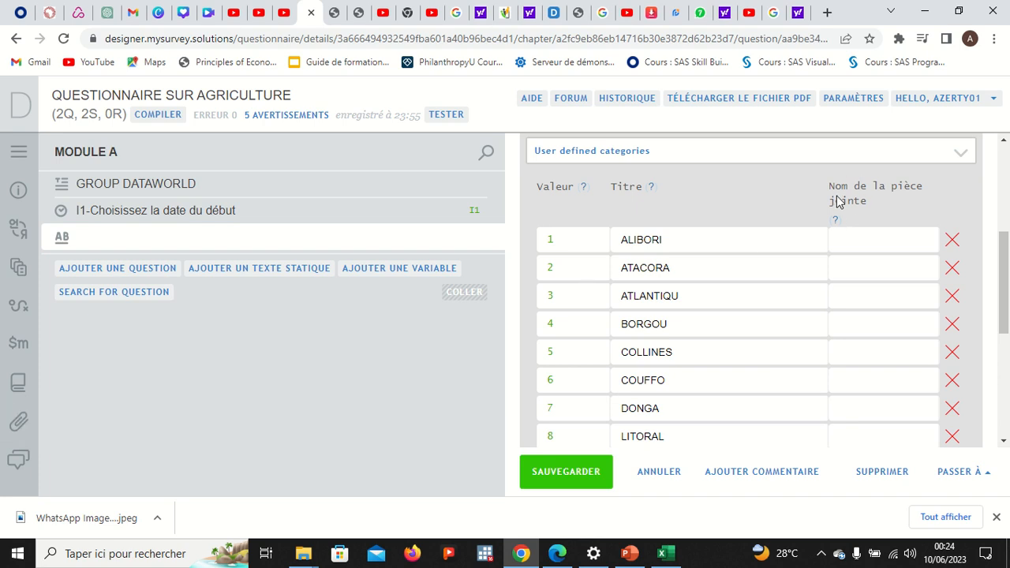
# - Enter MOTO as the attachment name for ALIBORI and look at the questionnaire's attached files
pyautogui.click(864, 238)
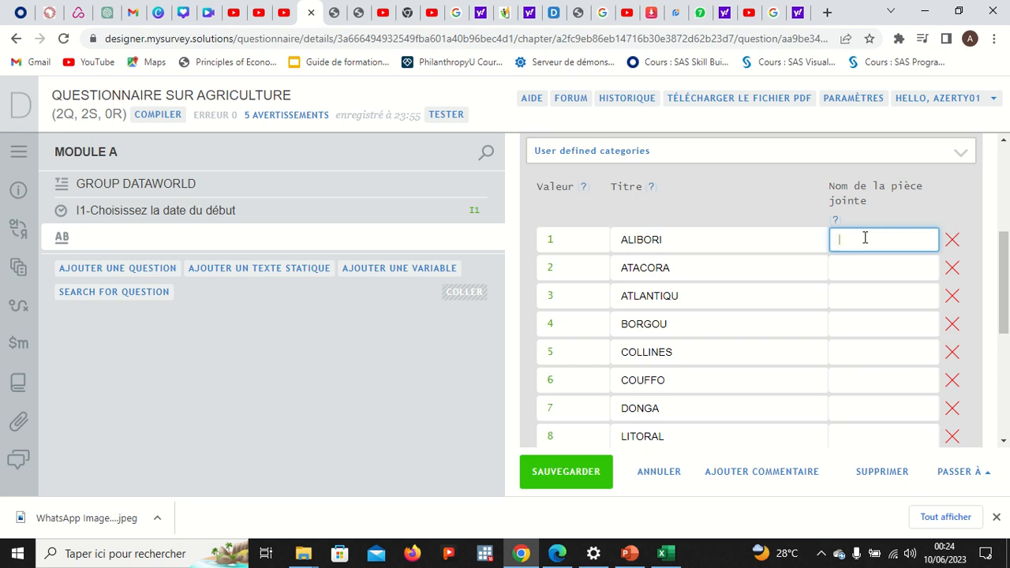
pyautogui.write('MOTO')
pyautogui.click(20, 426)
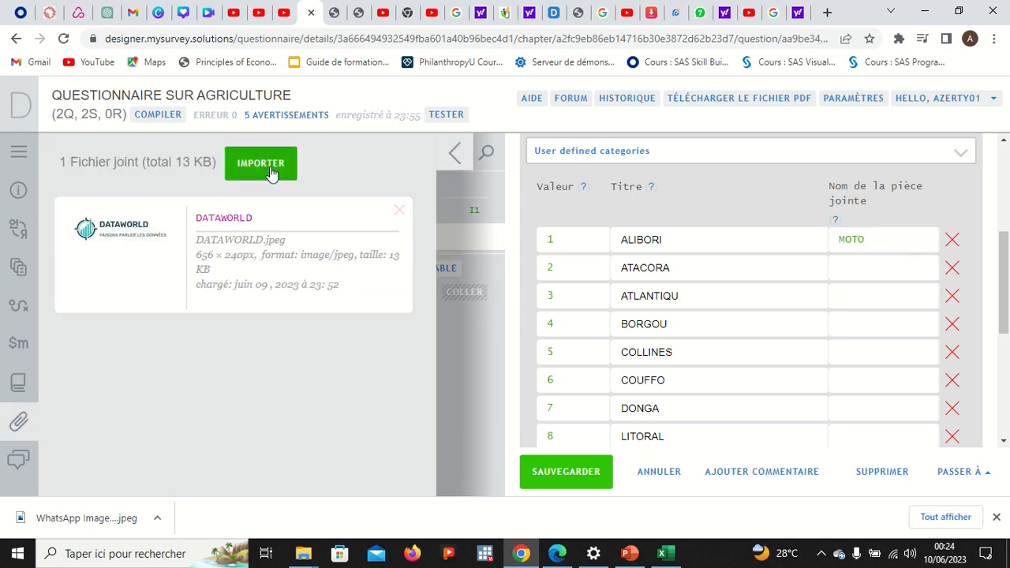
pyautogui.moveTo(311, 296)
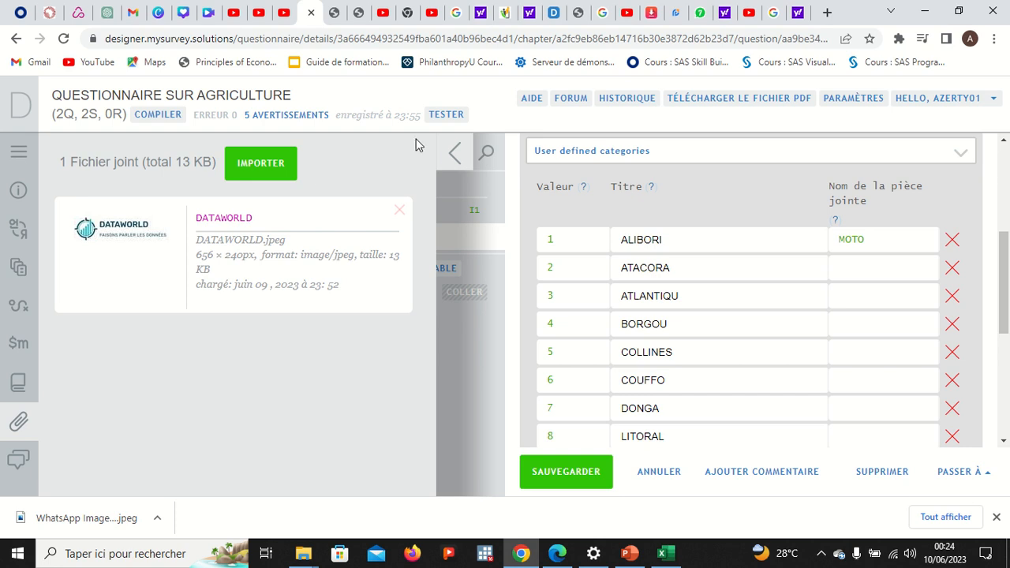
pyautogui.click(454, 153)
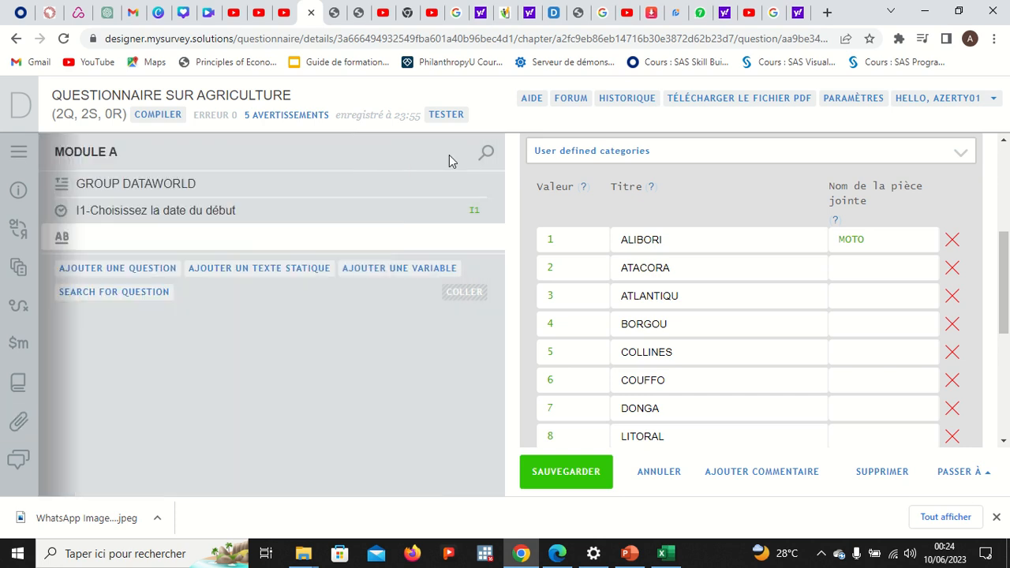
# - Clear the attachment name of the ALIBORI category and save the department question
pyautogui.click(876, 239)
pyautogui.moveTo(876, 239); pyautogui.dragTo(836, 240)
pyautogui.press('BackSpace')
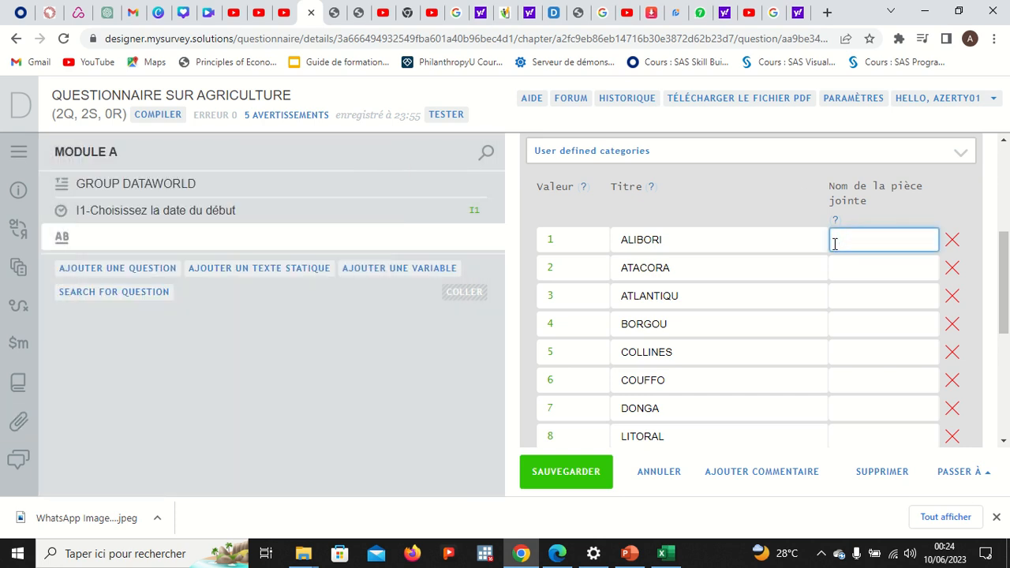
pyautogui.click(564, 476)
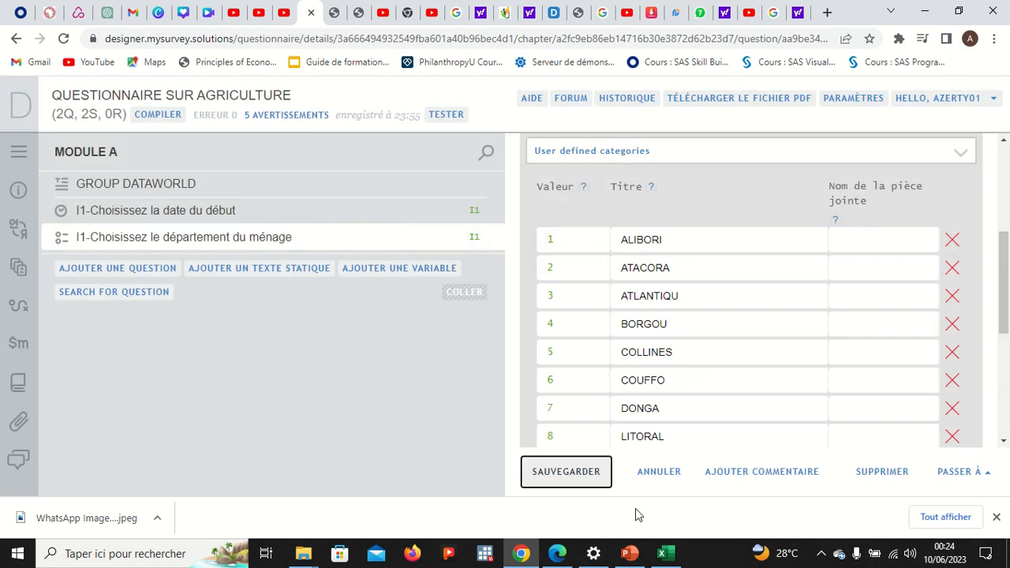
# - Switch to the Excel workbook and examine the department, department code, commune and commune code of the Alibori rows on the Survey Solutions_1 sheet
pyautogui.click(665, 553)
pyautogui.click(265, 424)
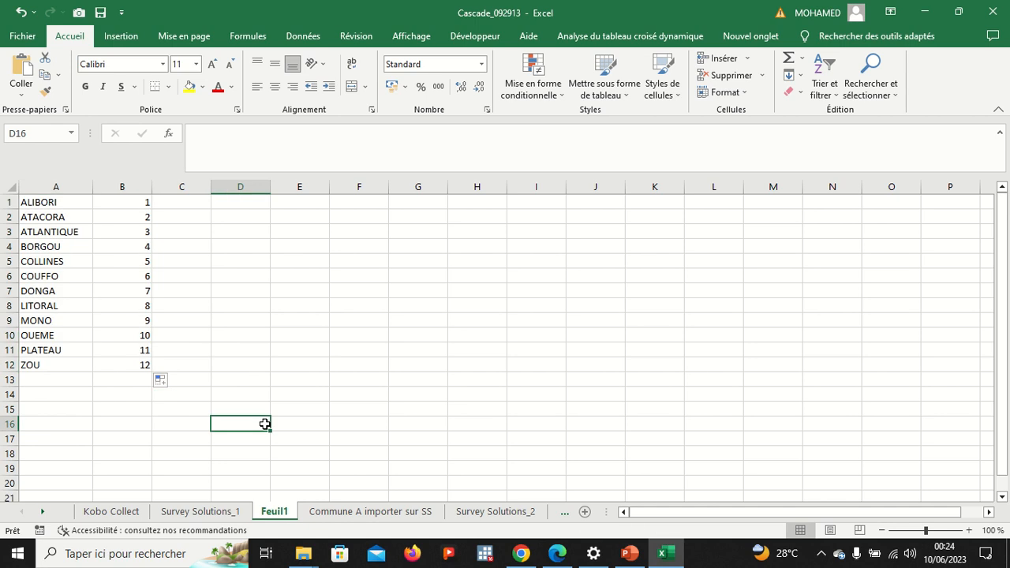
pyautogui.click(167, 513)
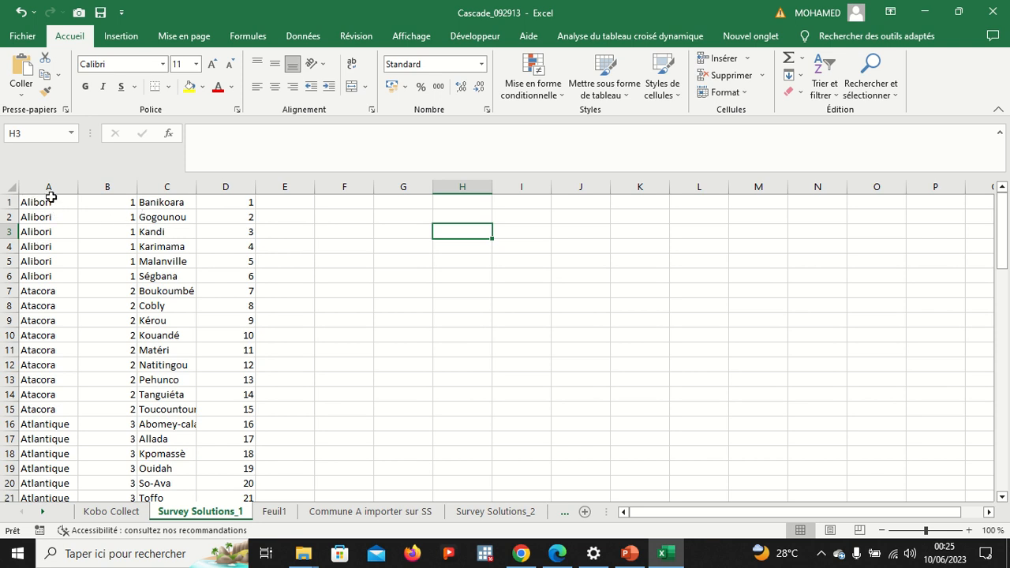
pyautogui.moveTo(50, 203); pyautogui.dragTo(49, 276)
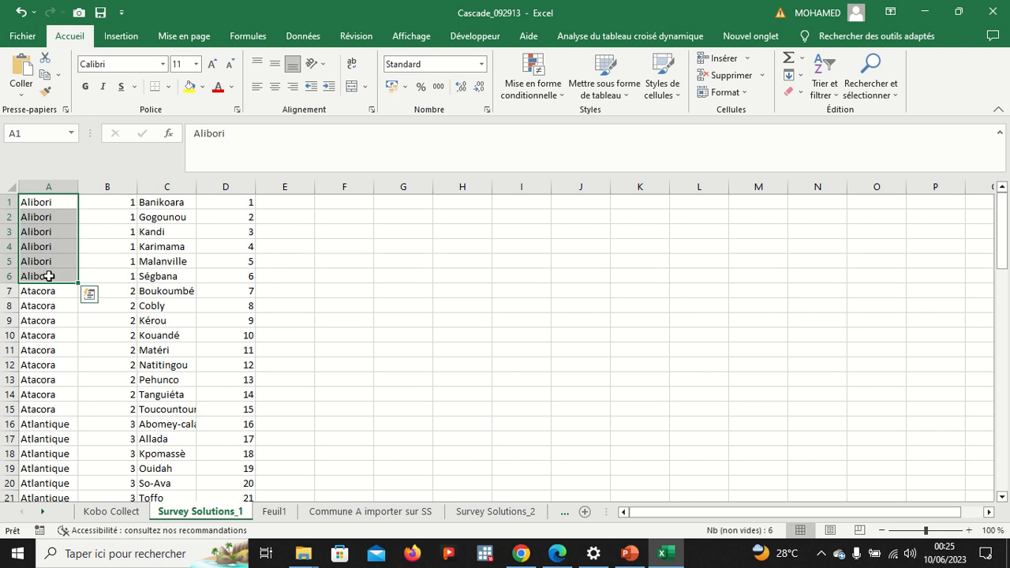
pyautogui.moveTo(115, 202); pyautogui.dragTo(115, 275)
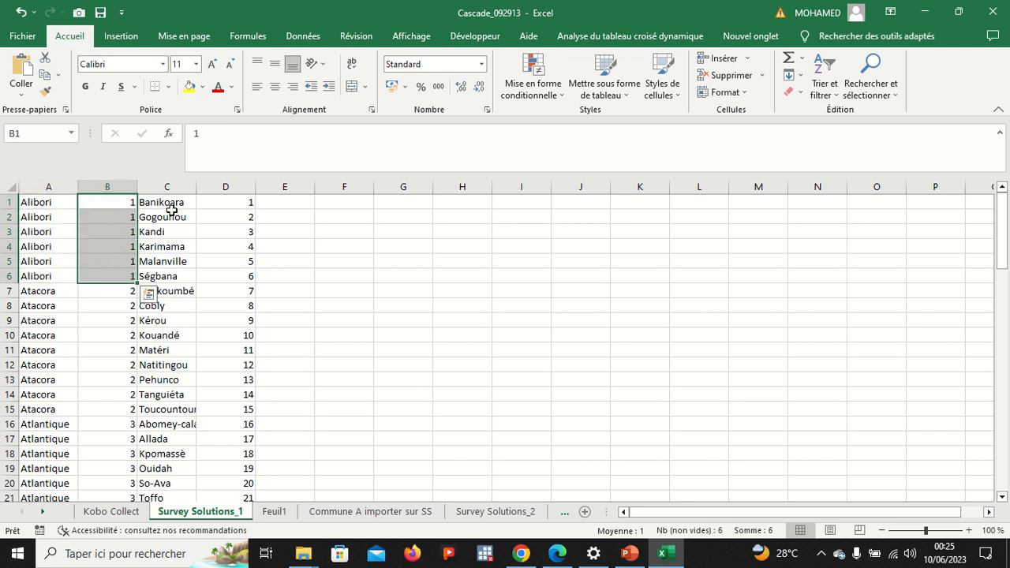
pyautogui.moveTo(174, 203); pyautogui.dragTo(175, 271)
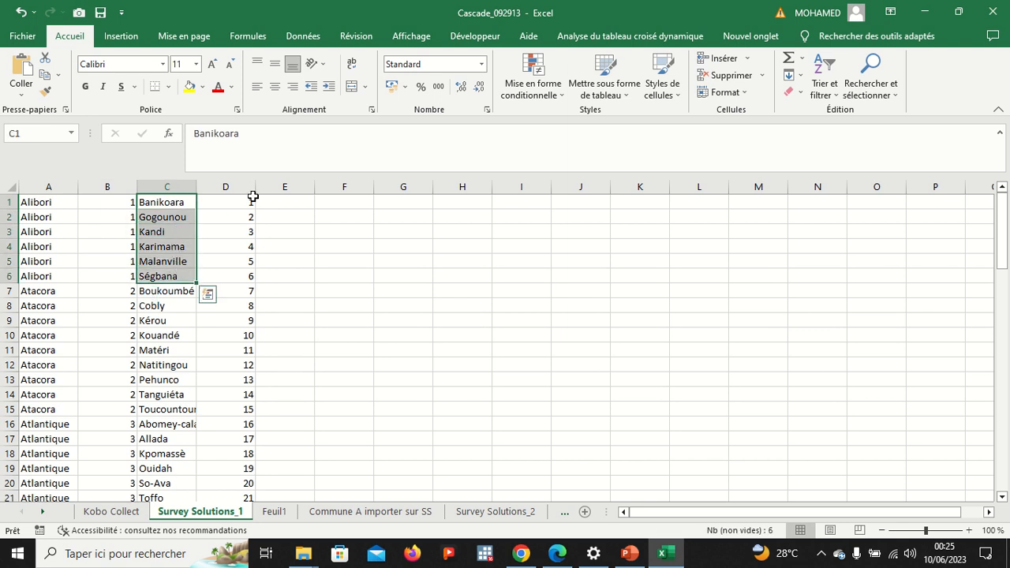
pyautogui.moveTo(250, 199); pyautogui.dragTo(246, 276)
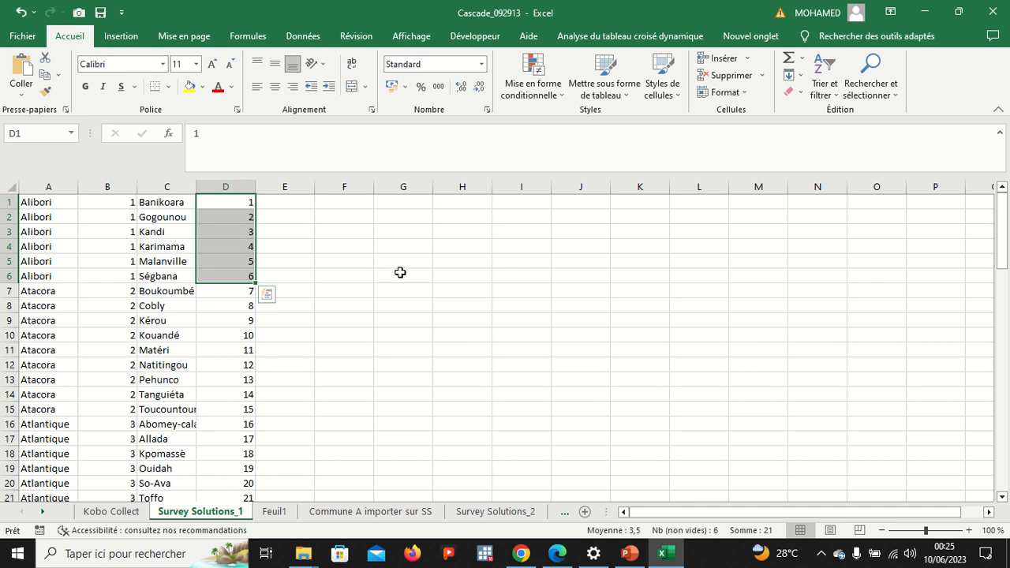
# - Examine how the Atacora and Atlantique rows pair each department and its code with communes and commune codes
pyautogui.click(53, 293)
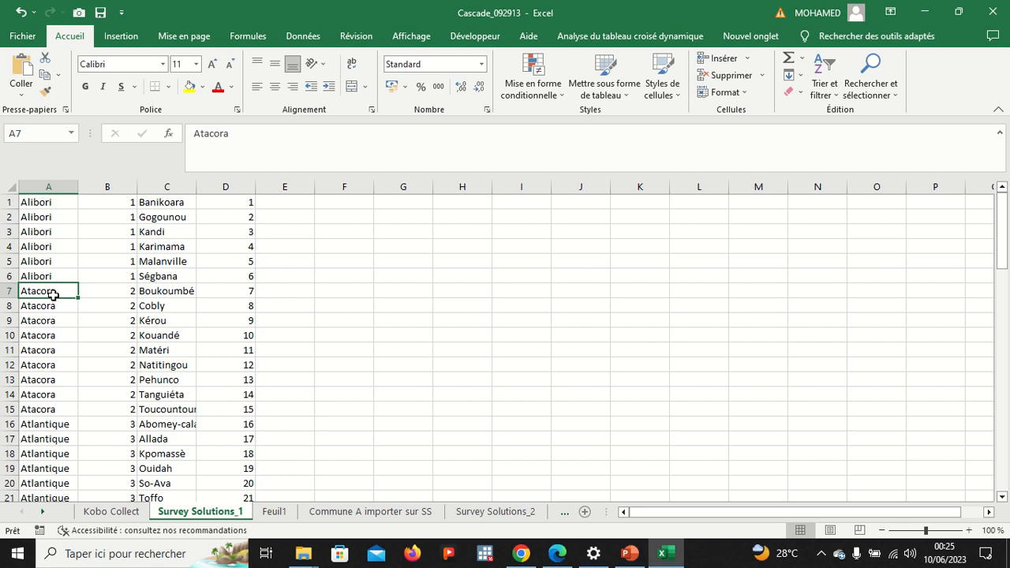
pyautogui.moveTo(53, 294); pyautogui.dragTo(51, 395)
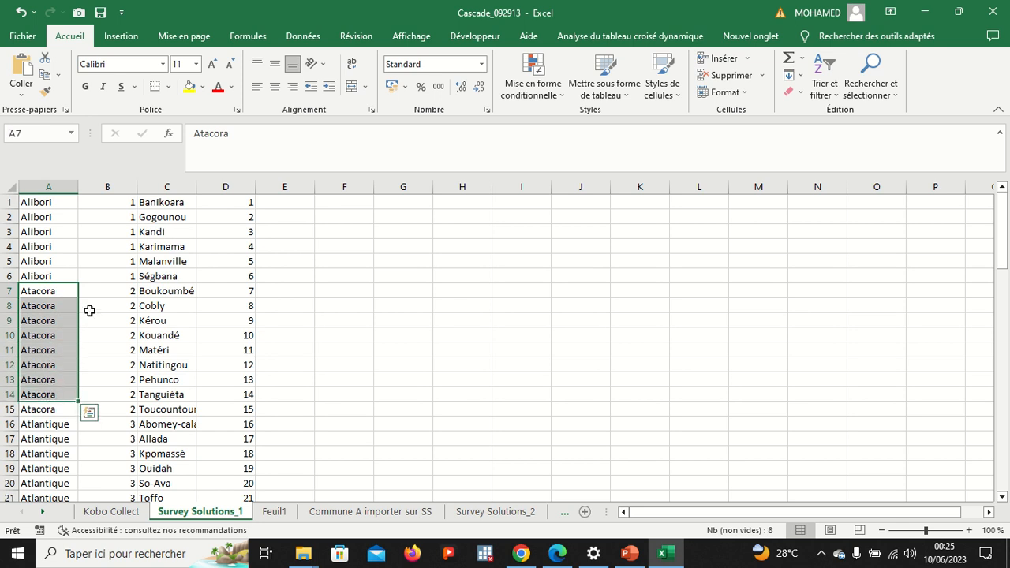
pyautogui.moveTo(110, 289); pyautogui.dragTo(118, 402)
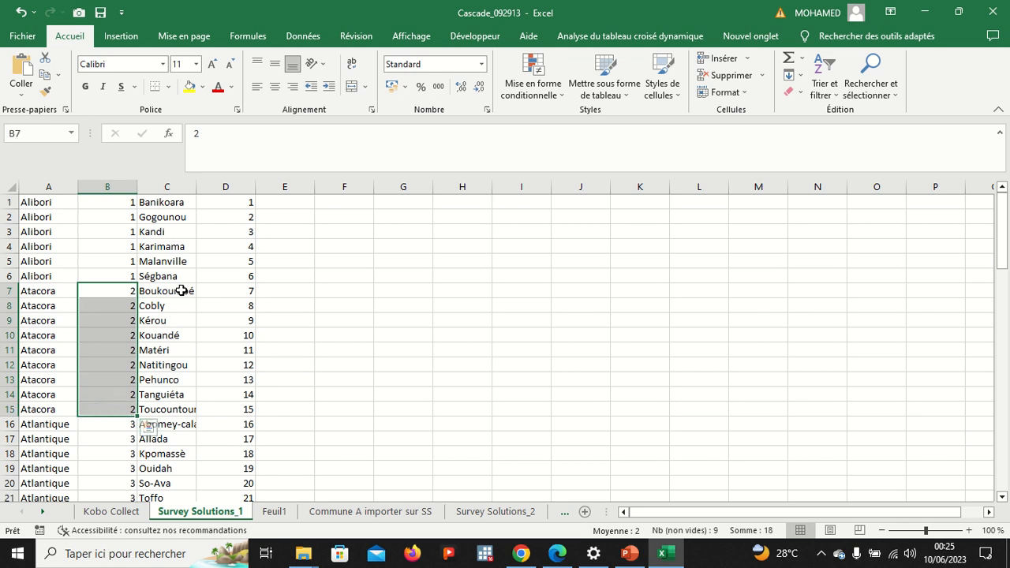
pyautogui.moveTo(181, 291); pyautogui.dragTo(176, 406)
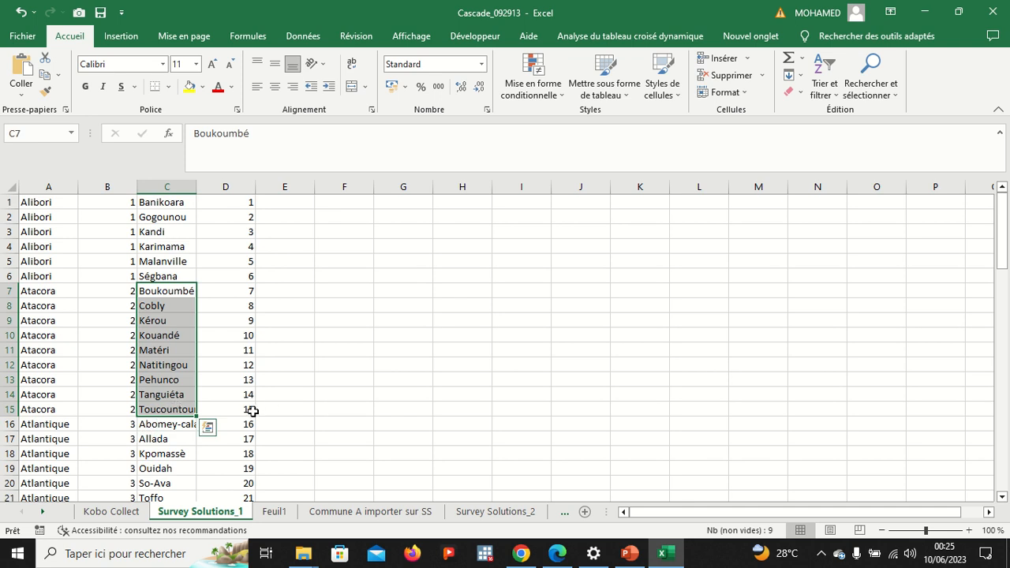
pyautogui.scroll(-1, 307, 406)
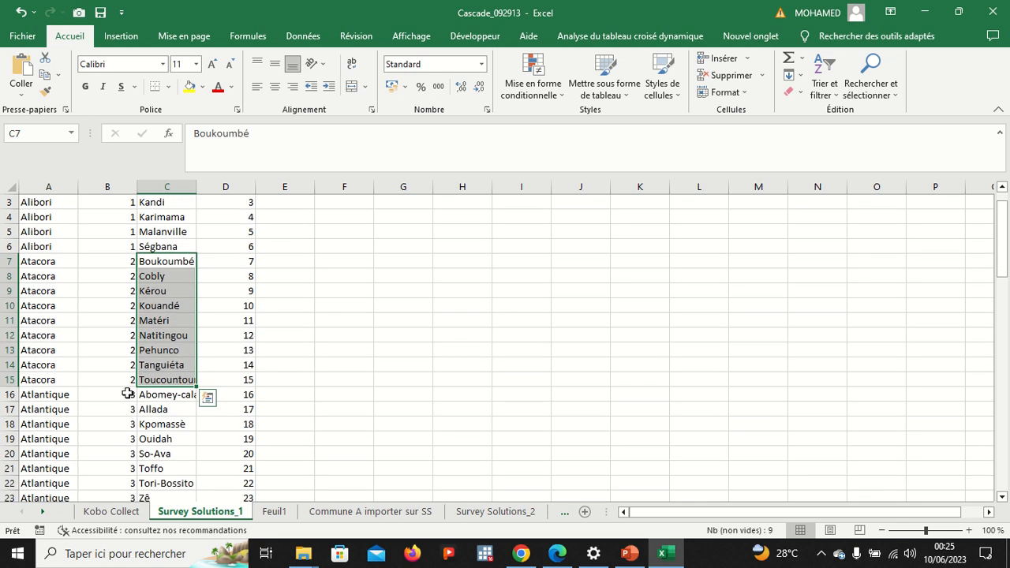
pyautogui.moveTo(61, 394); pyautogui.dragTo(59, 443)
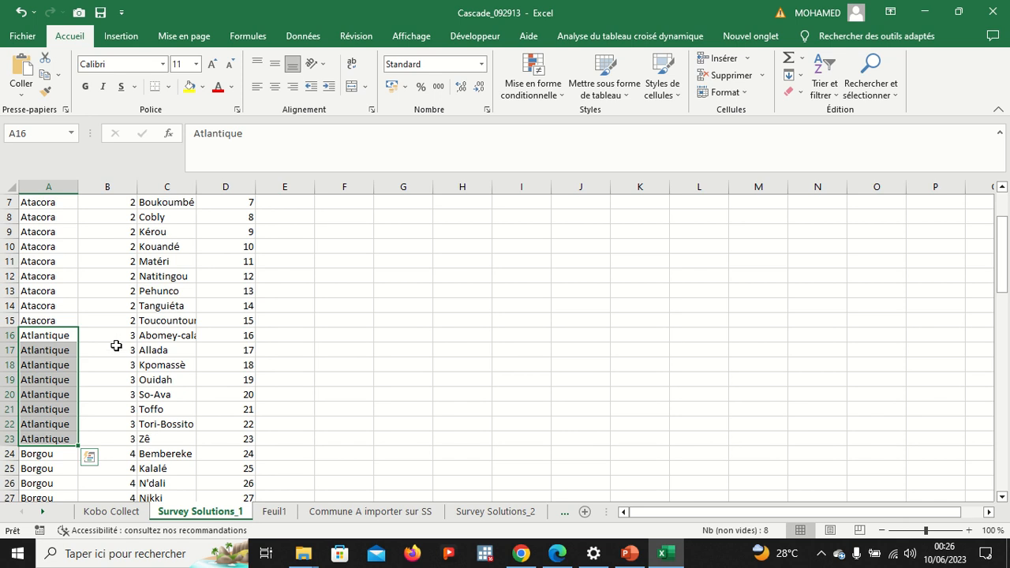
pyautogui.moveTo(117, 335); pyautogui.dragTo(122, 420)
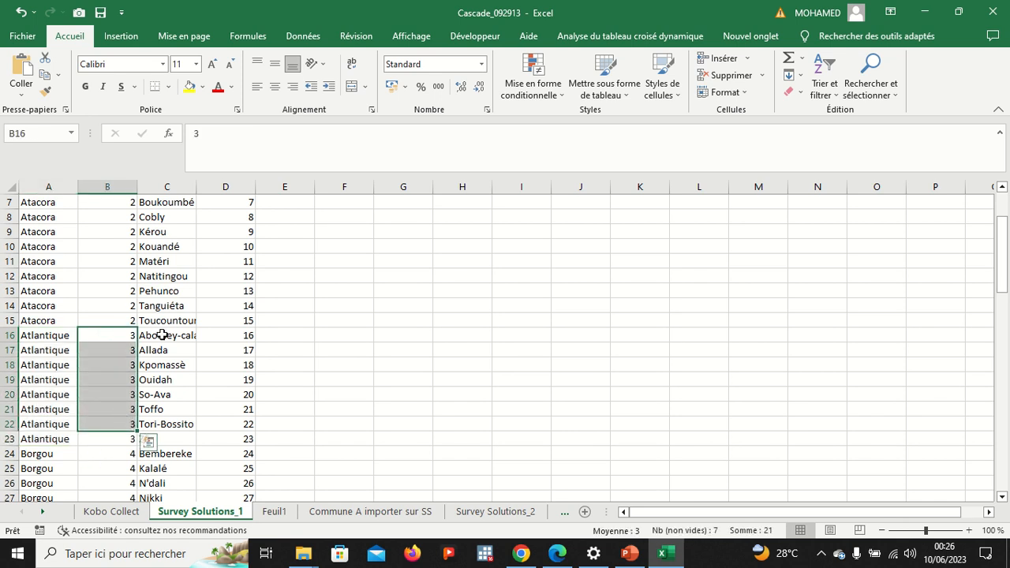
pyautogui.moveTo(171, 337); pyautogui.dragTo(180, 428)
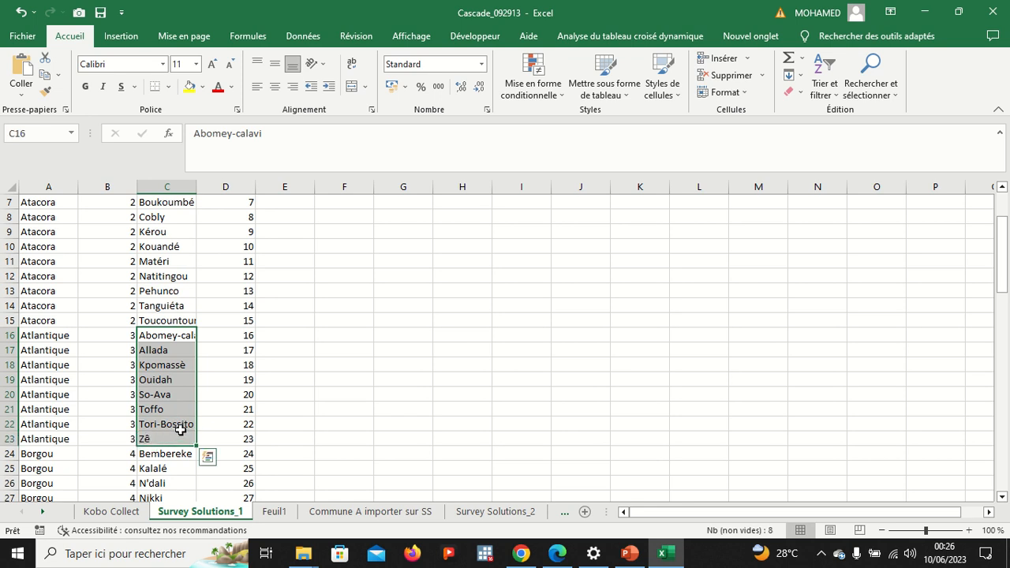
pyautogui.moveTo(241, 336); pyautogui.dragTo(248, 454)
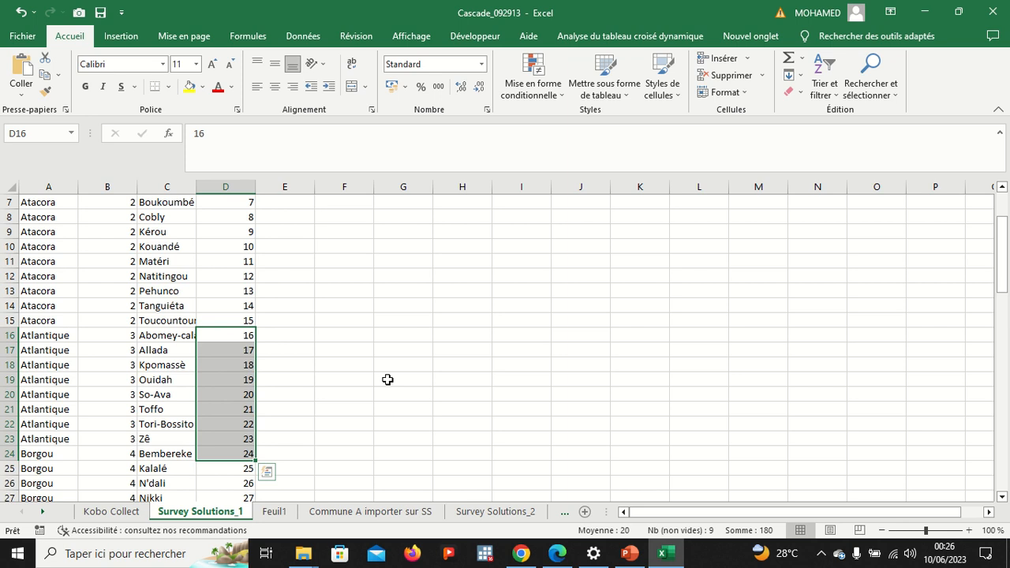
pyautogui.click(352, 303)
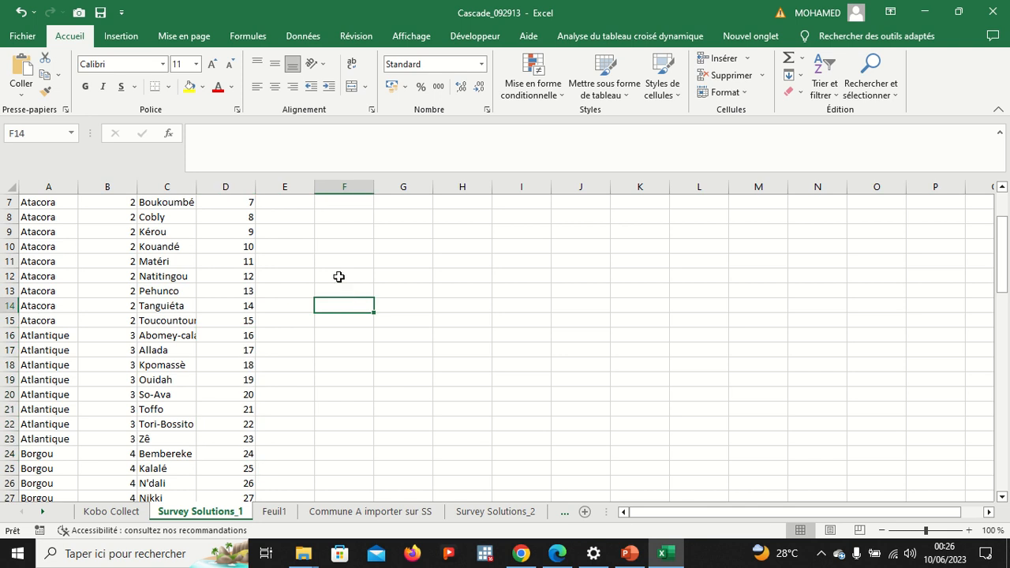
pyautogui.scroll(2, 332, 268)
pyautogui.click(284, 201)
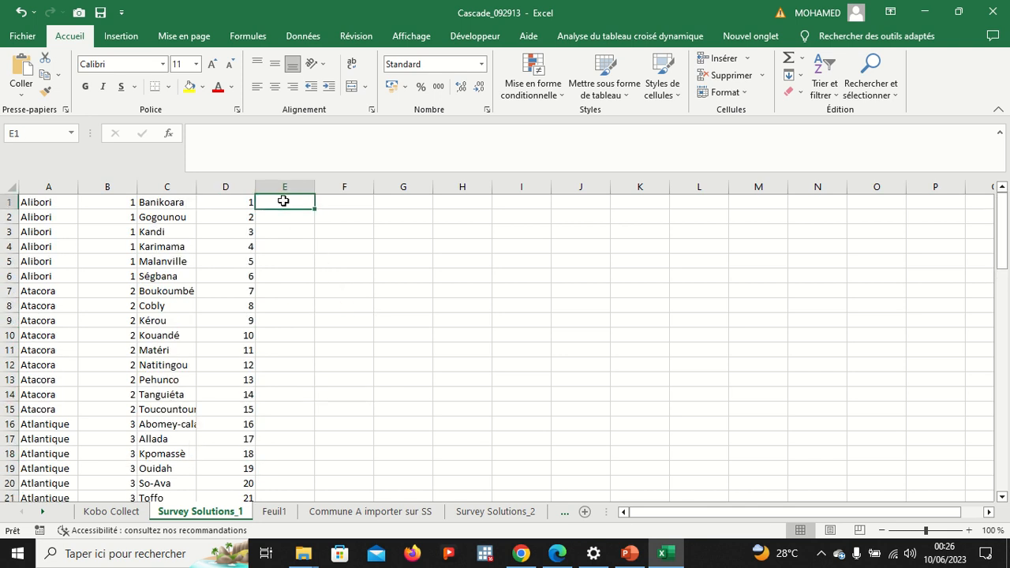
pyautogui.click(339, 204)
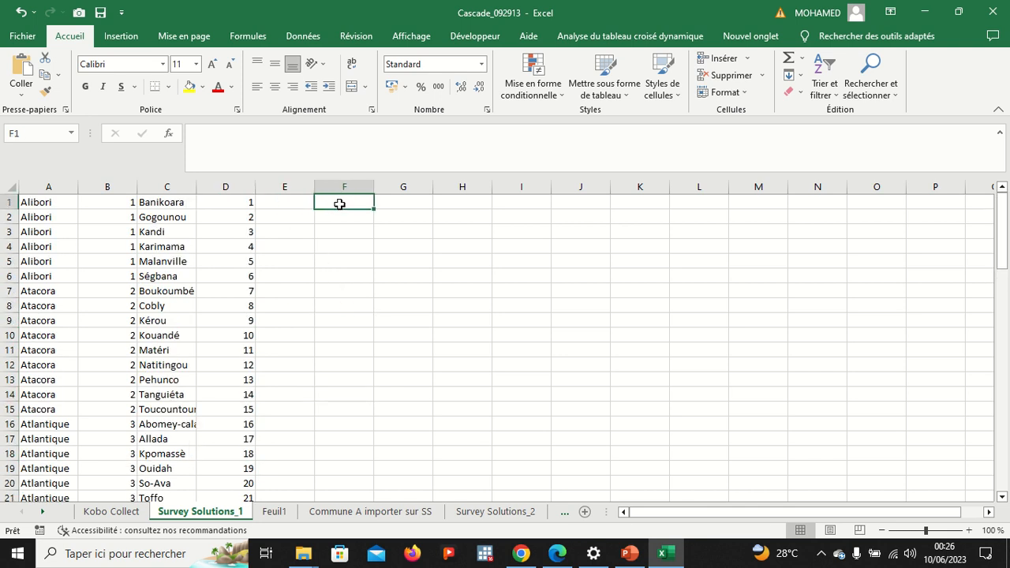
pyautogui.press('Down')
pyautogui.press('Down')
pyautogui.click(356, 321)
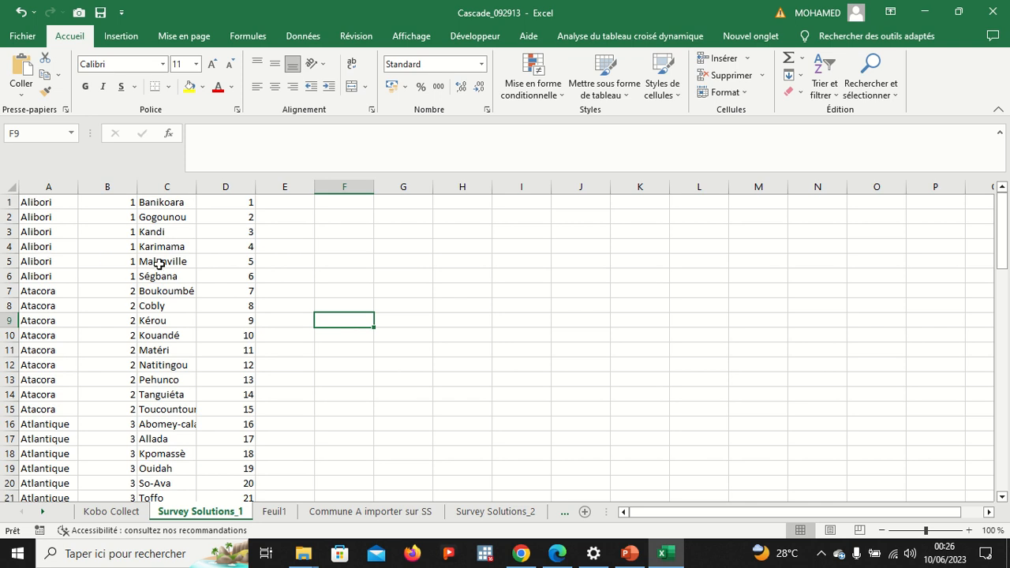
# - Compare the code and commune columns of the Commune A importer sur SS sheet with columns D and C of Survey Solutions_1
pyautogui.click(340, 514)
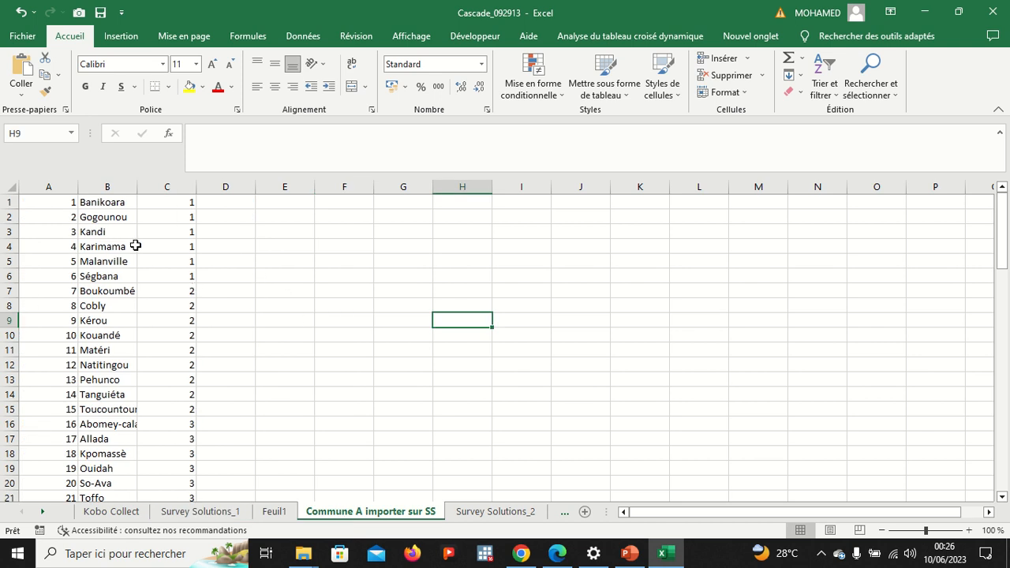
pyautogui.scroll(-2, 200, 341)
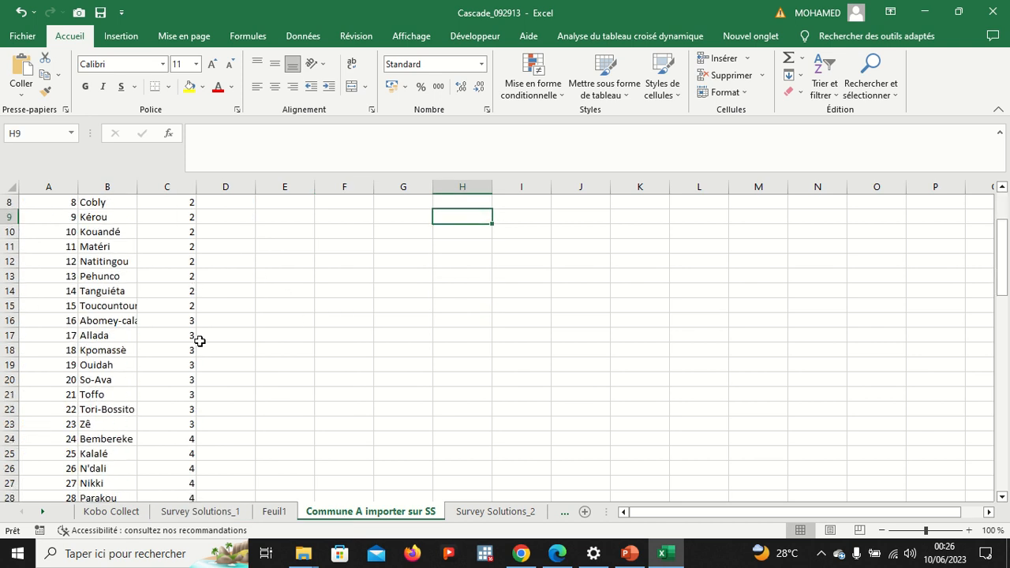
pyautogui.scroll(2, 200, 340)
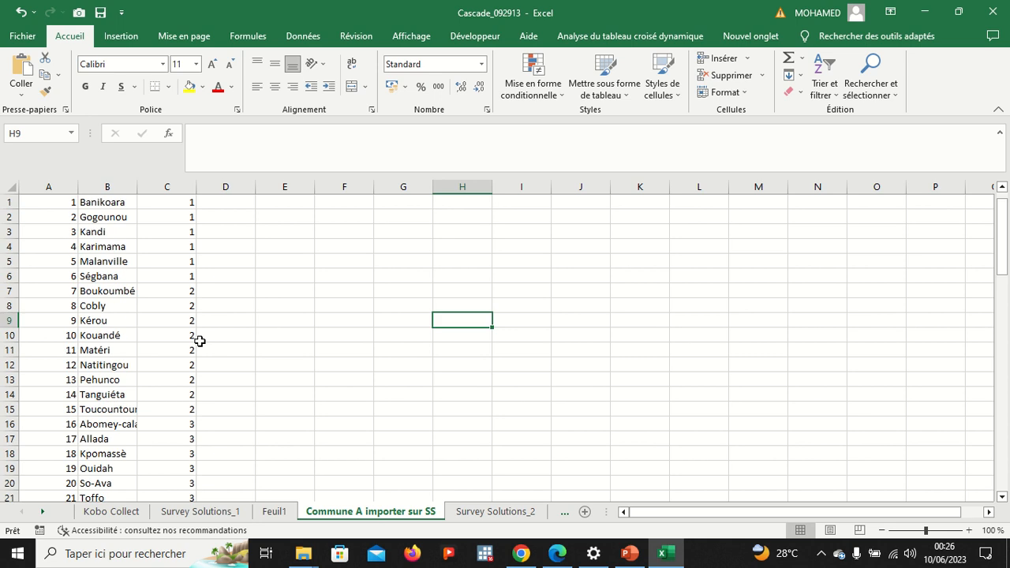
pyautogui.click(59, 187)
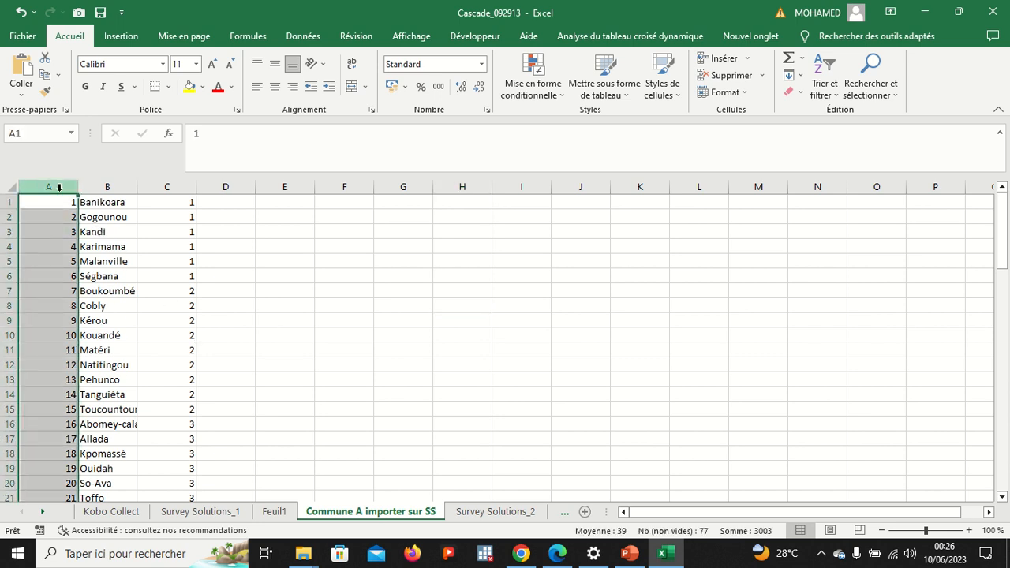
pyautogui.click(201, 511)
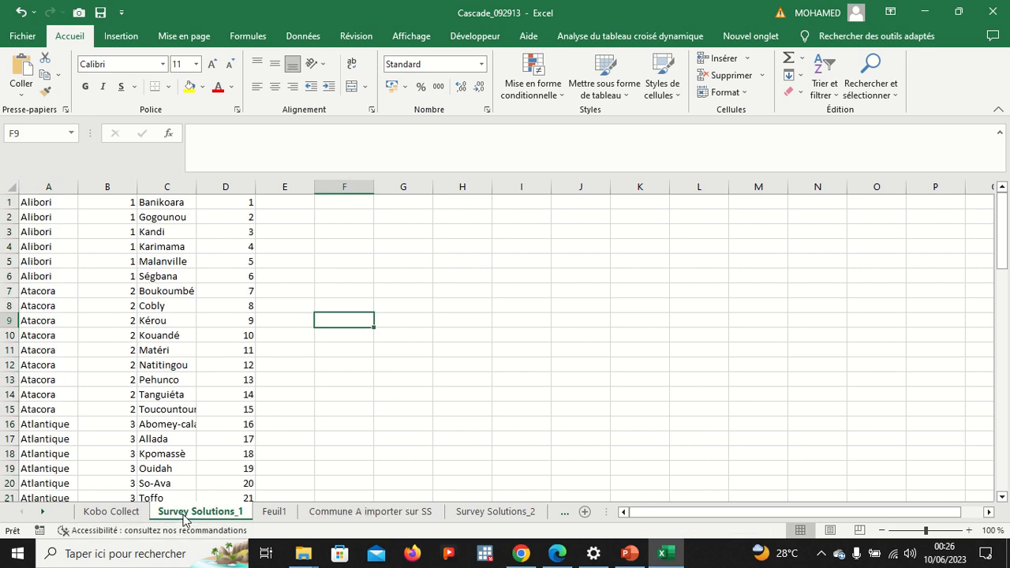
pyautogui.click(167, 186)
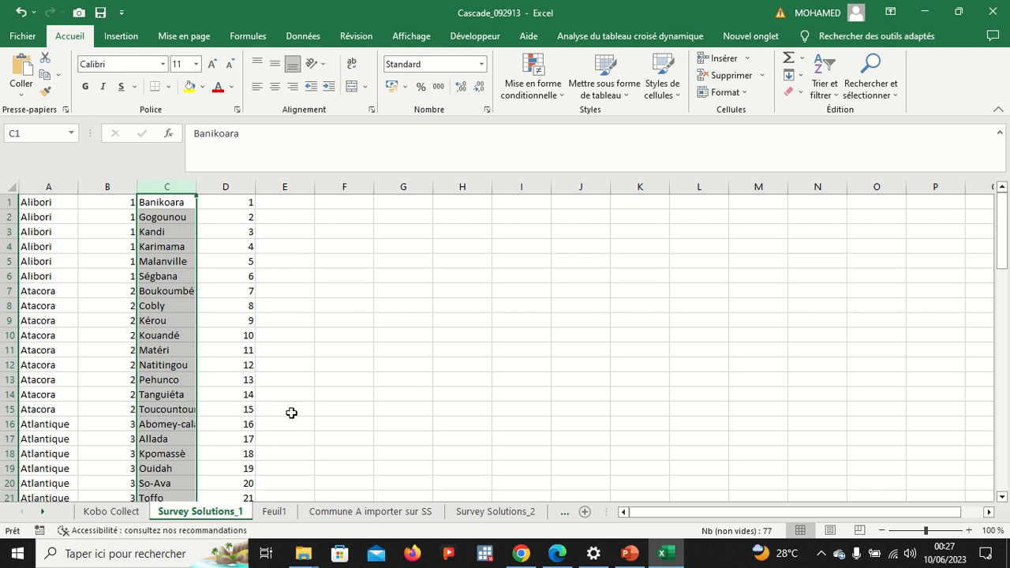
pyautogui.click(365, 512)
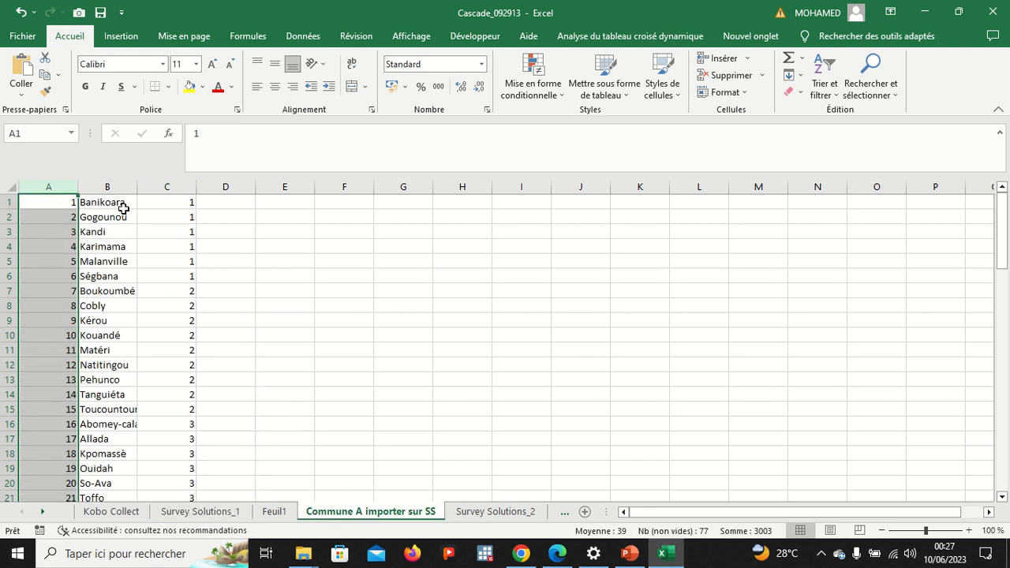
pyautogui.click(119, 184)
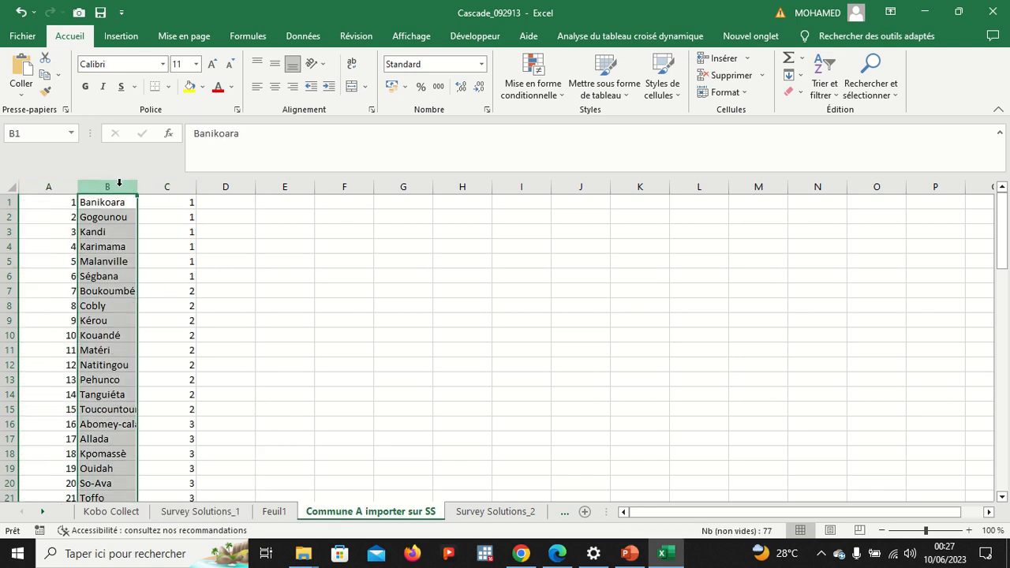
pyautogui.click(58, 185)
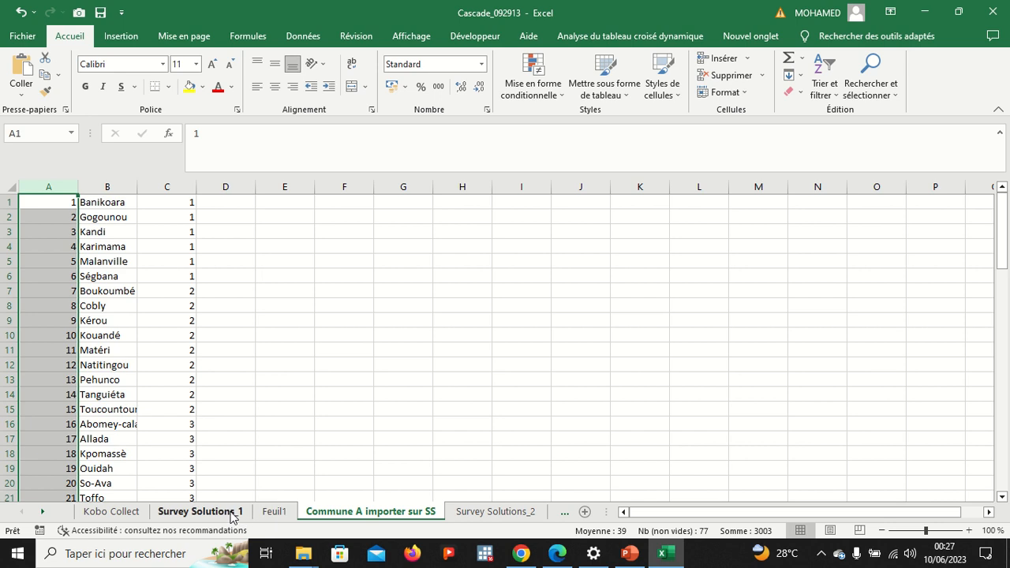
pyautogui.click(202, 511)
pyautogui.click(235, 185)
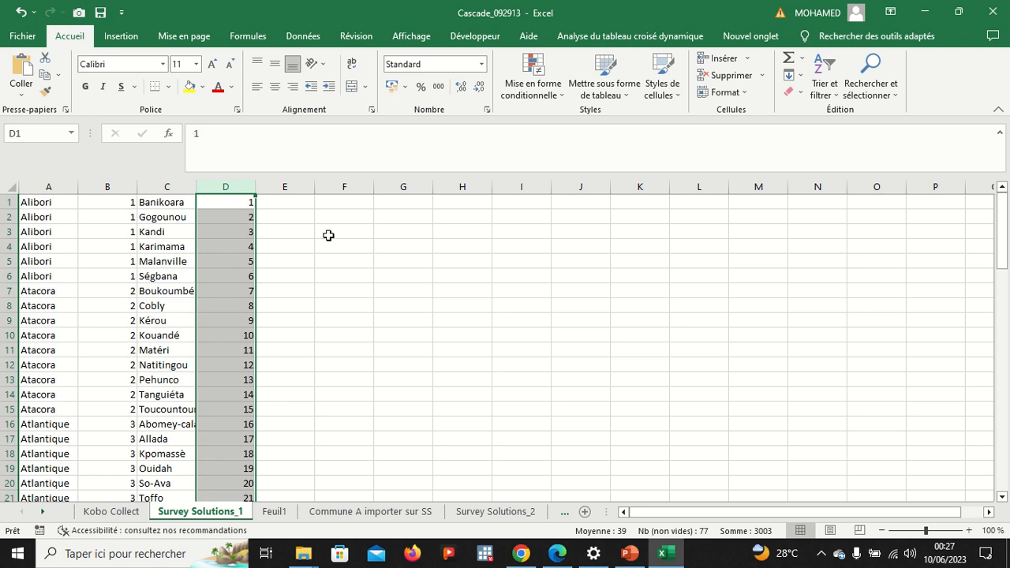
# - Review columns A to D of Survey Solutions_1 one by one and return to the Commune A importer sur SS sheet
pyautogui.click(53, 183)
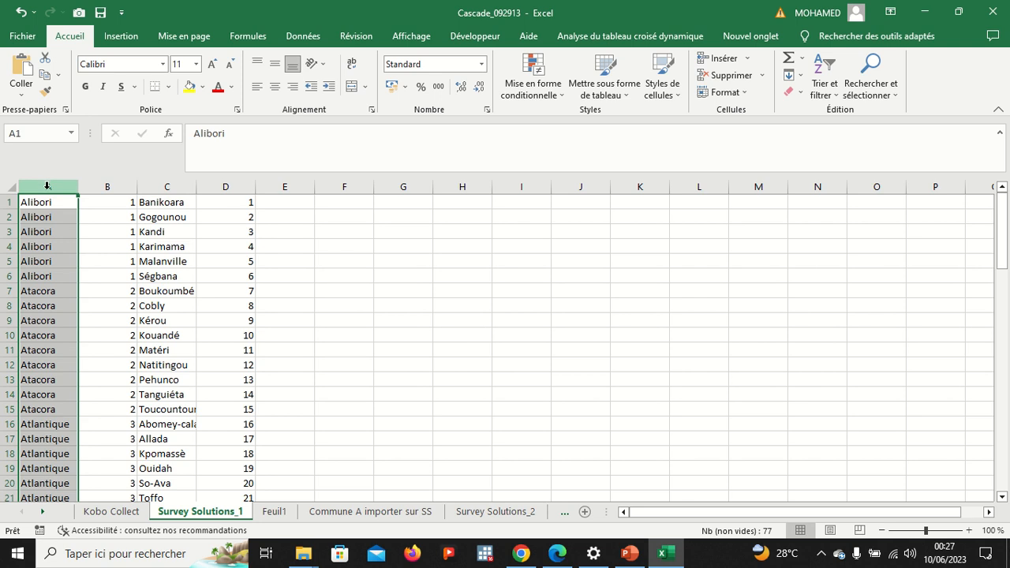
pyautogui.click(103, 186)
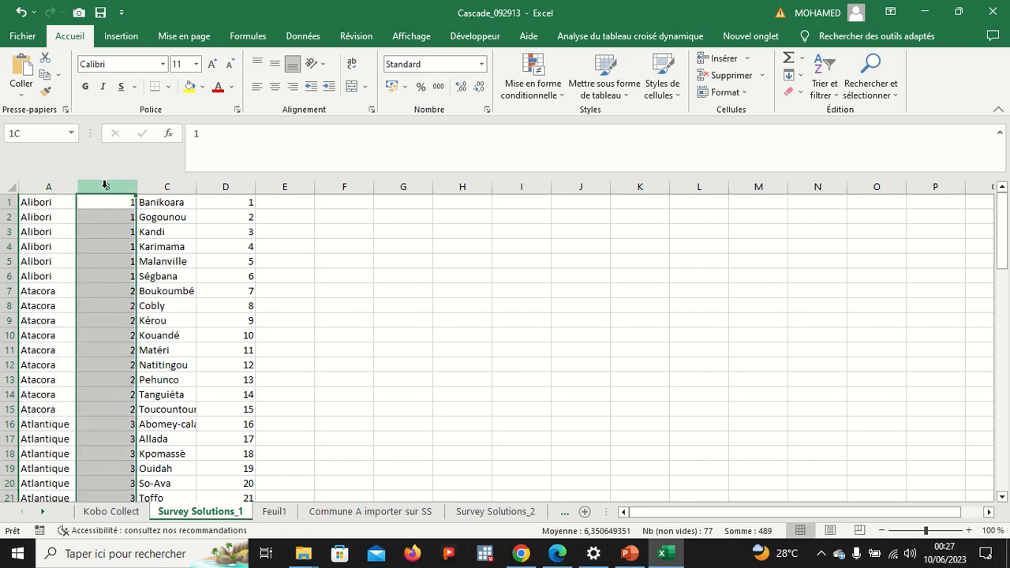
pyautogui.click(177, 185)
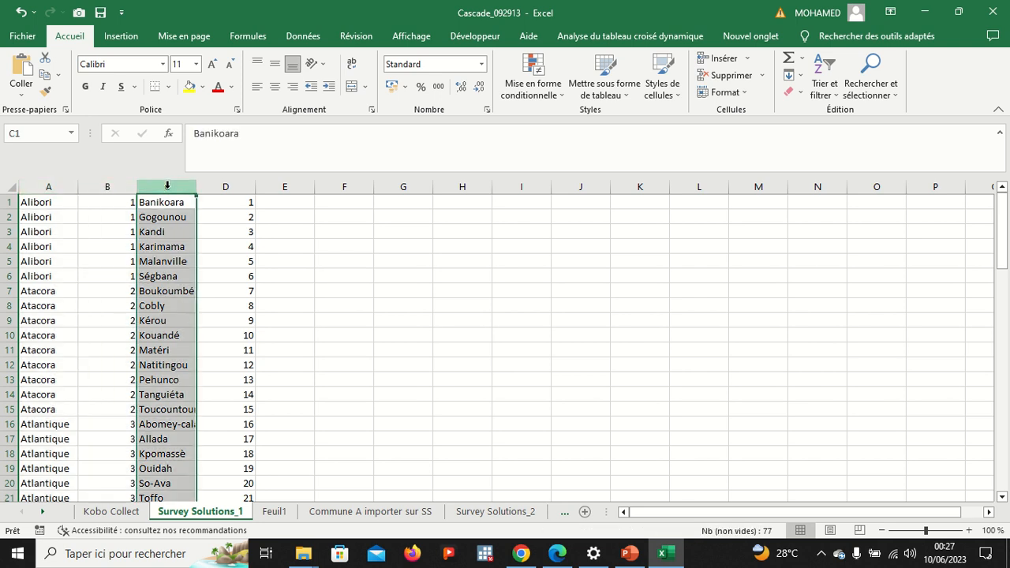
pyautogui.click(221, 186)
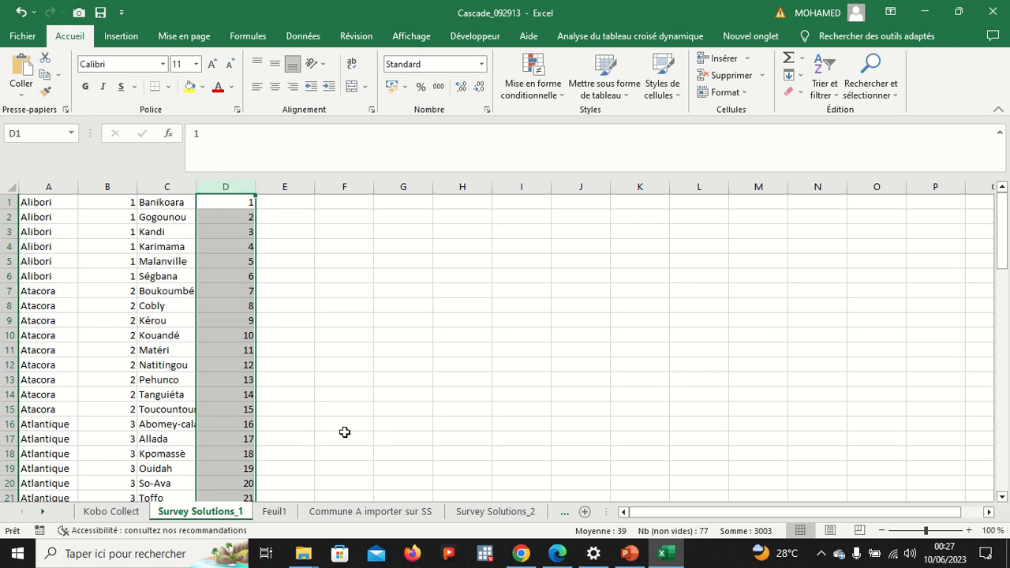
pyautogui.click(345, 512)
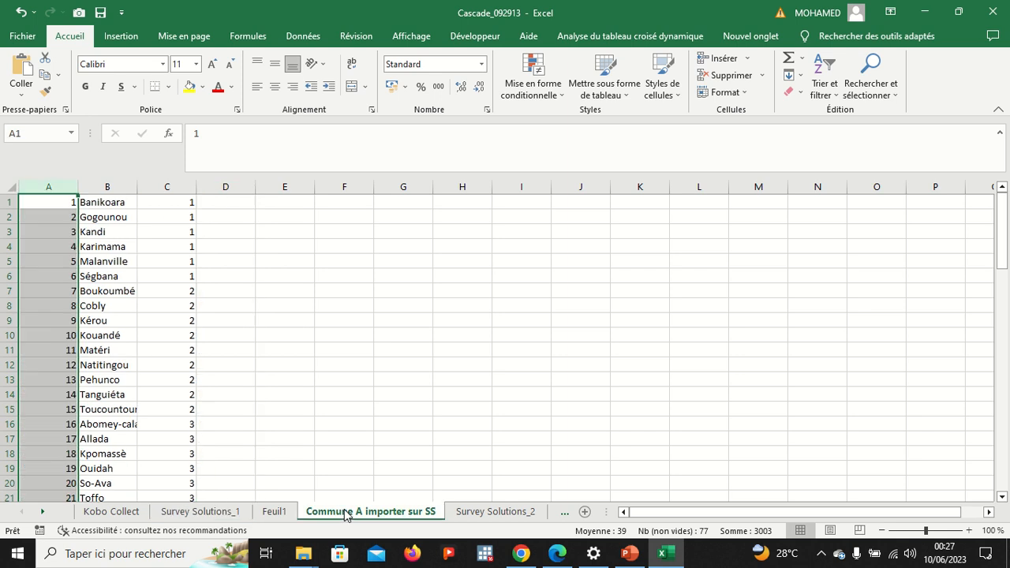
pyautogui.click(278, 388)
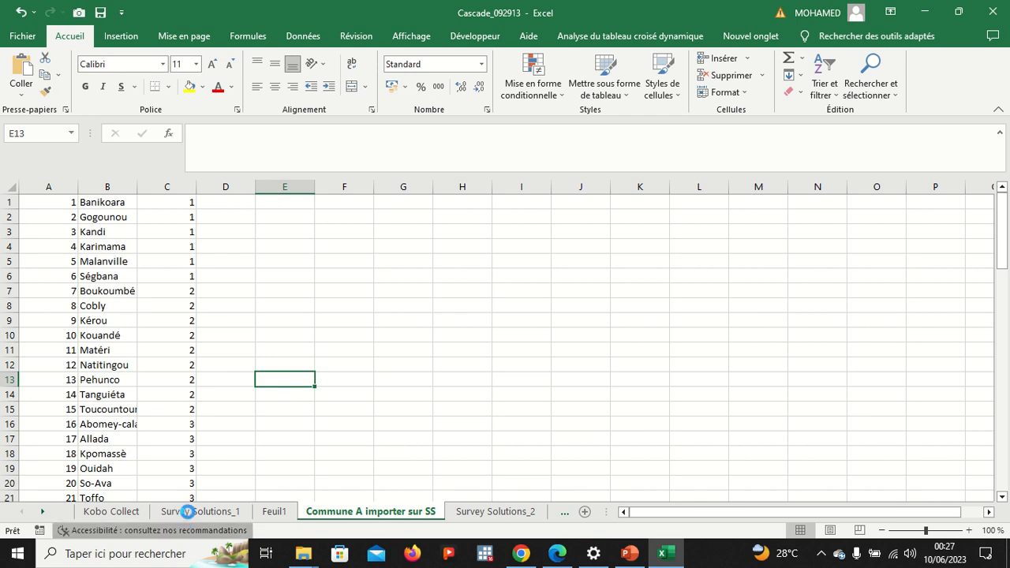
# - Examine the commune codes, communes and department codes in columns D, C and B of the Survey Solutions_1 sheet
pyautogui.click(189, 512)
pyautogui.click(319, 278)
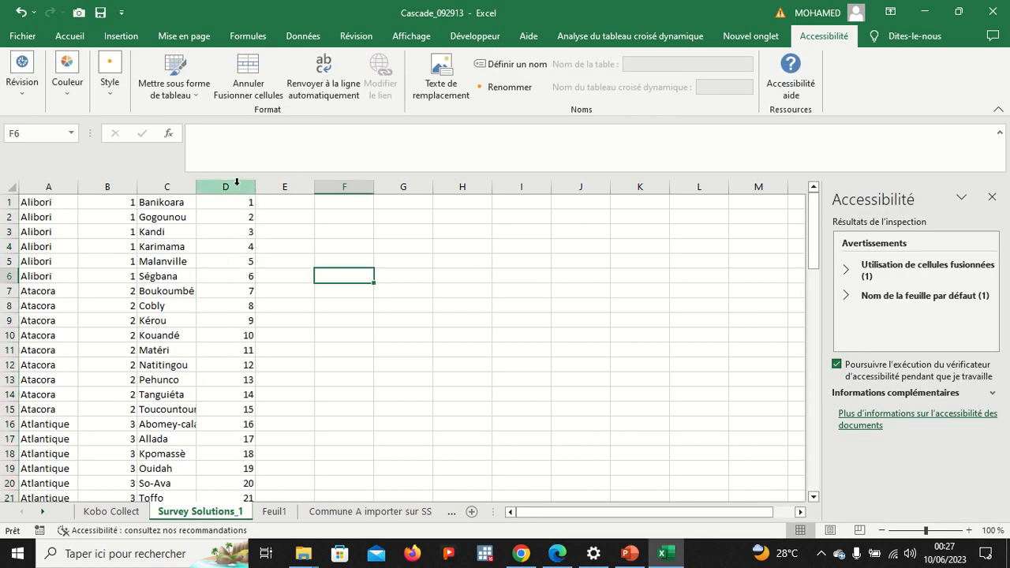
pyautogui.click(236, 182)
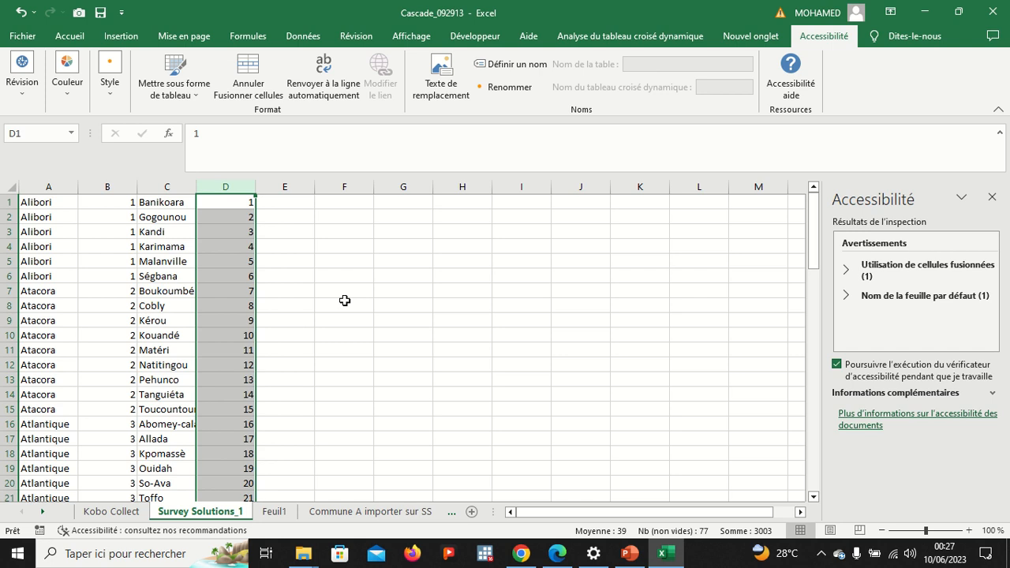
pyautogui.click(226, 187)
pyautogui.click(176, 186)
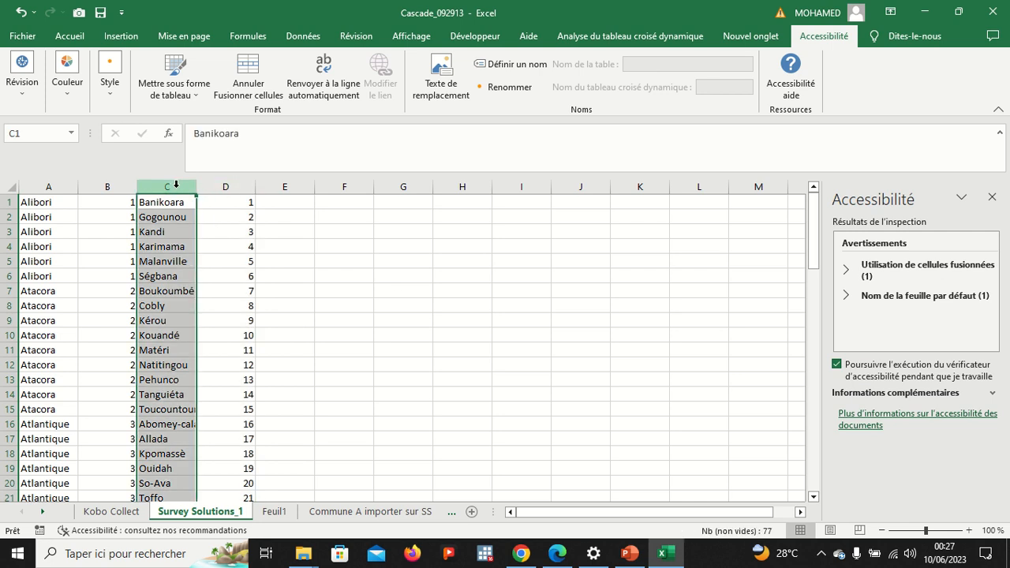
pyautogui.click(110, 186)
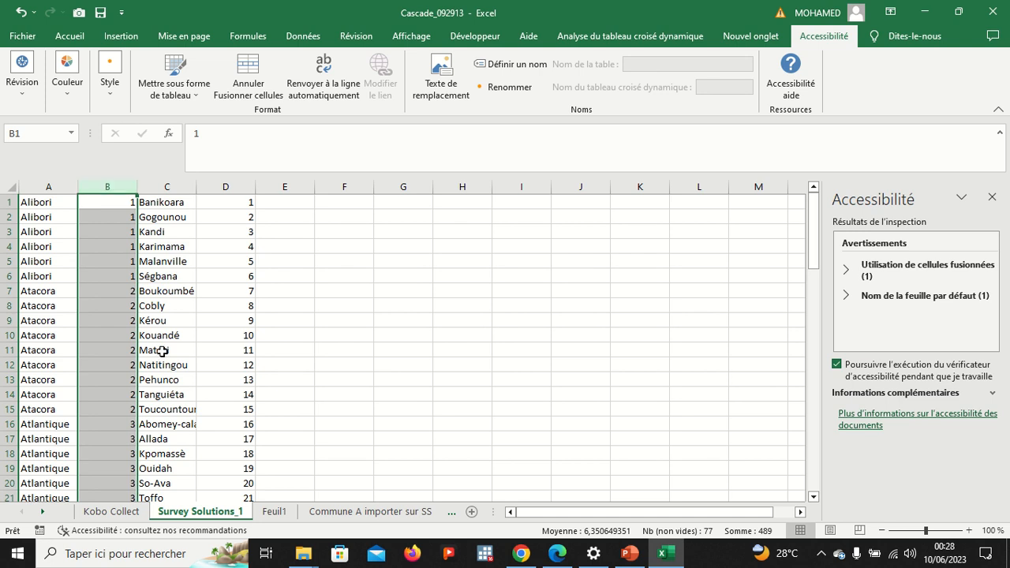
# - Return to the Commune A importer sur SS sheet and check the commune code numbering in column A down to row 77
pyautogui.click(383, 512)
pyautogui.click(384, 513)
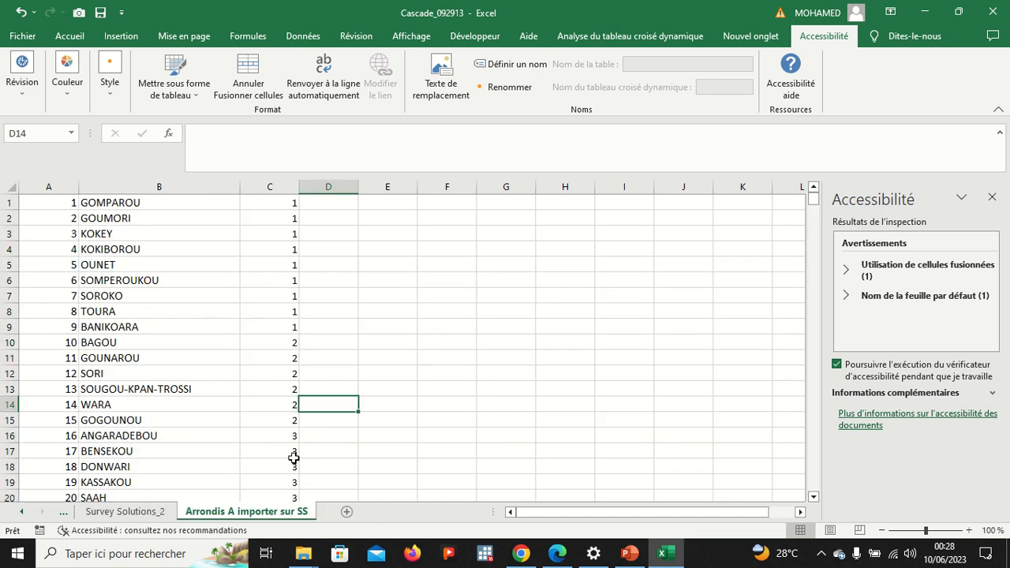
pyautogui.click(146, 513)
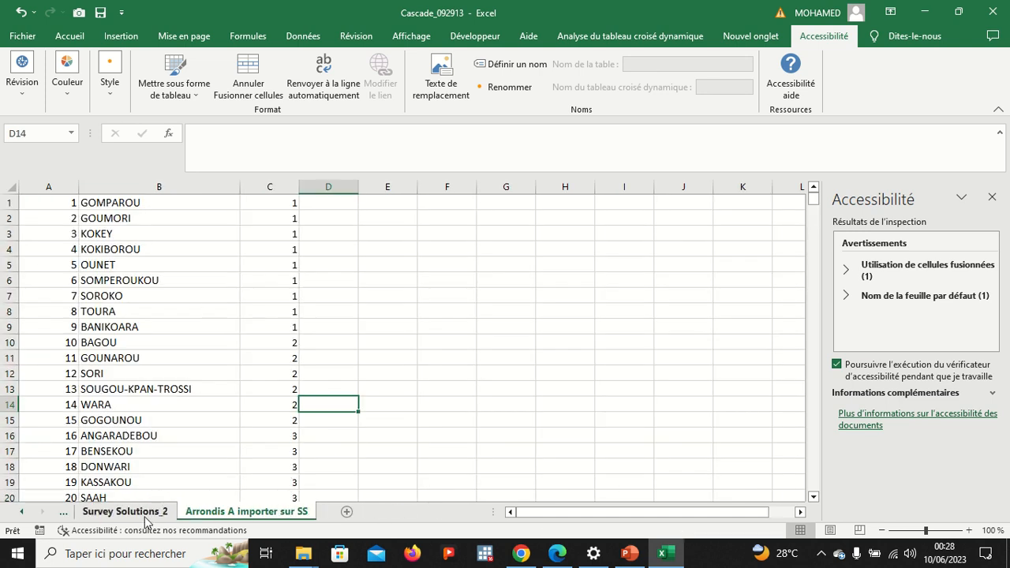
pyautogui.click(66, 512)
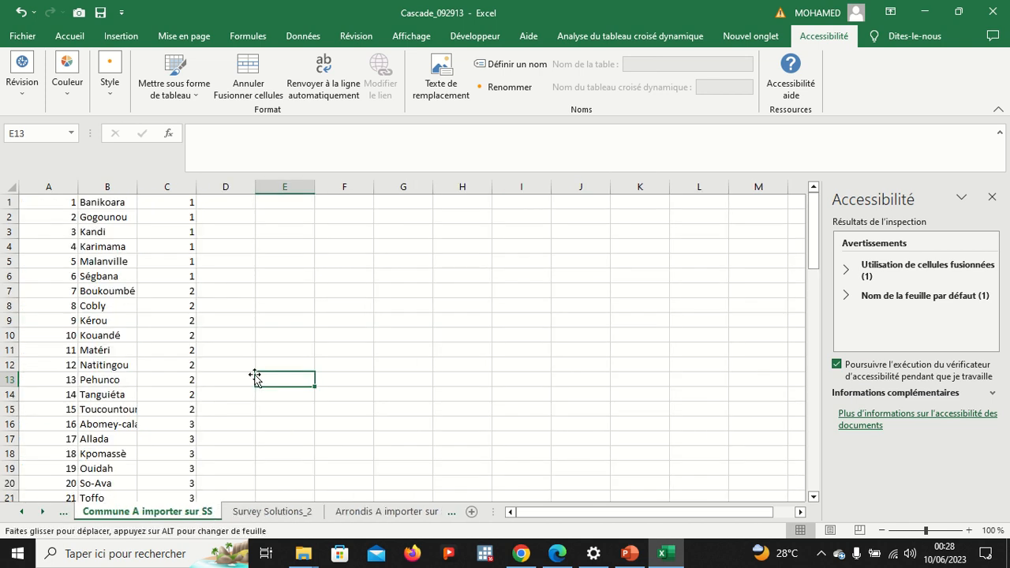
pyautogui.click(49, 186)
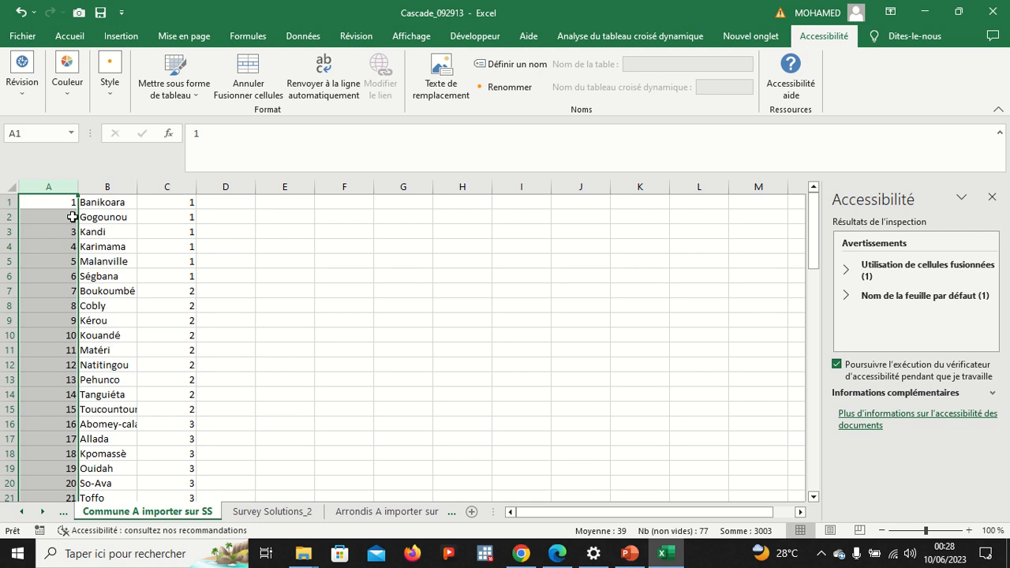
pyautogui.click(63, 334)
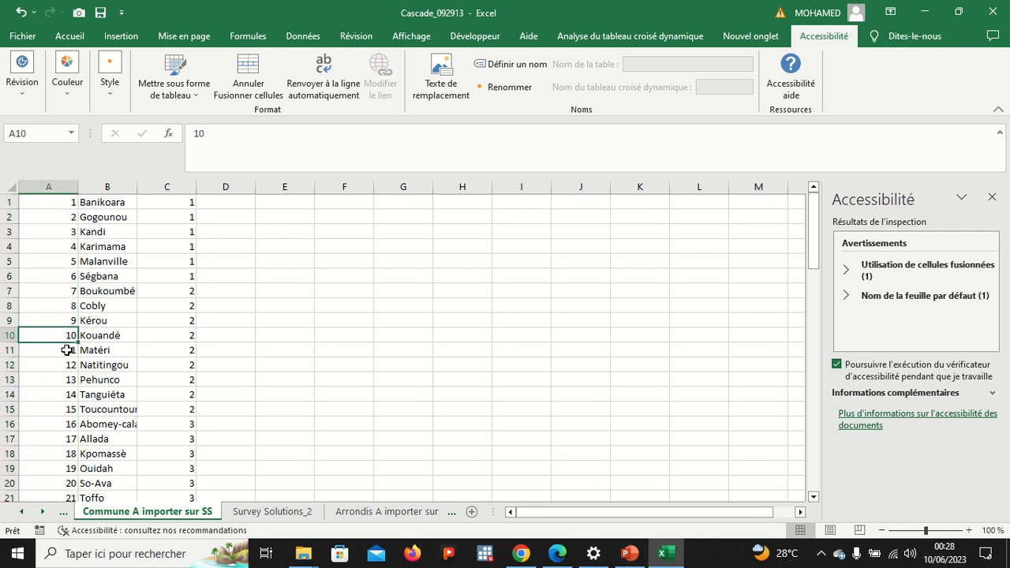
pyautogui.click(67, 363)
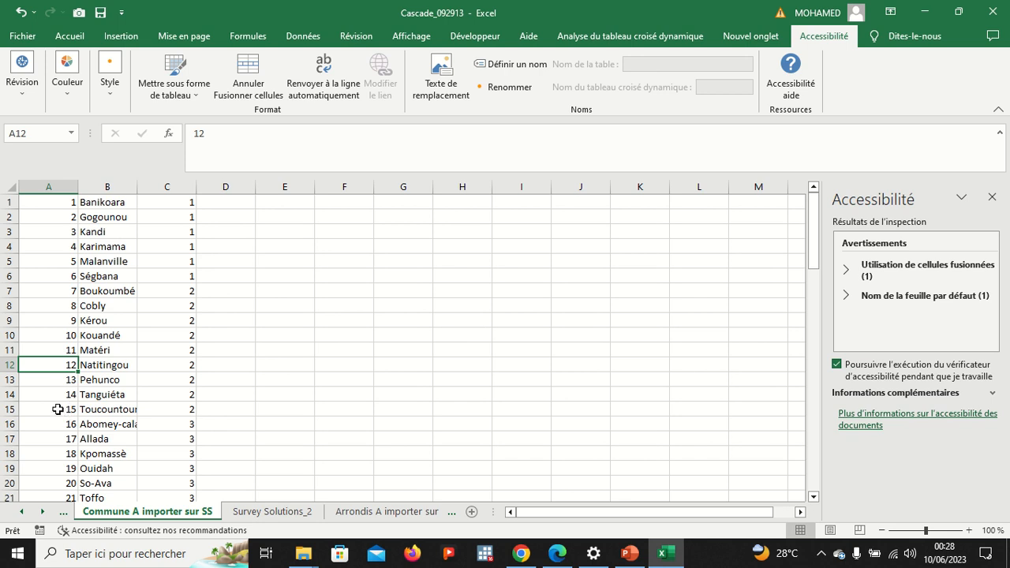
pyautogui.moveTo(58, 409); pyautogui.dragTo(57, 202)
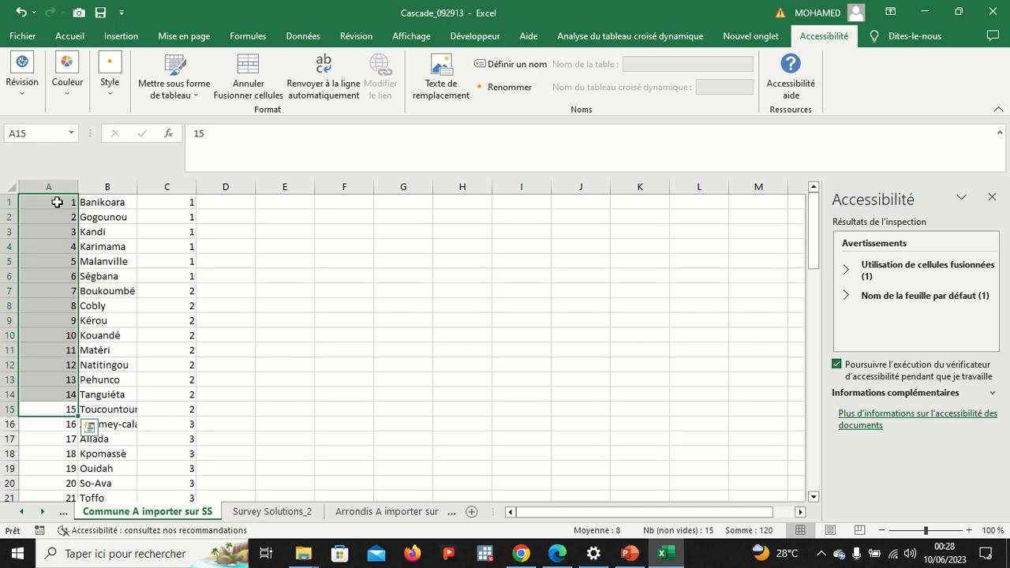
pyautogui.click(58, 427)
pyautogui.moveTo(58, 434); pyautogui.dragTo(59, 496)
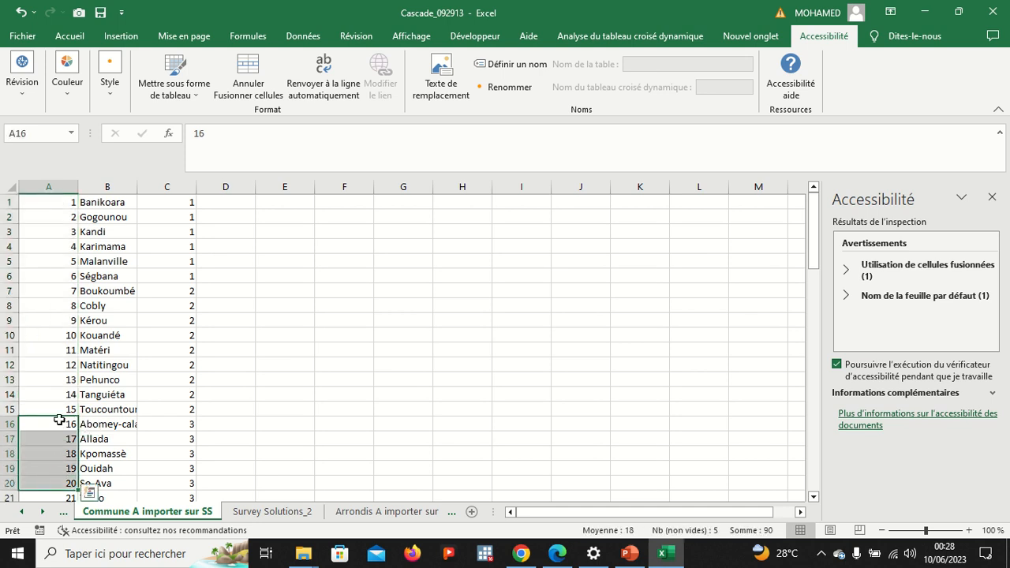
pyautogui.click(59, 320)
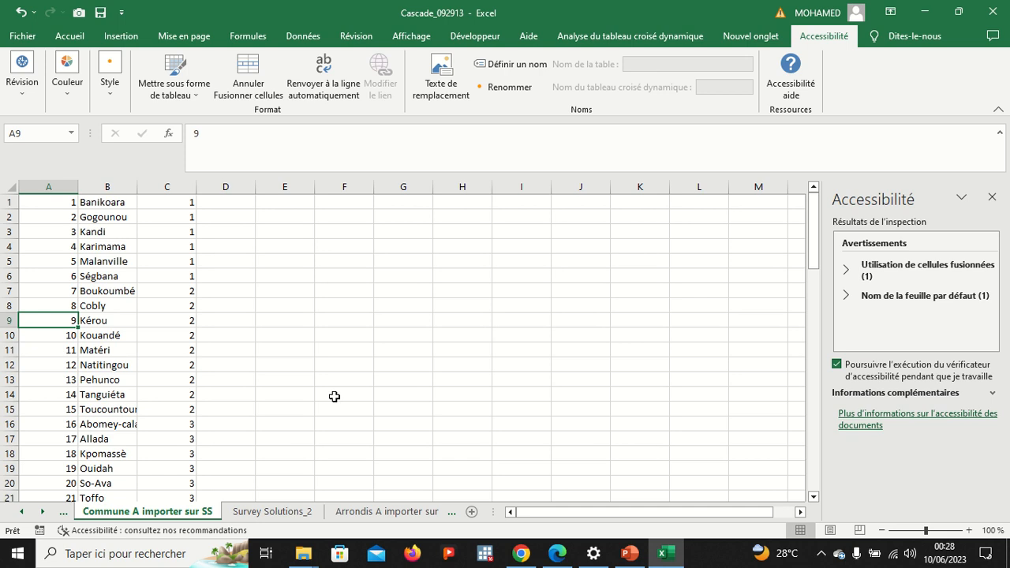
pyautogui.moveTo(813, 261); pyautogui.dragTo(824, 493)
pyautogui.click(62, 483)
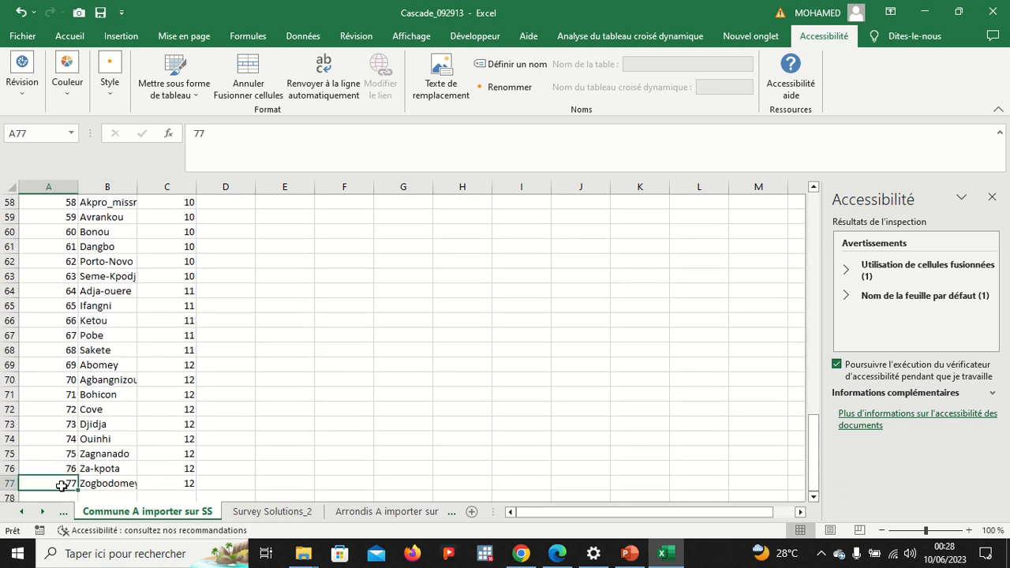
pyautogui.moveTo(813, 449); pyautogui.dragTo(812, 206)
# - Review the three import columns A, B and C holding commune code, commune and department code
pyautogui.click(53, 185)
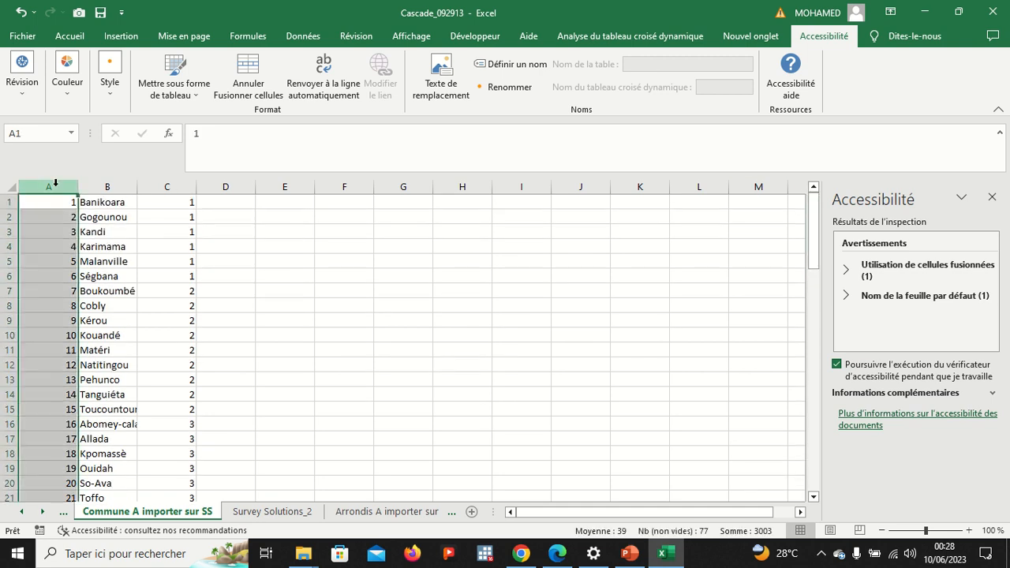
pyautogui.click(112, 186)
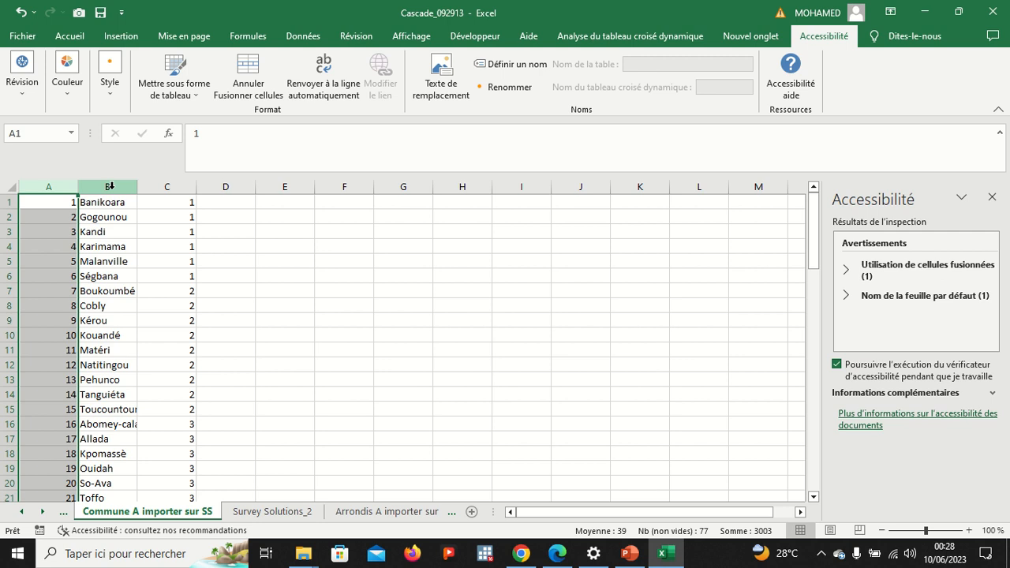
pyautogui.click(167, 187)
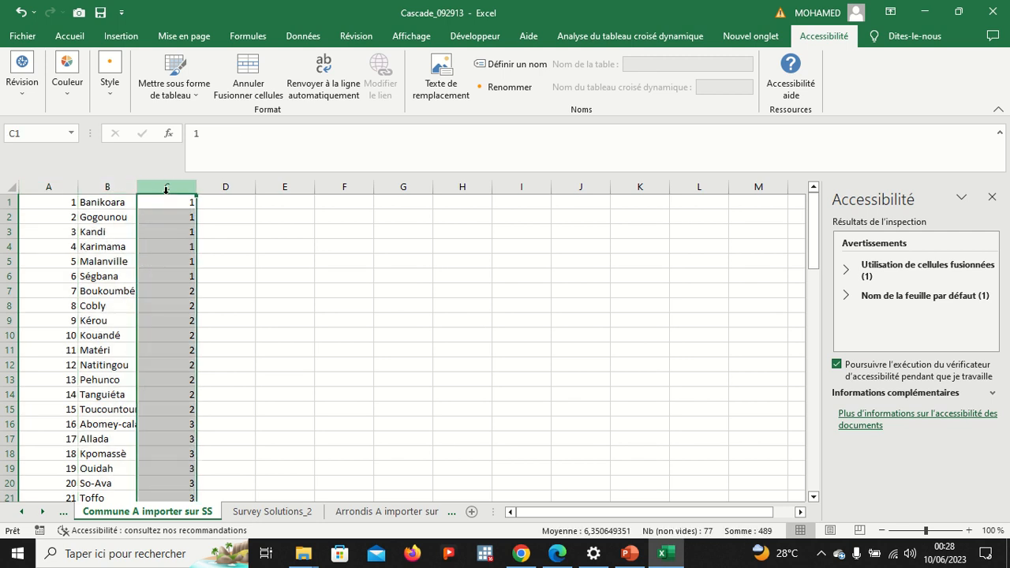
pyautogui.click(290, 319)
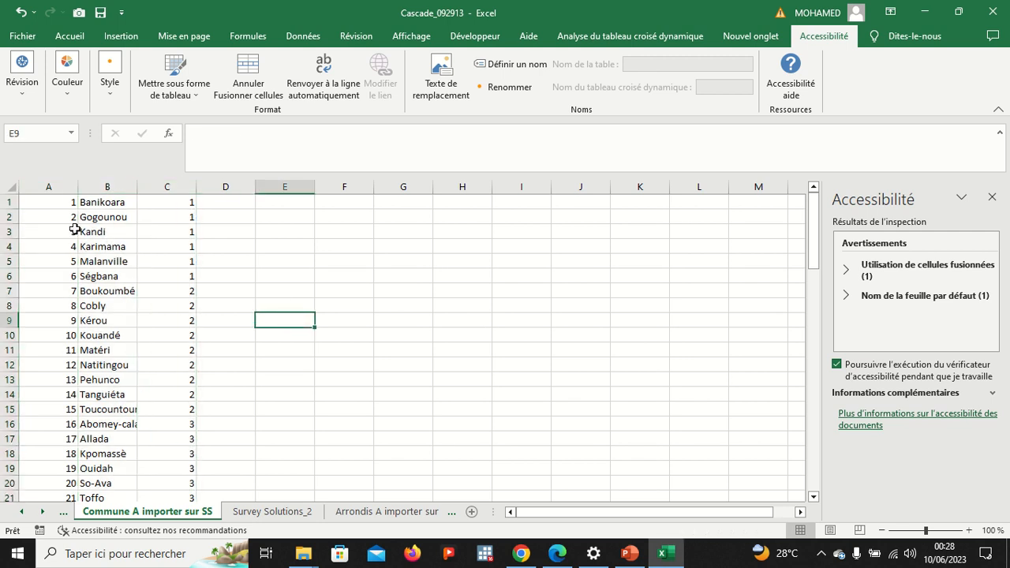
# - Copy columns A to C of Commune A importer sur SS into a new blank workbook starting at cell A1
pyautogui.moveTo(49, 187); pyautogui.dragTo(161, 197)
pyautogui.hotkey('ctrl', 'c')
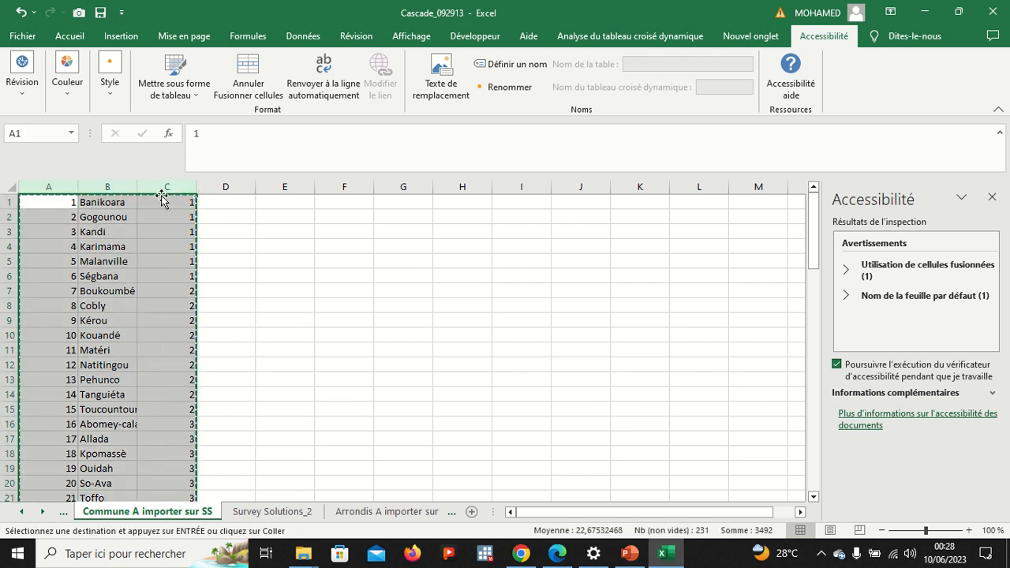
pyautogui.click(22, 36)
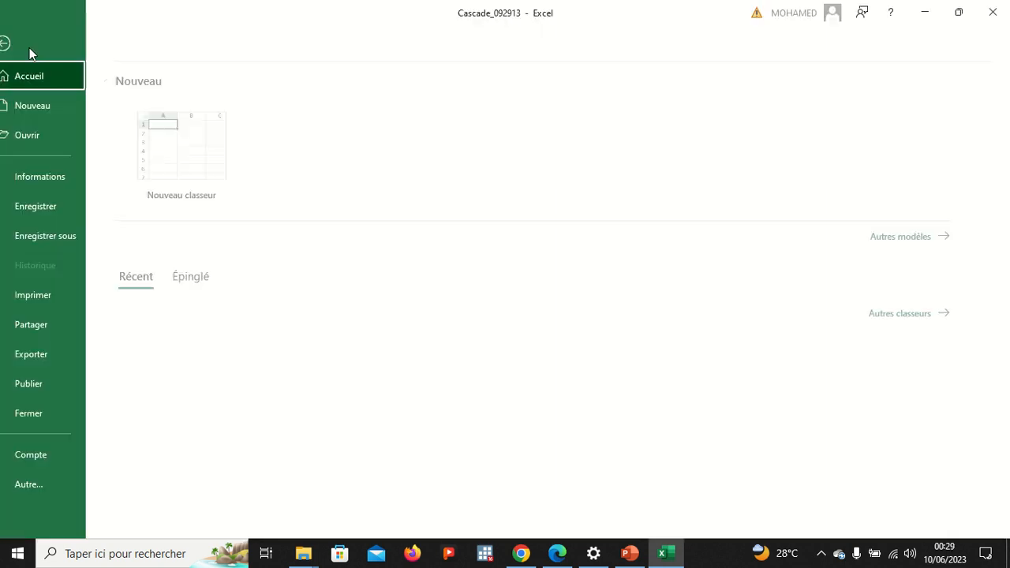
pyautogui.click(60, 103)
pyautogui.click(161, 143)
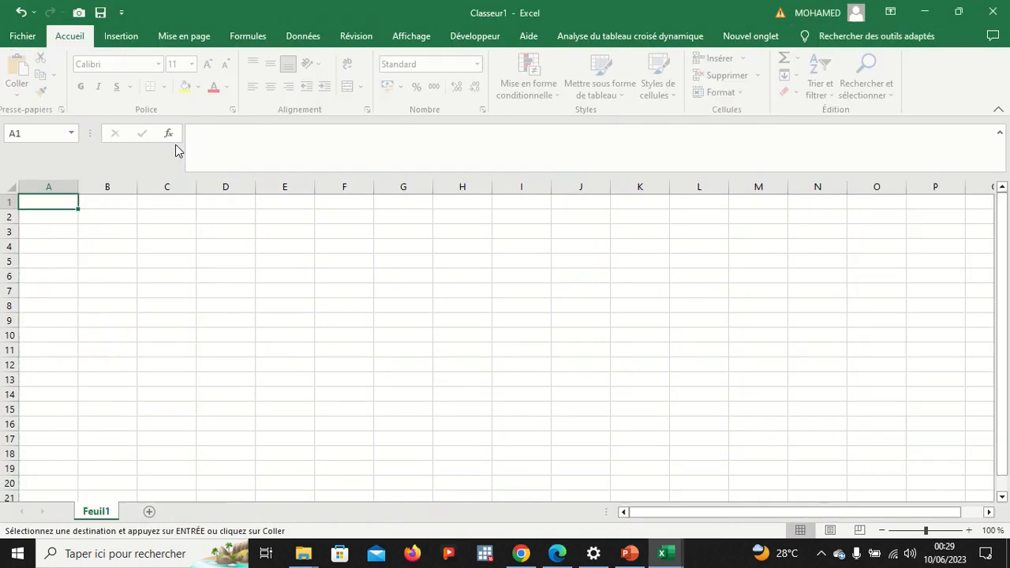
pyautogui.hotkey('ctrl', 'v')
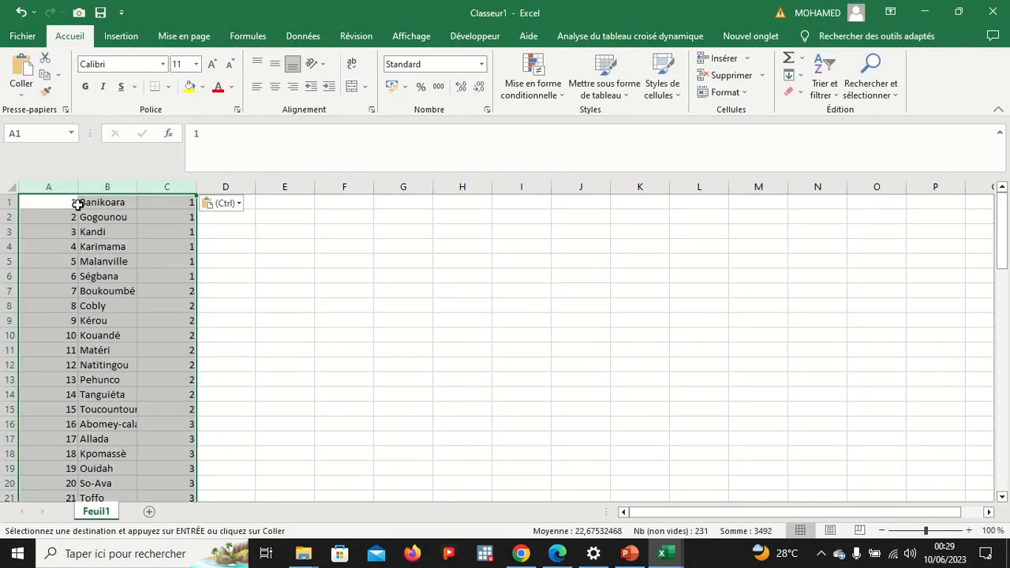
pyautogui.click(230, 275)
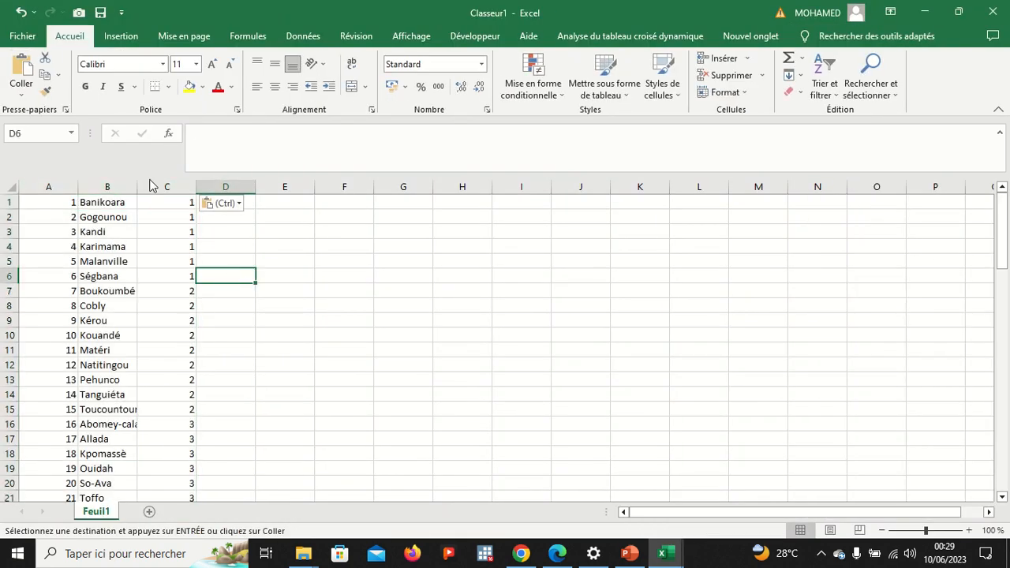
# - Save the new workbook in the Formation Survey Solutions folder as tab-delimited text named CASCADE1, accepting the format limitation
pyautogui.click(30, 39)
pyautogui.click(80, 233)
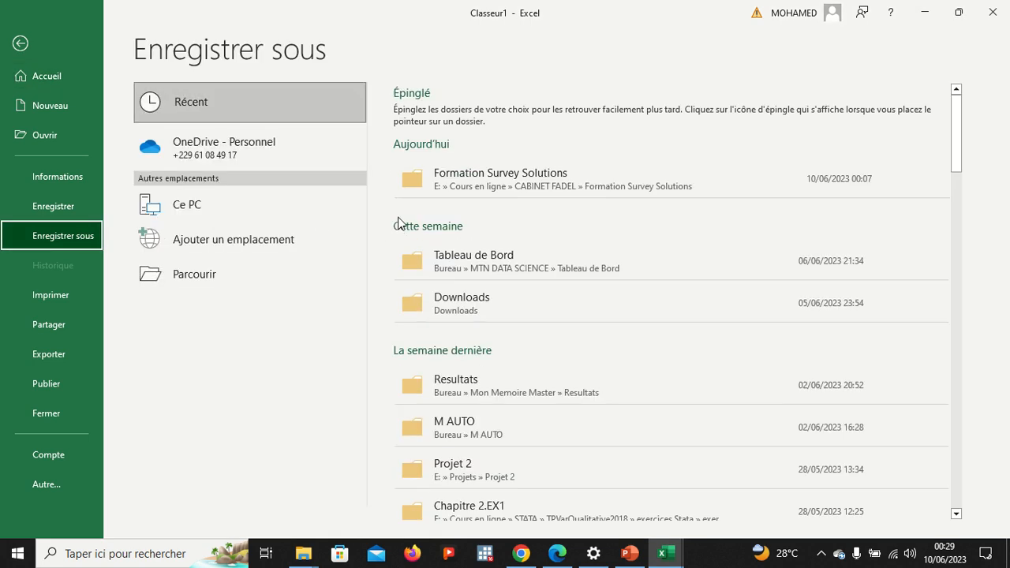
pyautogui.click(457, 186)
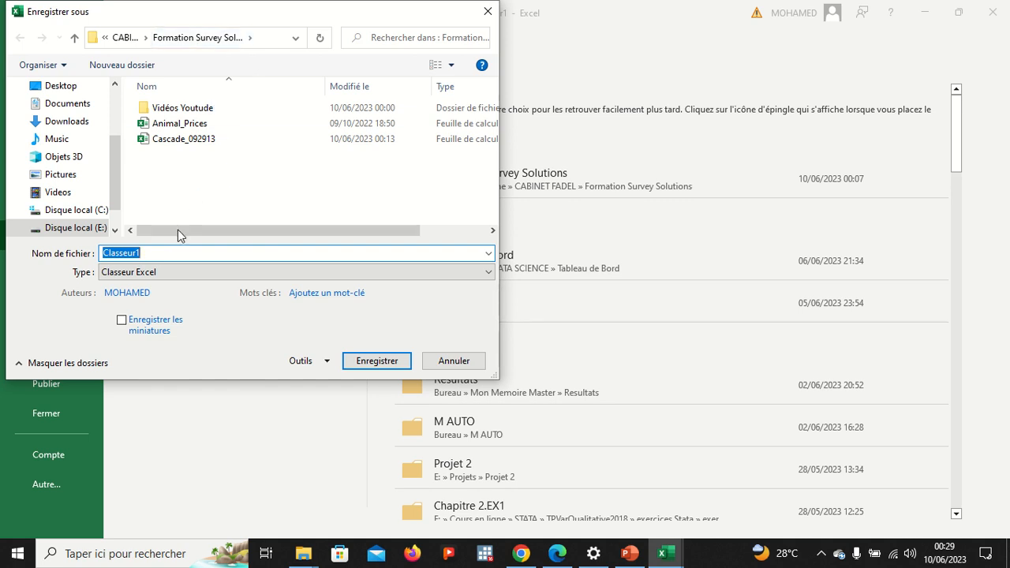
pyautogui.press('BackSpace')
pyautogui.write('CASCADE')
pyautogui.click(166, 273)
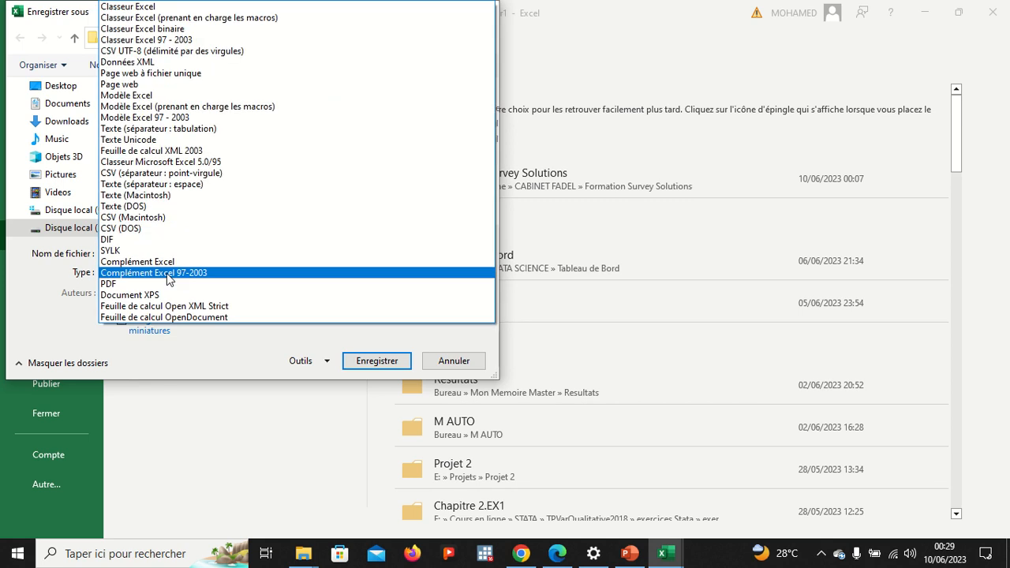
pyautogui.click(196, 130)
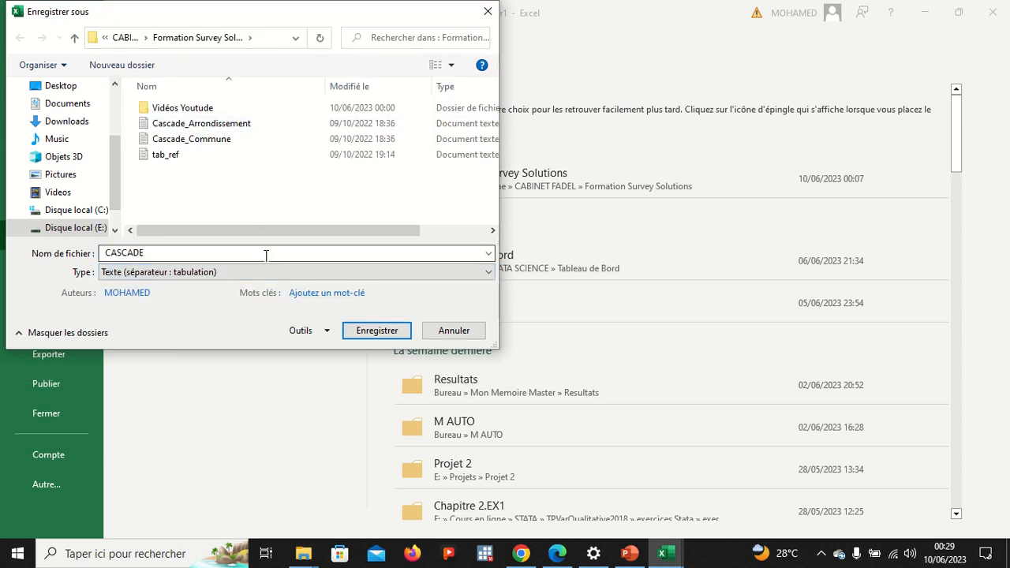
pyautogui.doubleClick(165, 252)
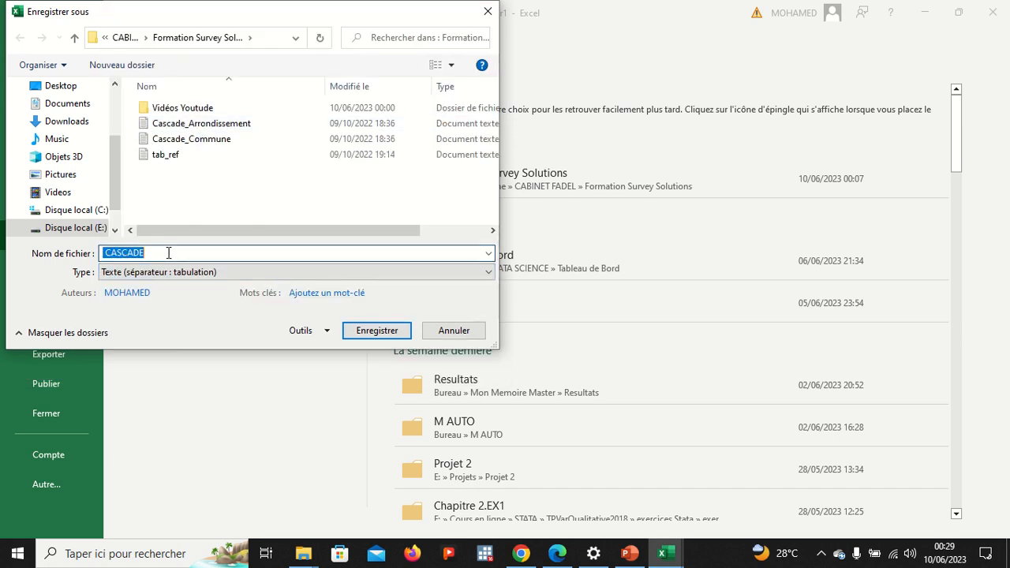
pyautogui.click(166, 252)
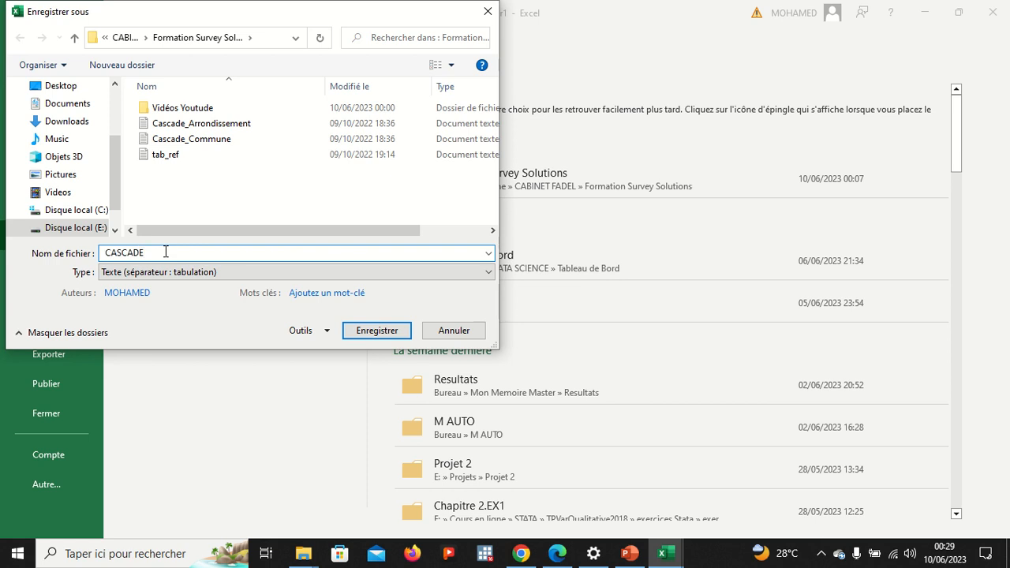
pyautogui.write('1')
pyautogui.click(365, 329)
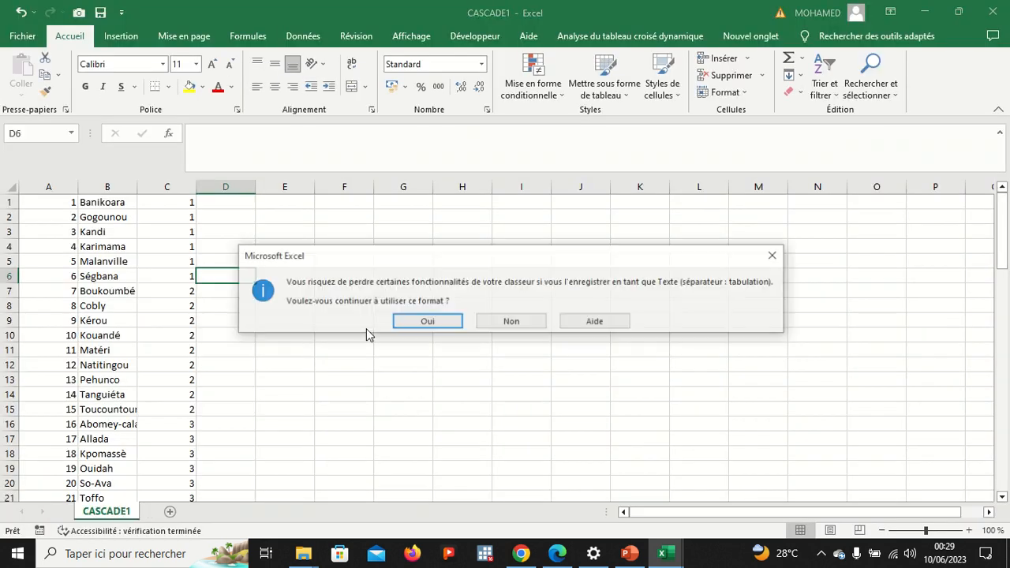
pyautogui.click(425, 326)
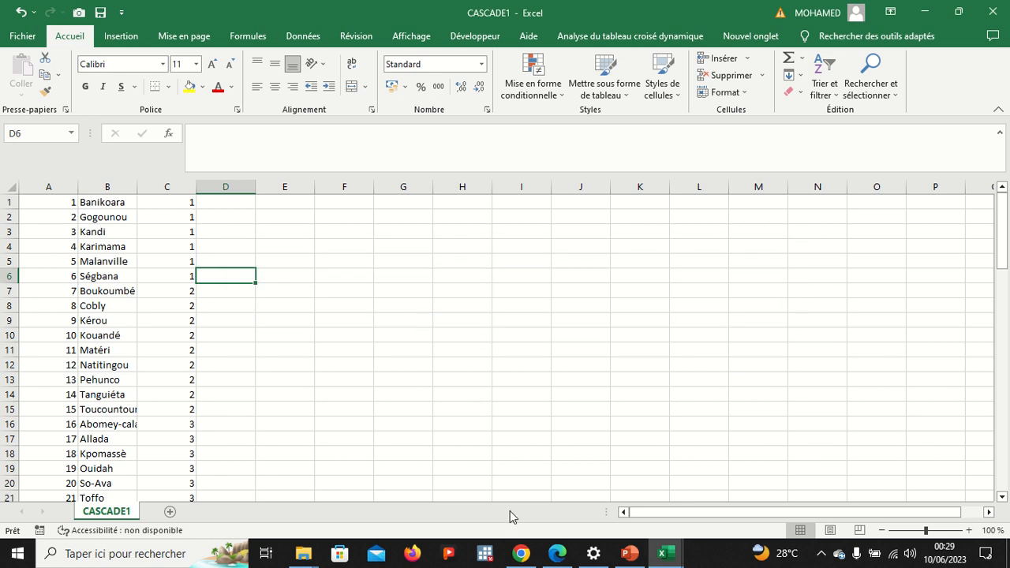
# - Switch to the Survey Solutions Designer in Chrome and add a new question below the household department question in Module A
pyautogui.click(521, 553)
pyautogui.click(446, 408)
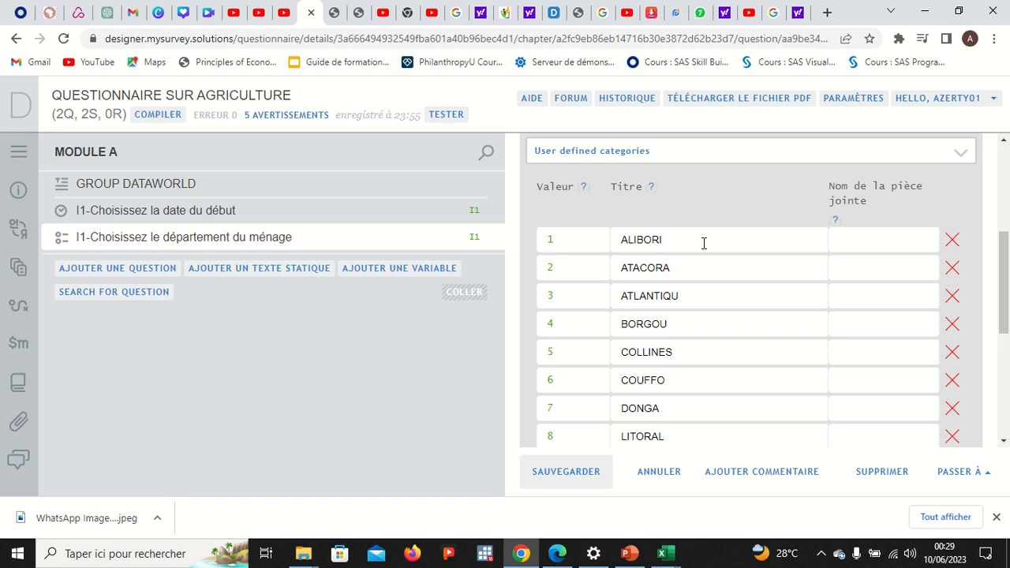
pyautogui.click(108, 270)
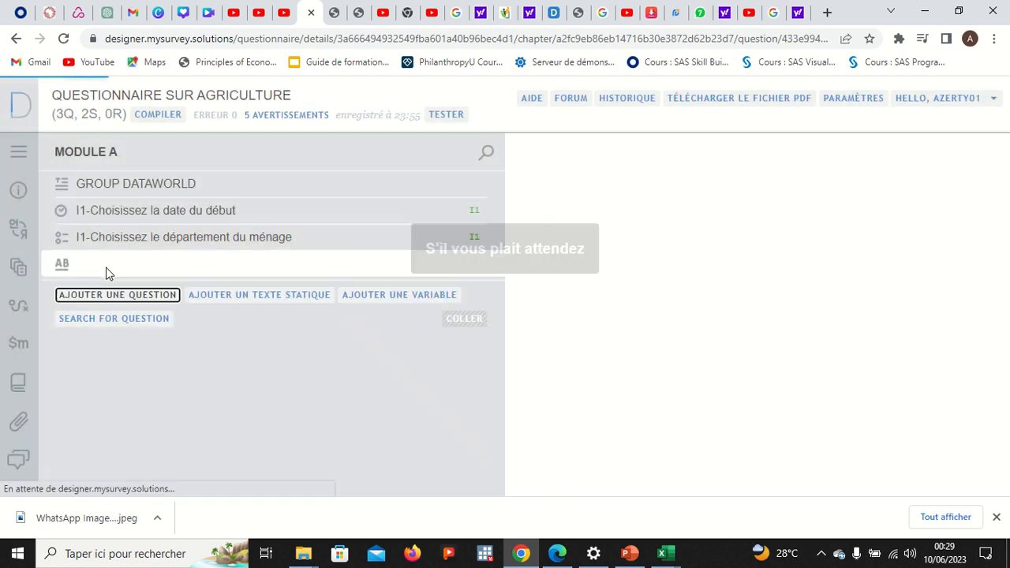
# - Switch to the ENQUETE SUR AGRICULTURE PDF in Edge and copy the question text "I2-Choisissez la commune du ménage"
pyautogui.click(557, 552)
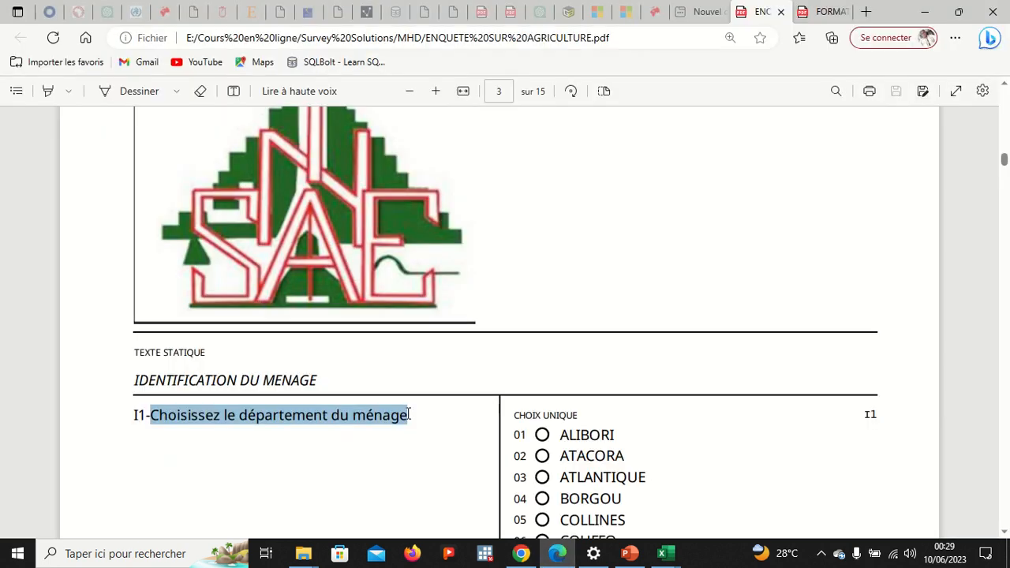
pyautogui.scroll(-10, 409, 414)
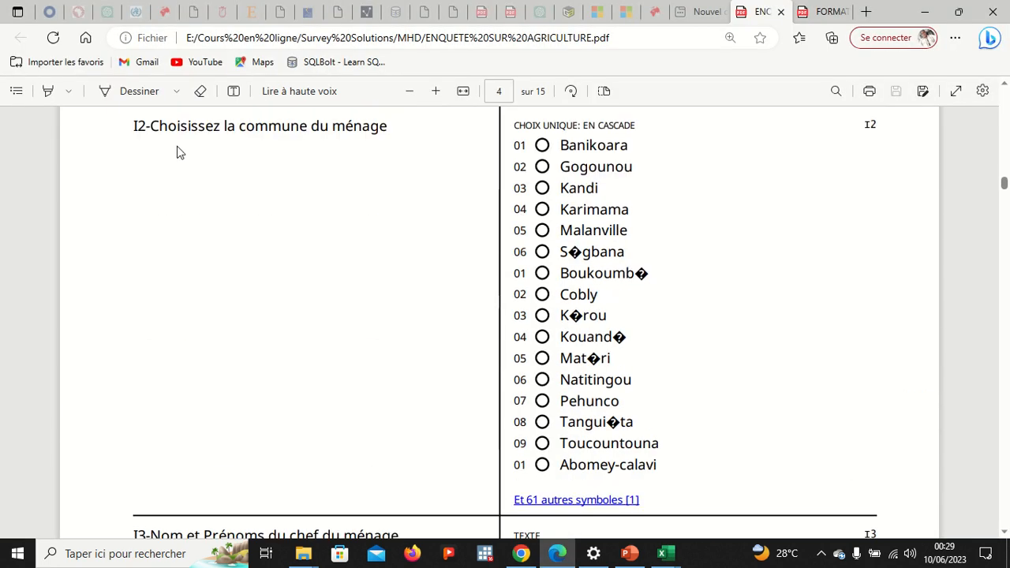
pyautogui.moveTo(132, 126); pyautogui.dragTo(396, 138)
pyautogui.hotkey('ctrl', 'c')
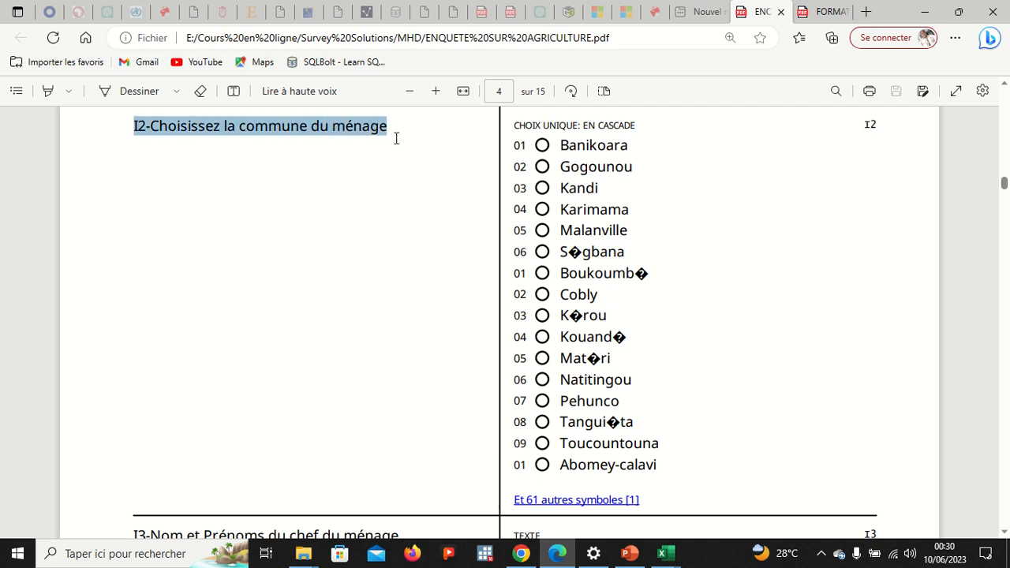
pyautogui.click(419, 102)
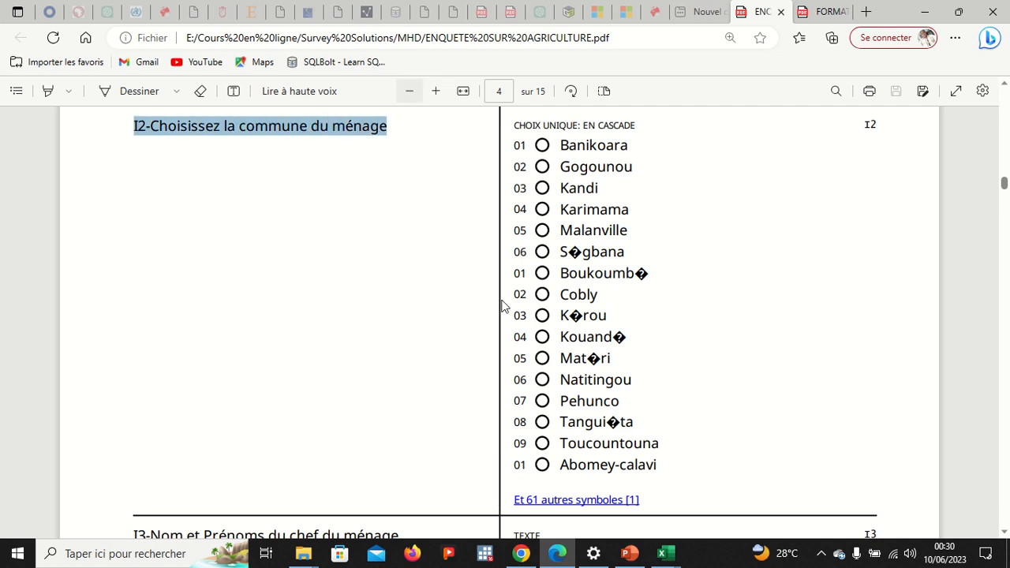
# - Return to the Survey Solutions Designer in Chrome, paste the copied text as the new question's text and renumber it I3
pyautogui.click(522, 554)
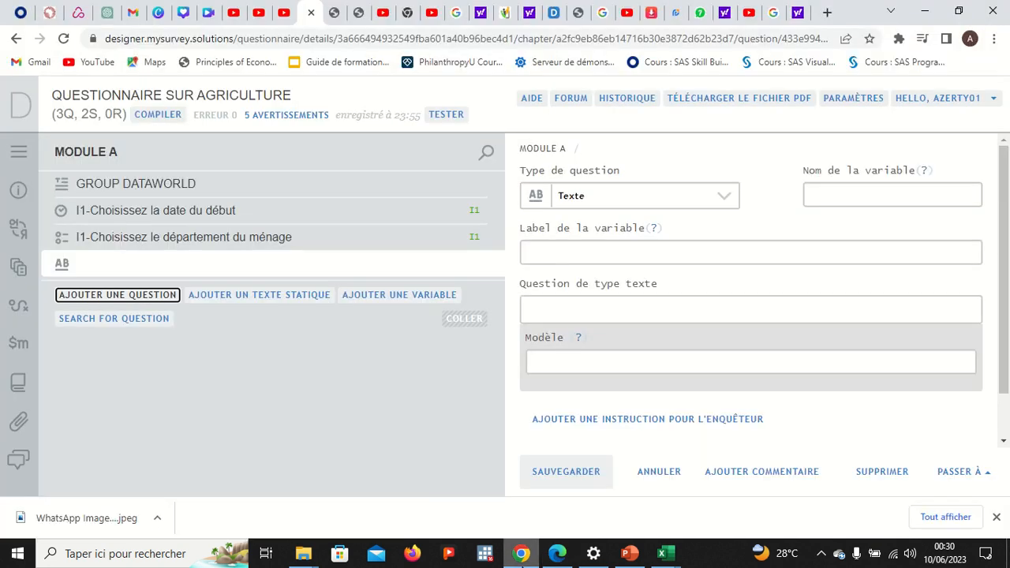
pyautogui.click(546, 308)
pyautogui.hotkey('ctrl', 'v')
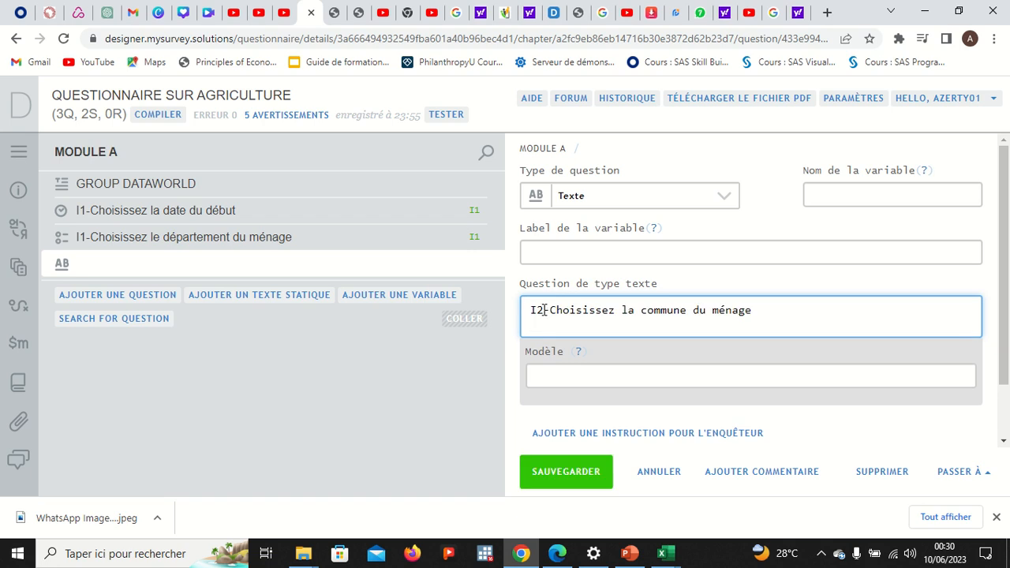
pyautogui.click(544, 311)
pyautogui.press('BackSpace')
pyautogui.write('3')
# - Set the new question's variable label to "Choisissez la commune du ménage", copied from its text, and its variable name to I3
pyautogui.click(598, 259)
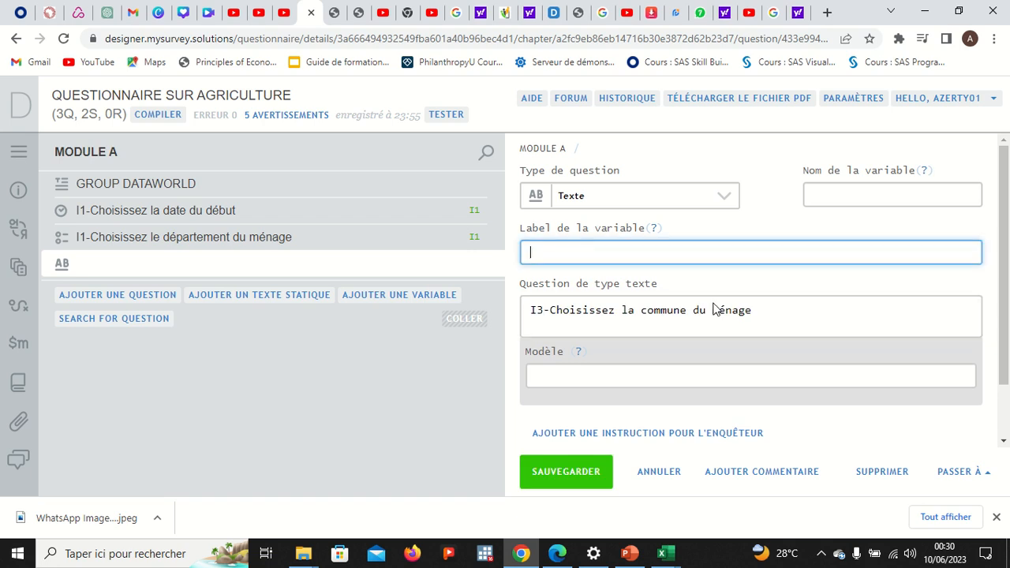
pyautogui.moveTo(755, 309); pyautogui.dragTo(551, 314)
pyautogui.hotkey('ctrl', 'c')
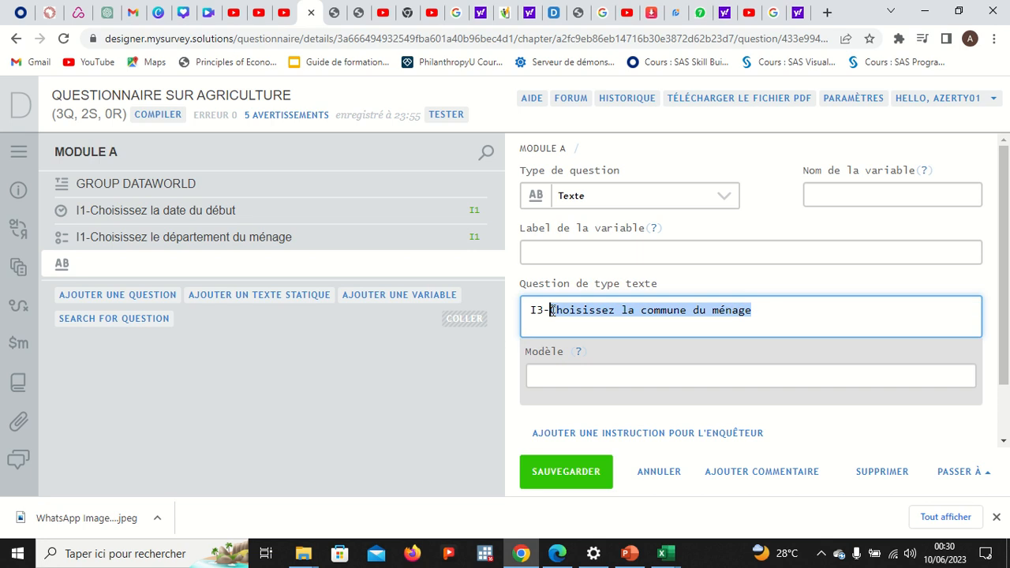
pyautogui.click(559, 254)
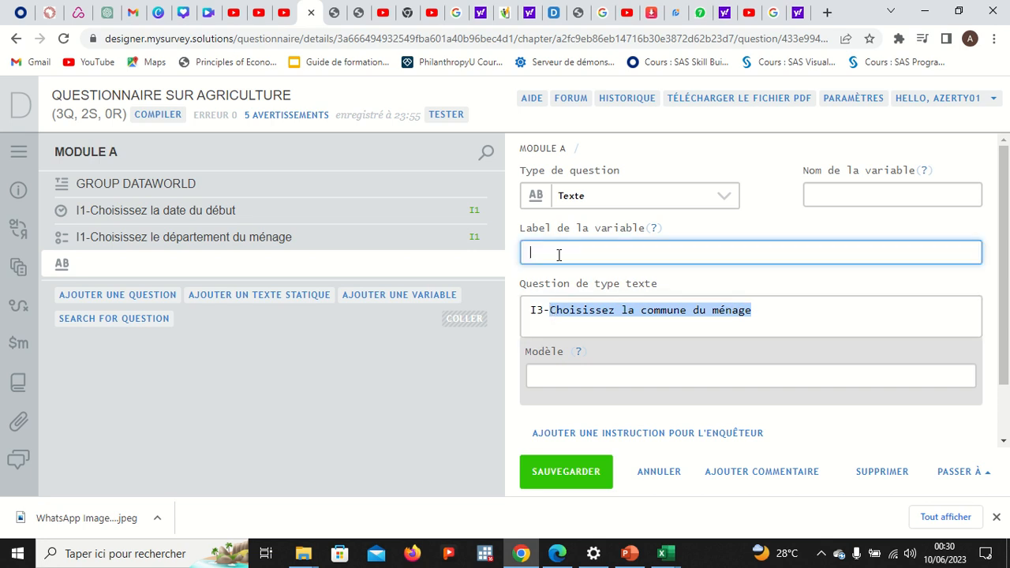
pyautogui.hotkey('ctrl', 'v')
pyautogui.click(828, 194)
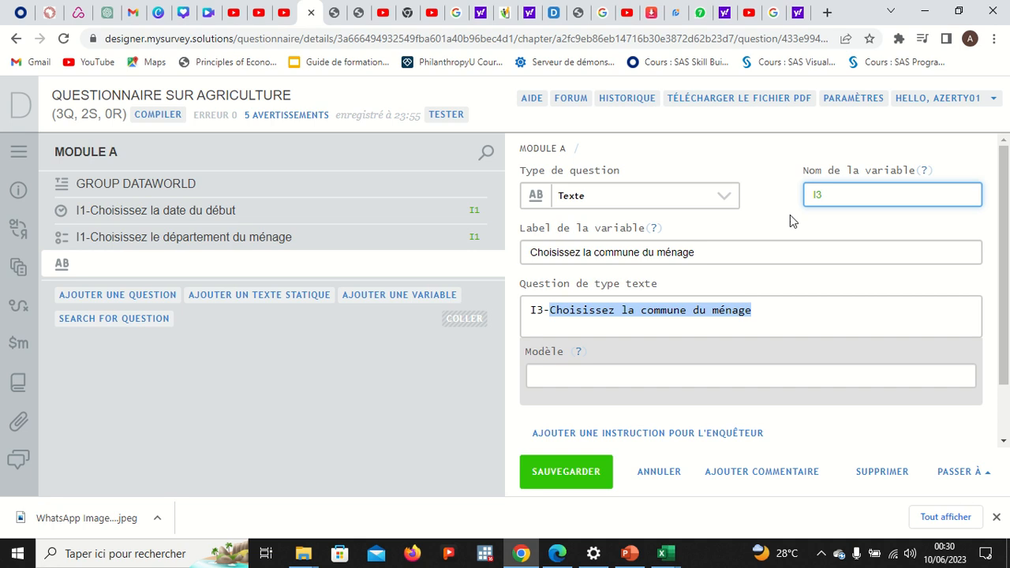
pyautogui.click(489, 370)
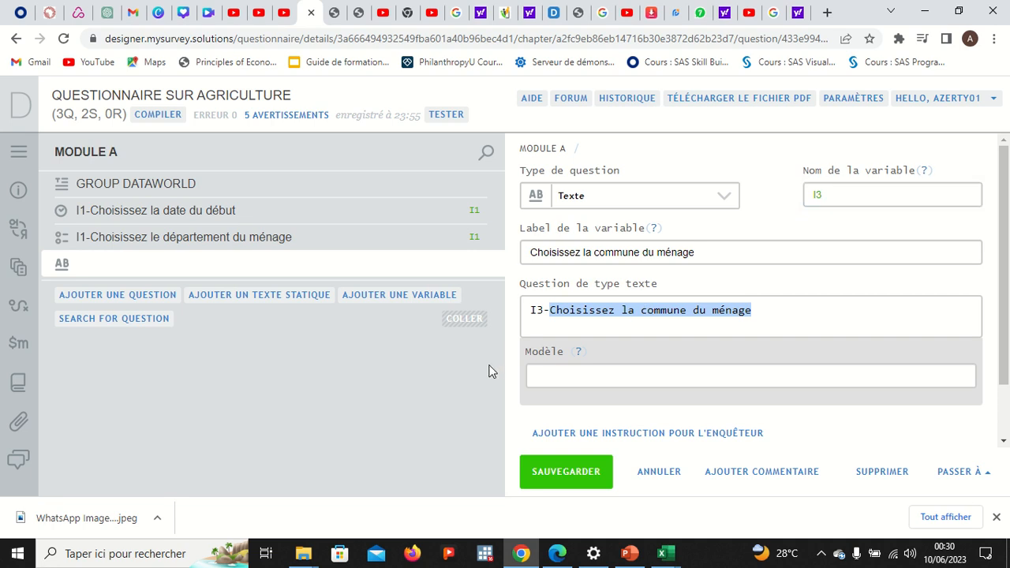
# - Change the commune question's type to Catégorielle: Réponse-unique
pyautogui.click(819, 314)
pyautogui.scroll(-1, 810, 316)
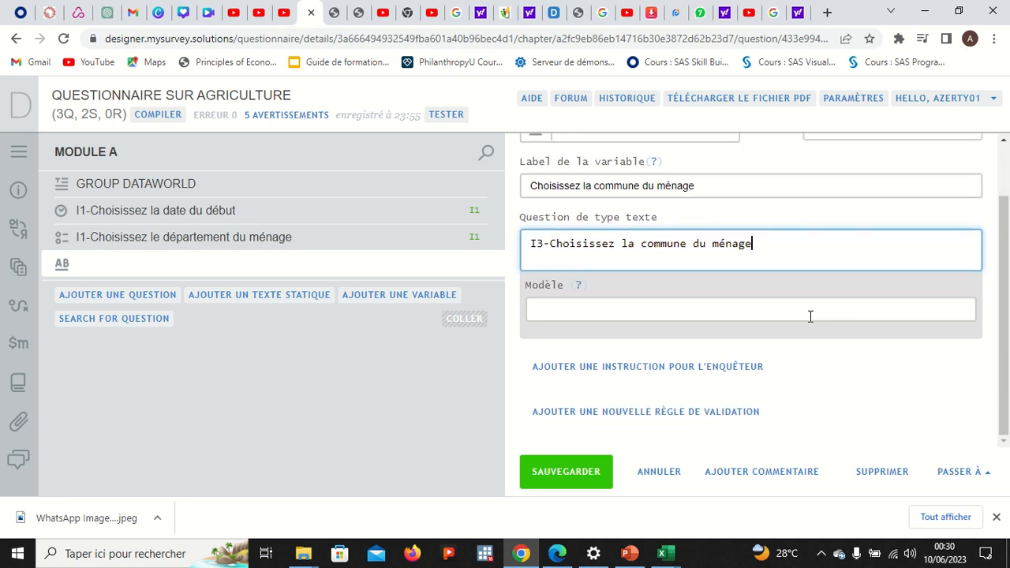
pyautogui.scroll(1, 730, 217)
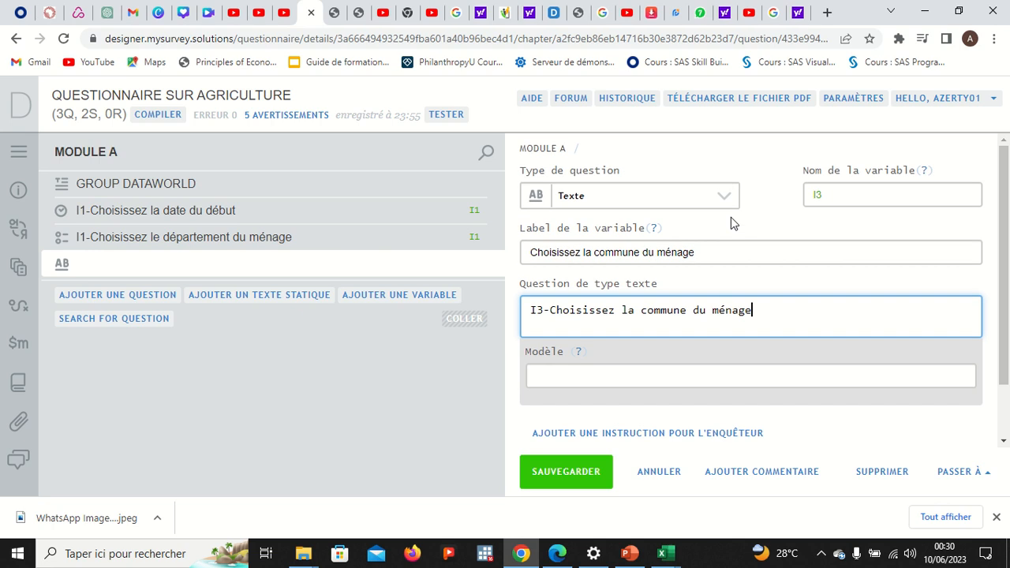
pyautogui.click(613, 202)
pyautogui.click(622, 227)
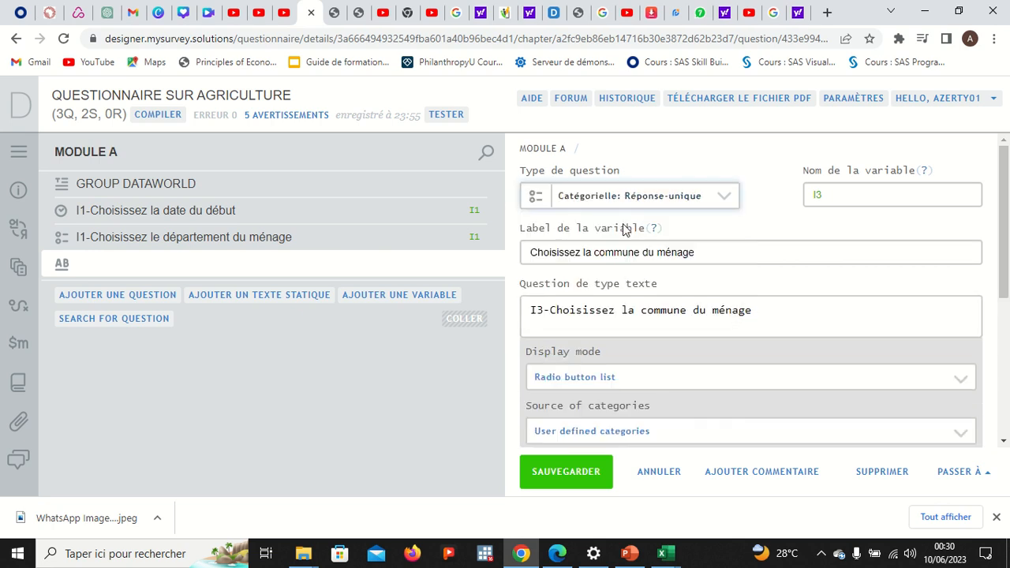
# - Set the commune question's display mode to Cascading combo box with "I1-Choisissez le département du ménage" as its parent question
pyautogui.scroll(-2, 734, 376)
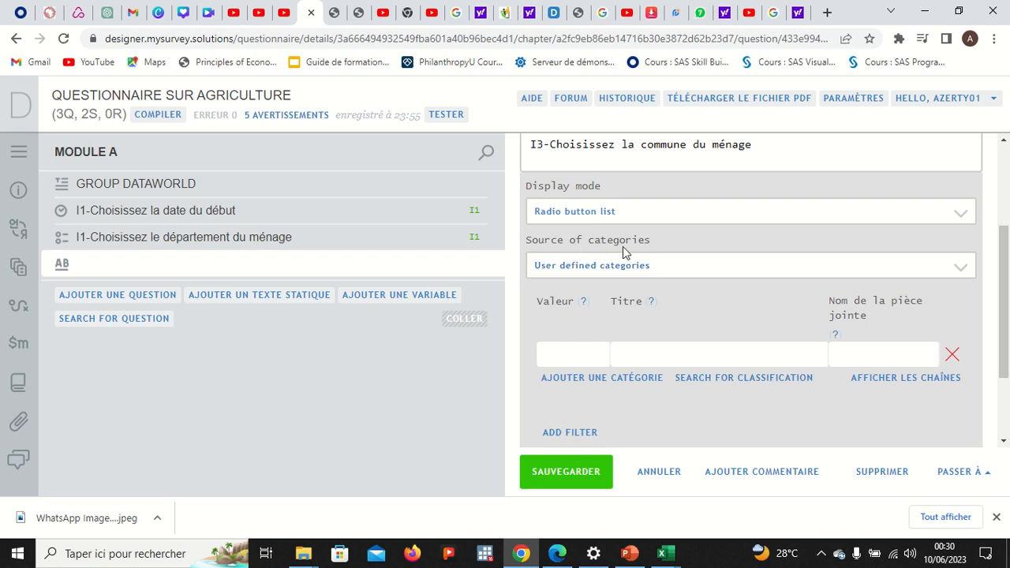
pyautogui.click(785, 275)
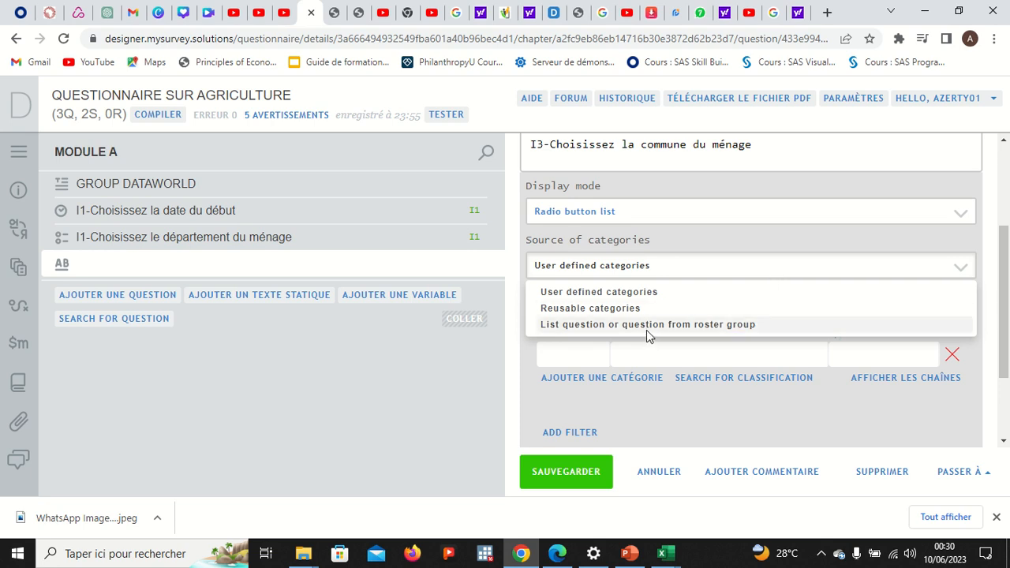
pyautogui.click(761, 270)
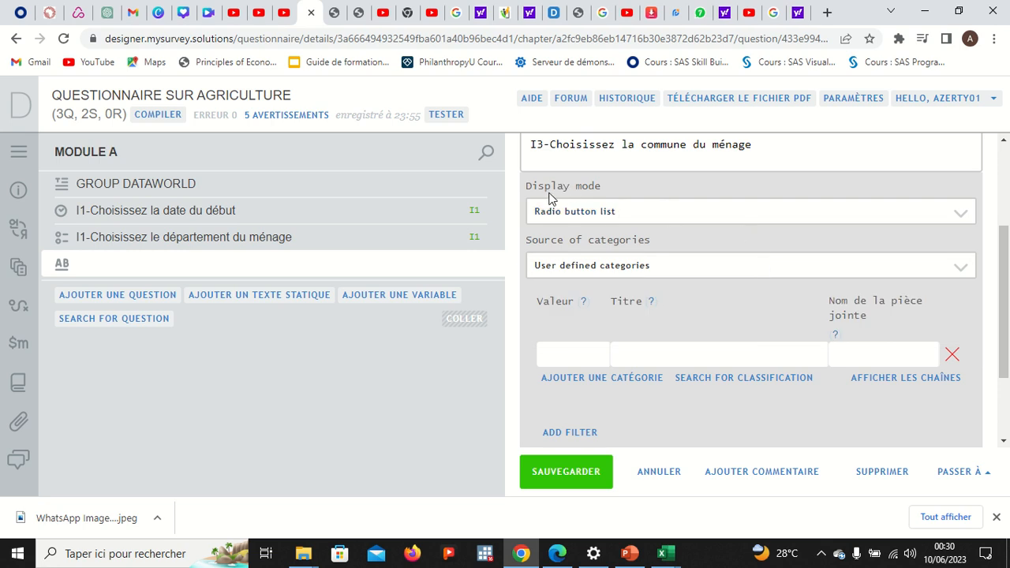
pyautogui.click(688, 214)
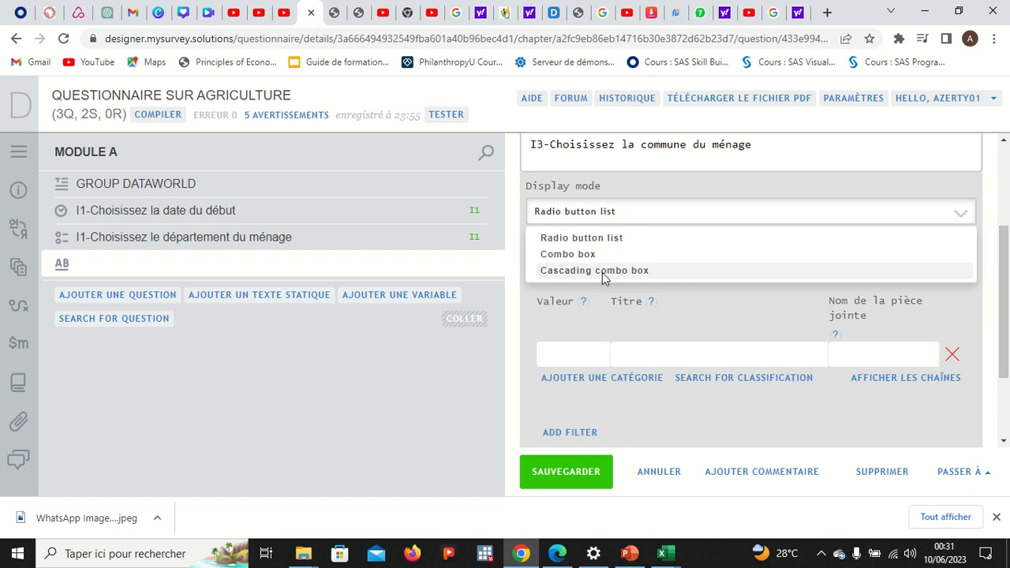
pyautogui.click(603, 273)
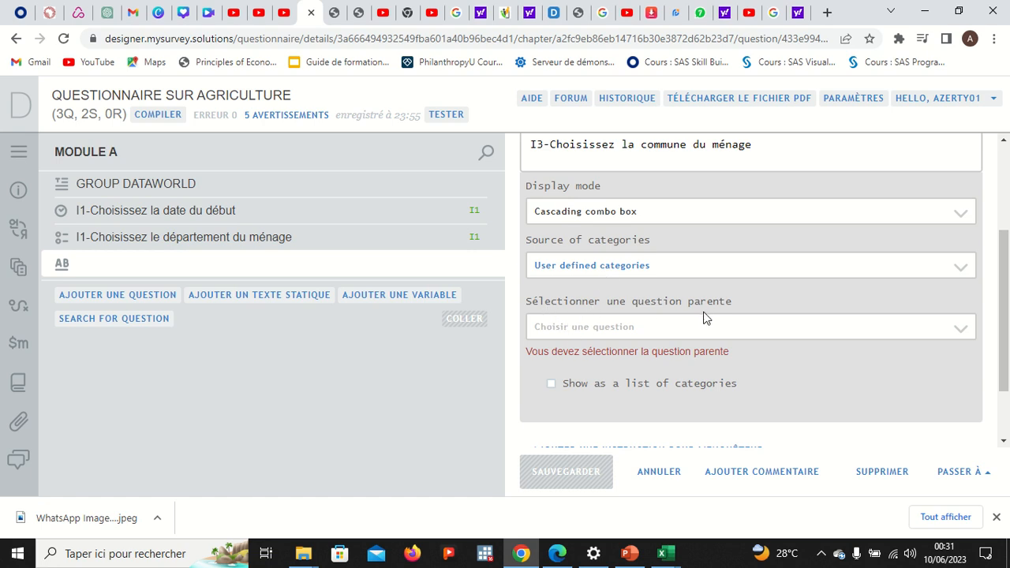
pyautogui.click(677, 327)
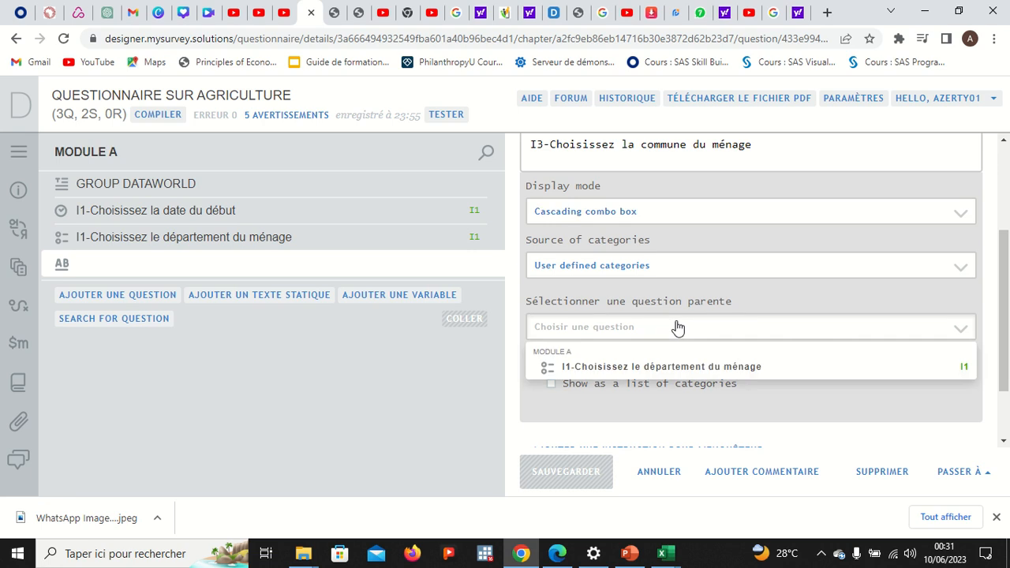
pyautogui.click(672, 372)
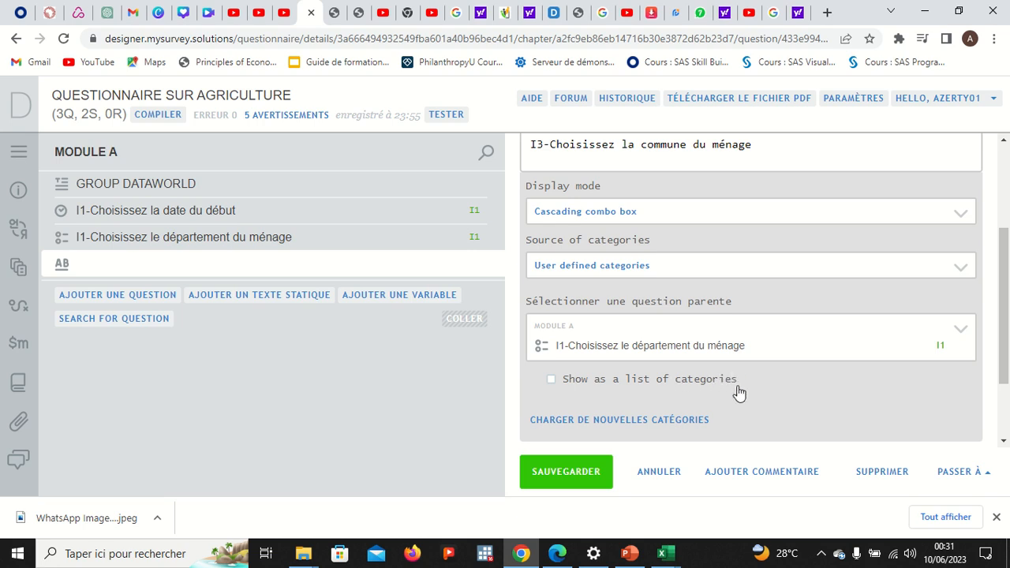
pyautogui.scroll(-3, 612, 282)
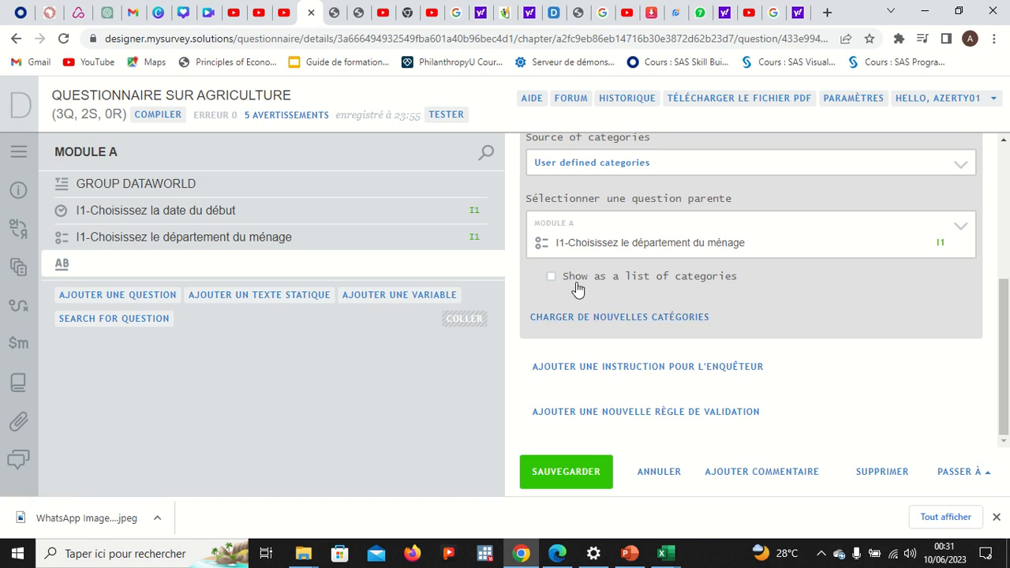
pyautogui.scroll(3, 660, 284)
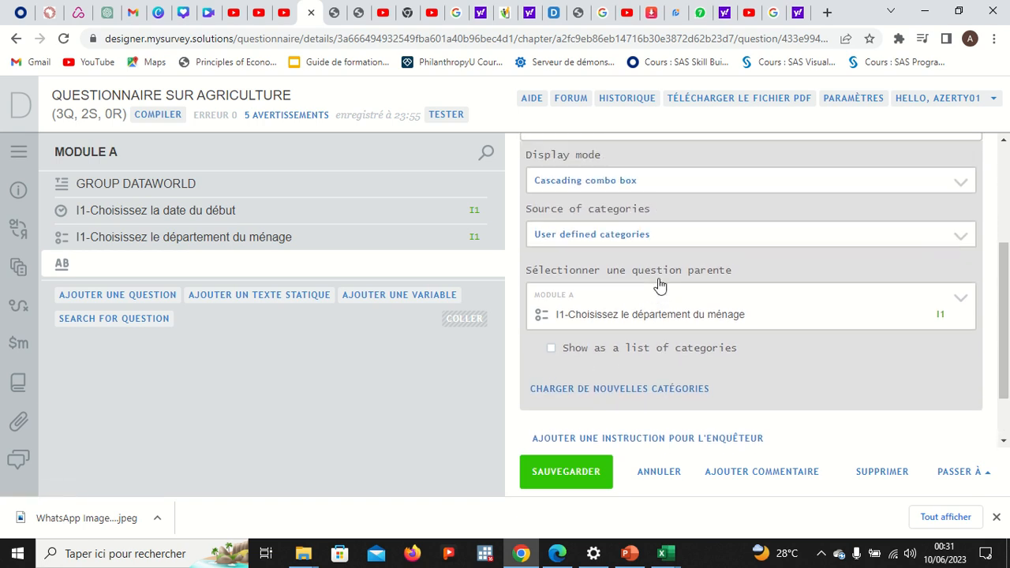
pyautogui.scroll(3, 660, 284)
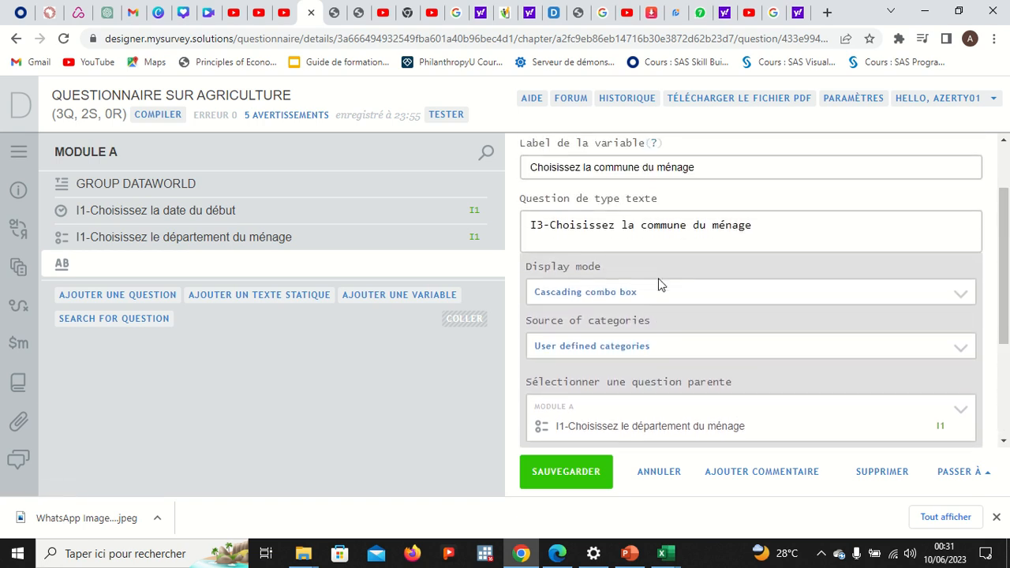
pyautogui.scroll(-3, 659, 284)
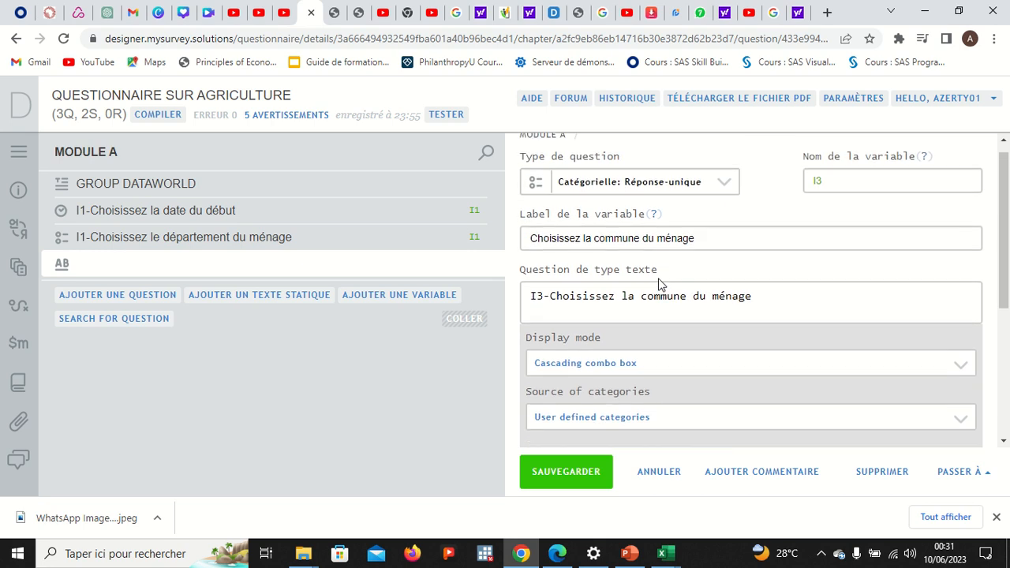
pyautogui.scroll(-2, 659, 284)
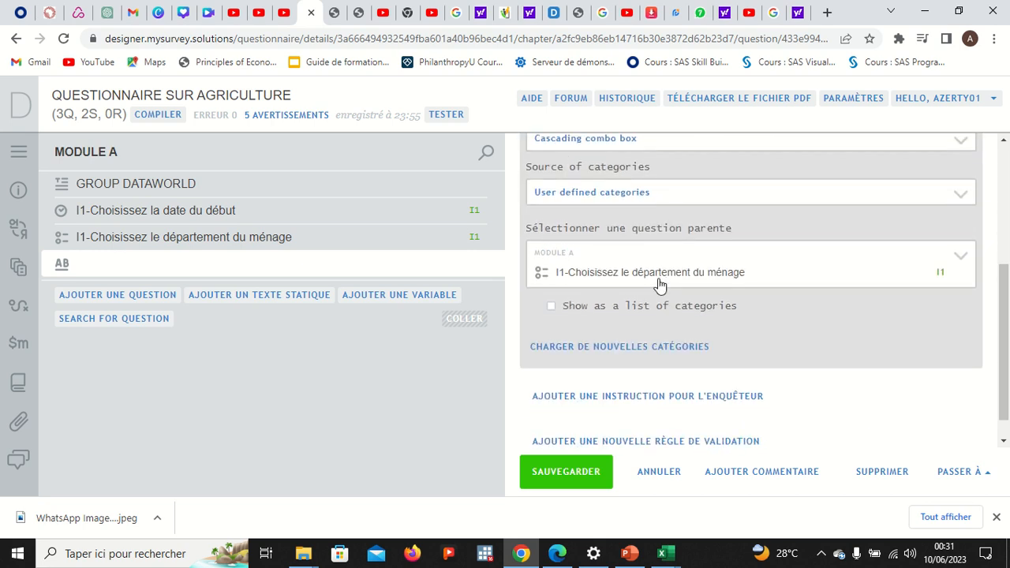
pyautogui.click(551, 308)
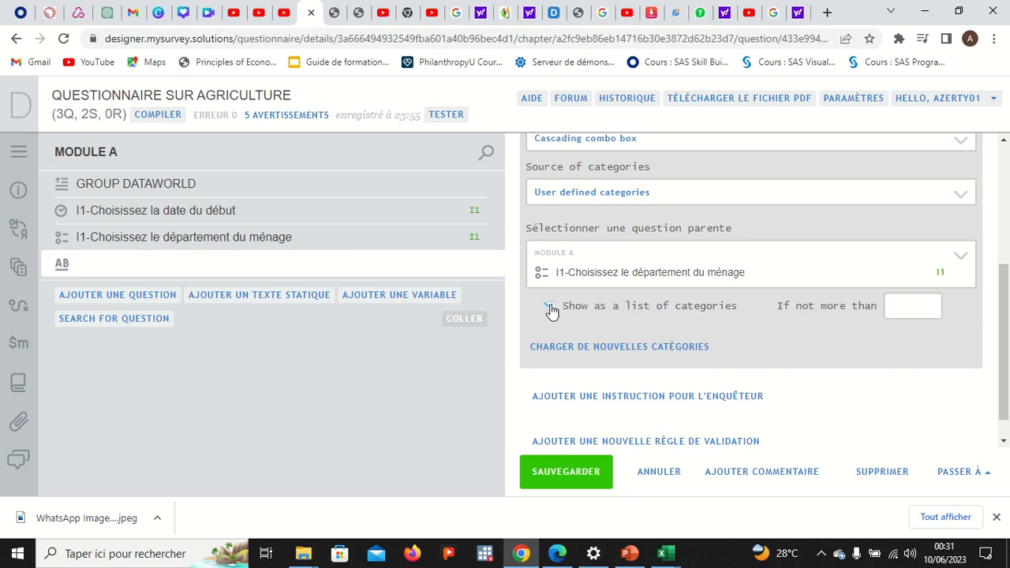
pyautogui.click(550, 309)
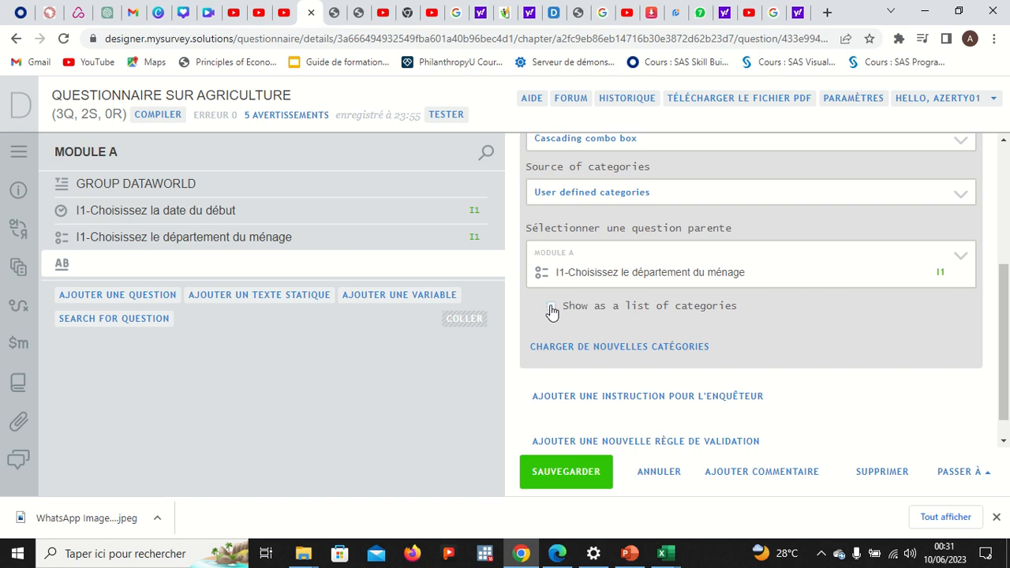
pyautogui.click(604, 350)
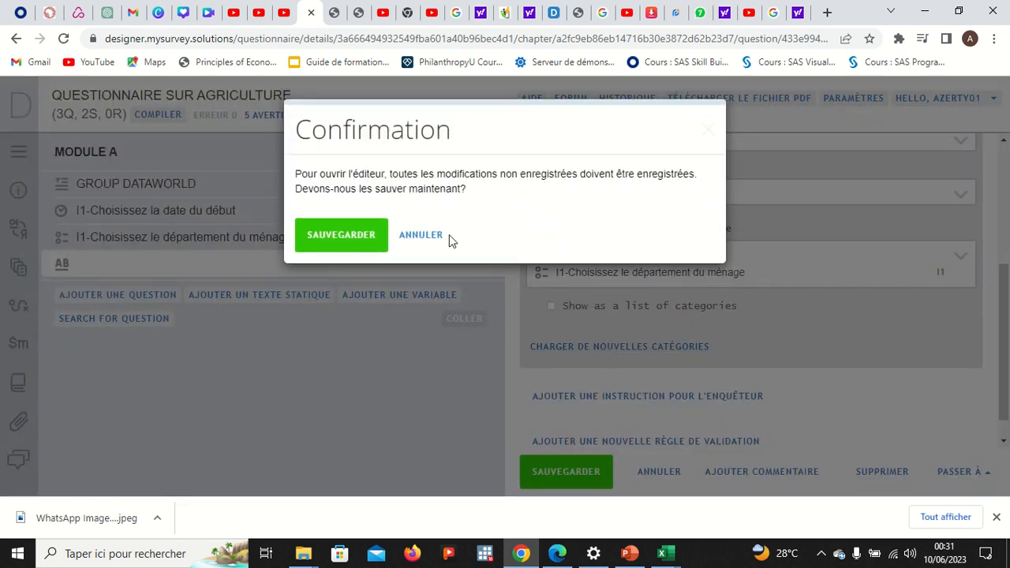
pyautogui.click(437, 240)
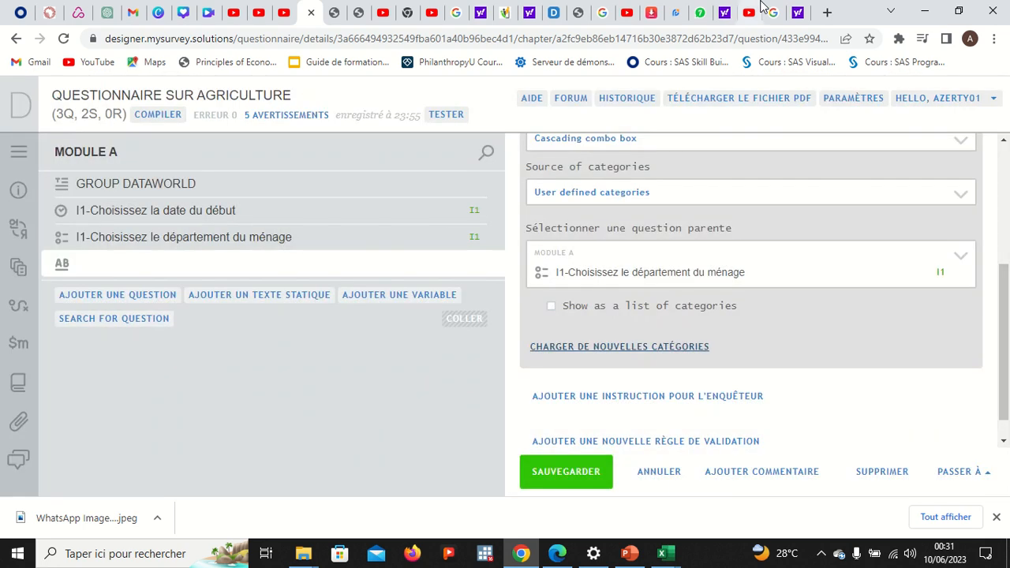
pyautogui.moveTo(596, 16)
pyautogui.click(383, 31)
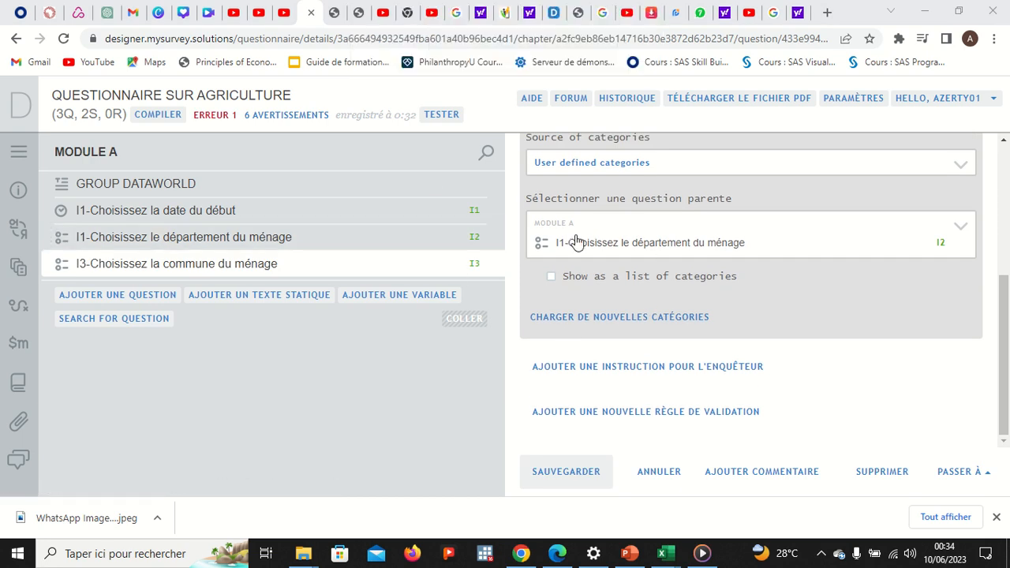
# - Reselect the department question as the parent question, save the commune question and open its cascading category editor
pyautogui.click(601, 250)
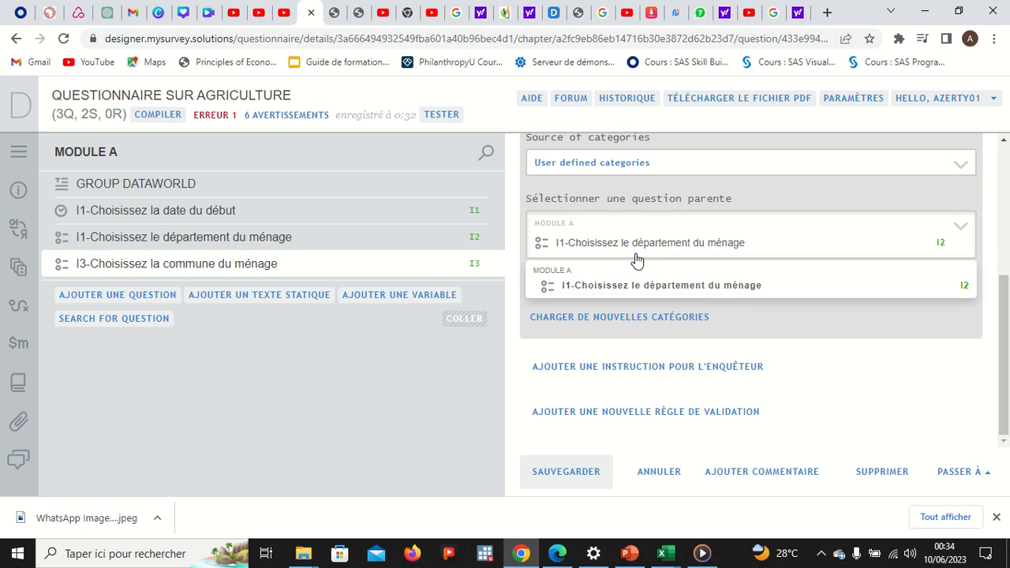
pyautogui.click(640, 287)
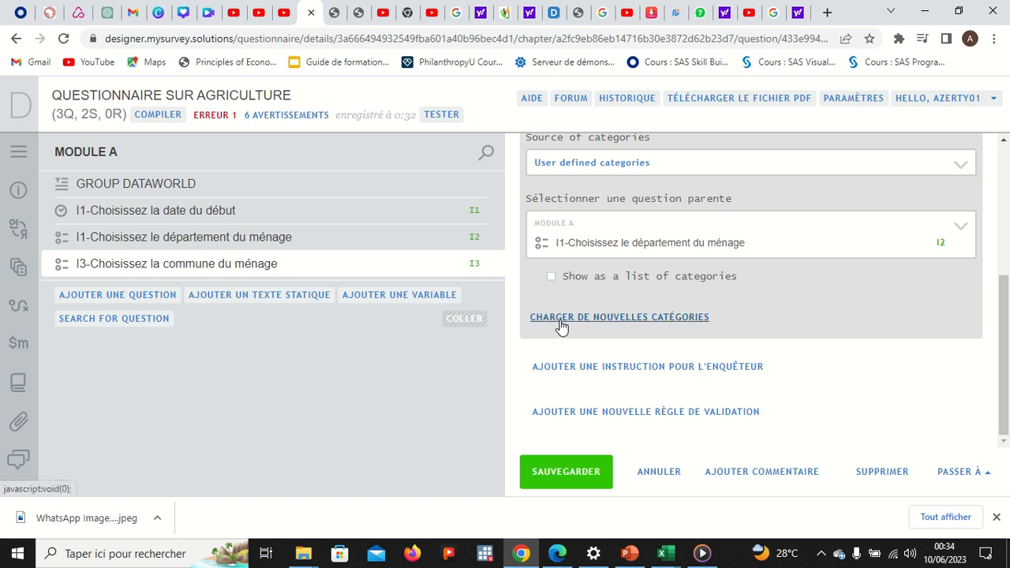
pyautogui.click(612, 320)
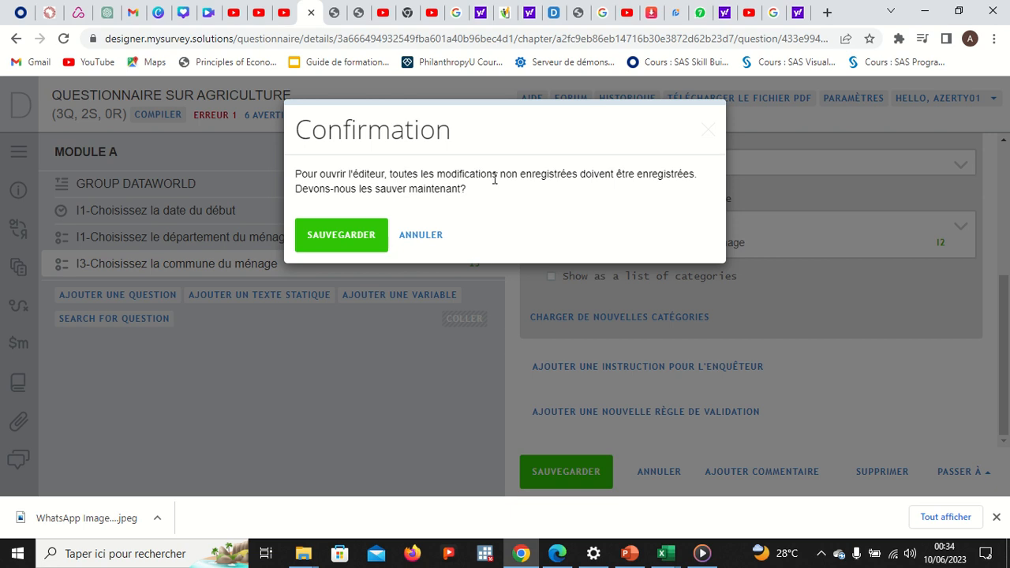
pyautogui.click(361, 239)
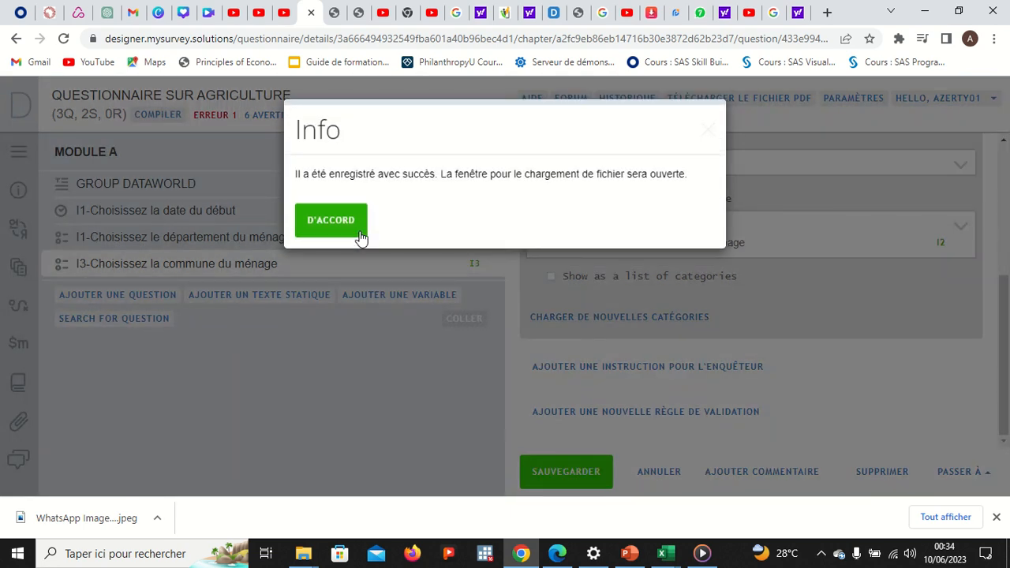
pyautogui.click(339, 223)
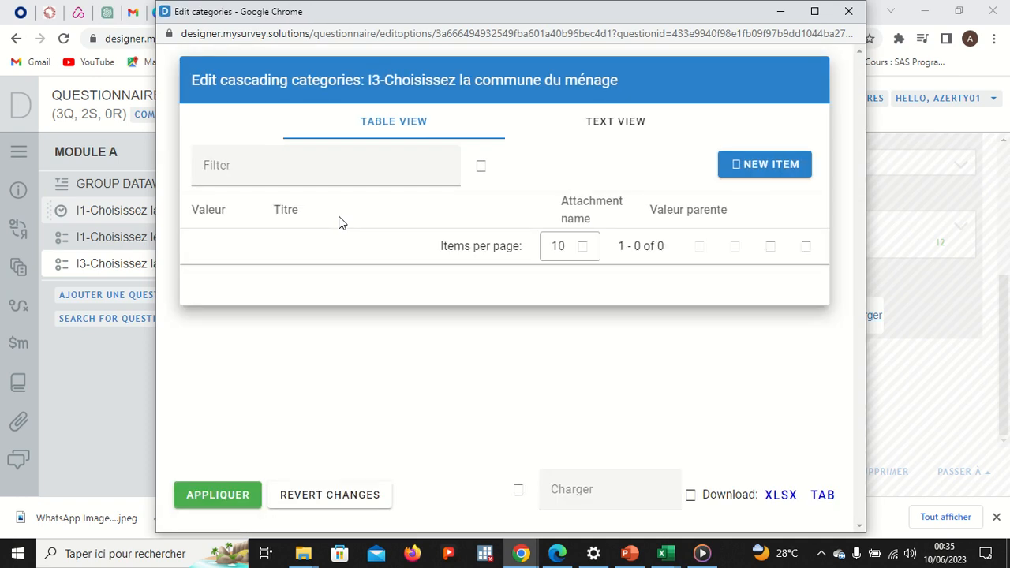
# - Examine the category editor's text view, table view, new-item form, filter and items-per-page options without adding anything
pyautogui.click(601, 124)
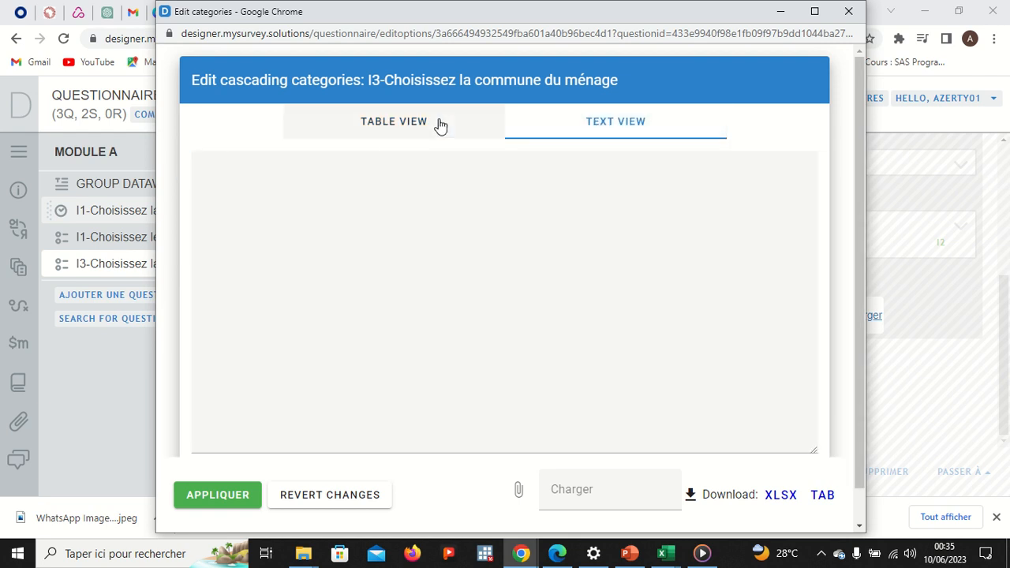
pyautogui.click(401, 125)
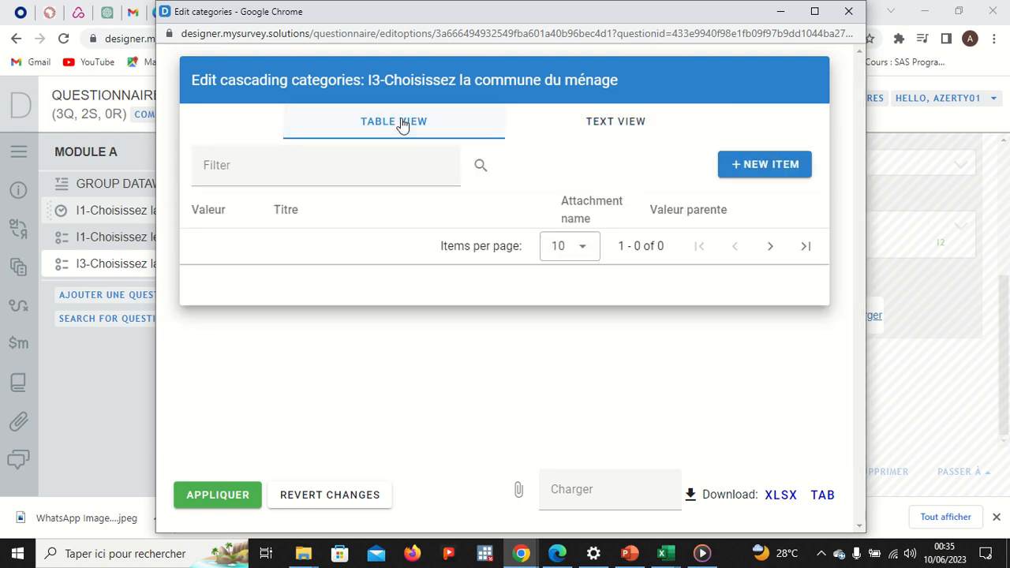
pyautogui.click(753, 167)
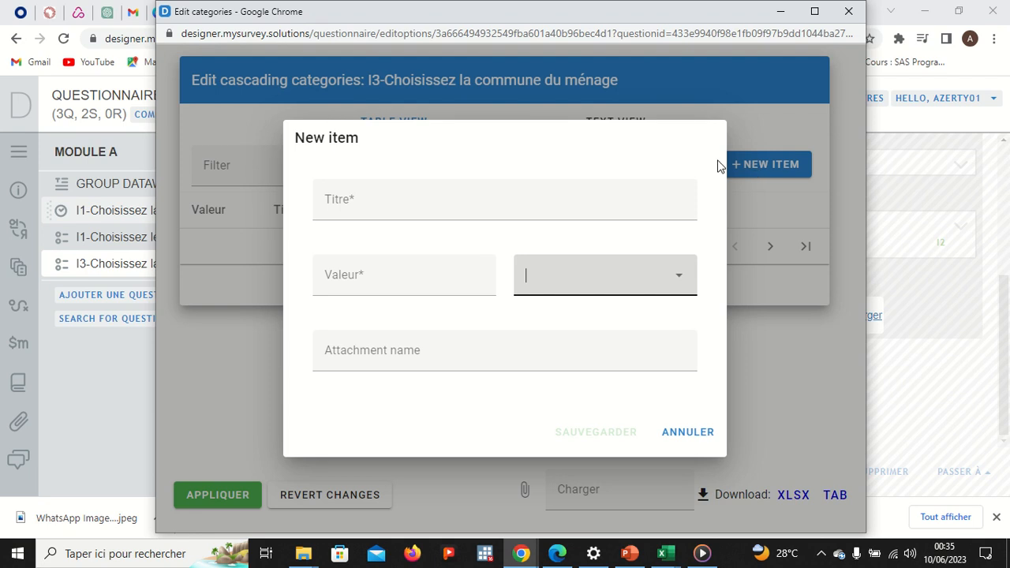
pyautogui.click(685, 433)
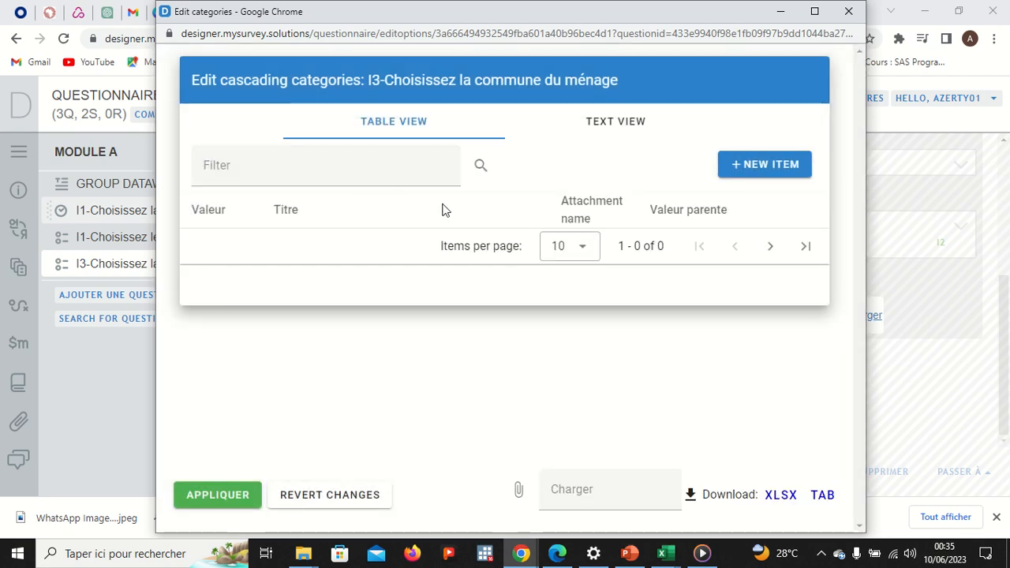
pyautogui.click(251, 166)
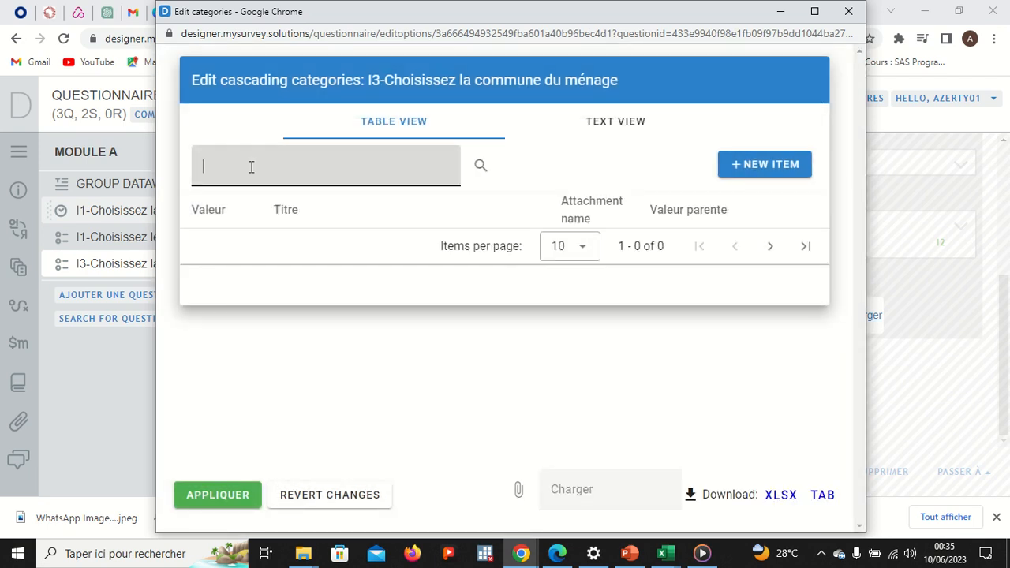
pyautogui.click(699, 214)
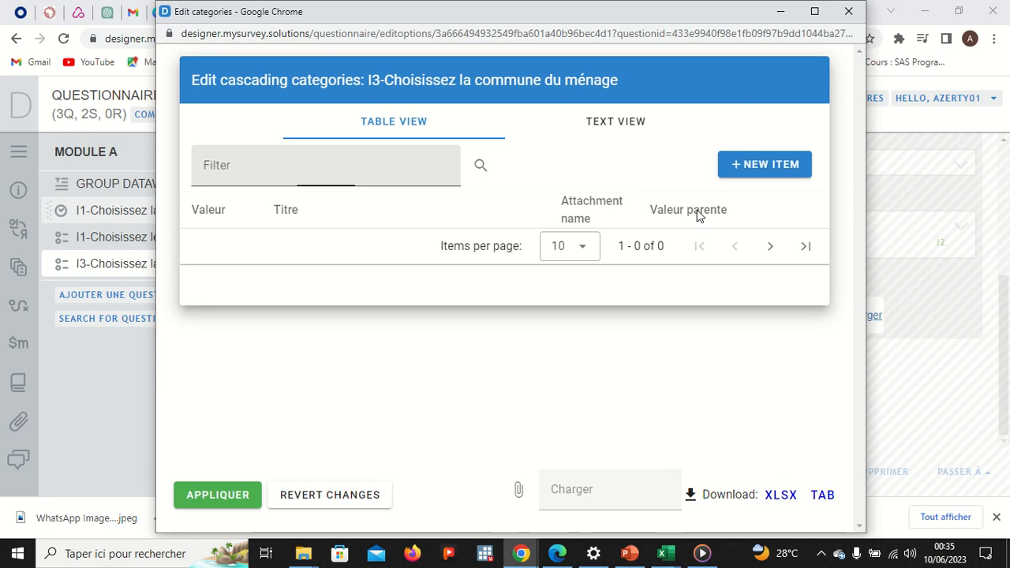
pyautogui.click(583, 248)
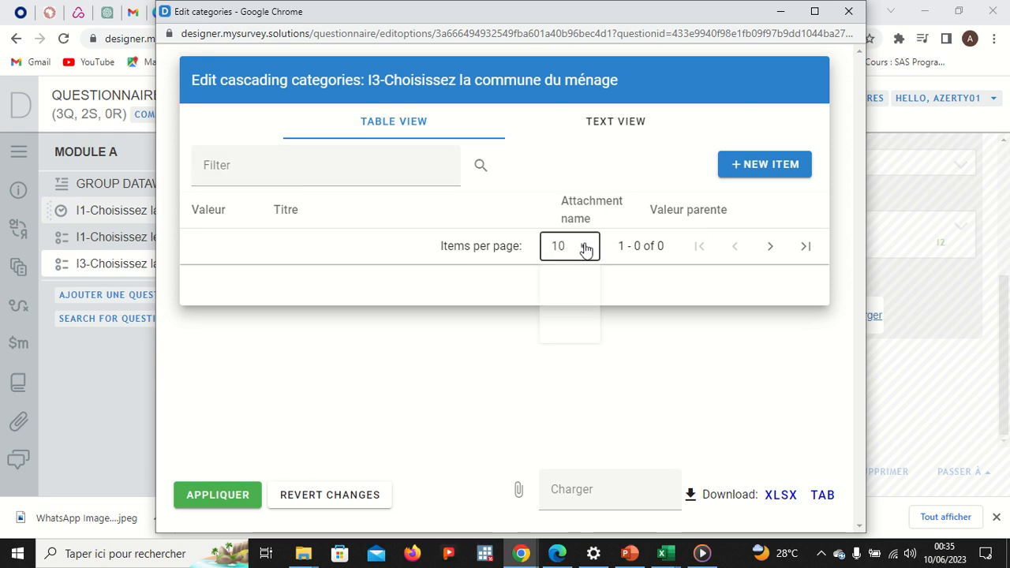
pyautogui.click(566, 166)
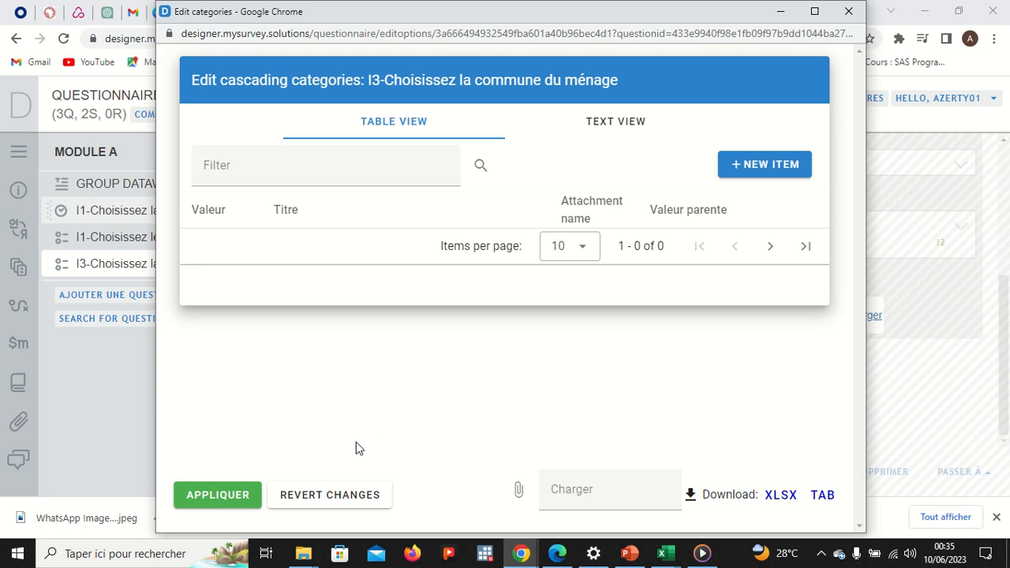
# - Try to load the CASCADE1 text file from Cours en ligne > CABINET FADEL > Formation Survey Solutions on drive E: as commune categories
pyautogui.click(631, 505)
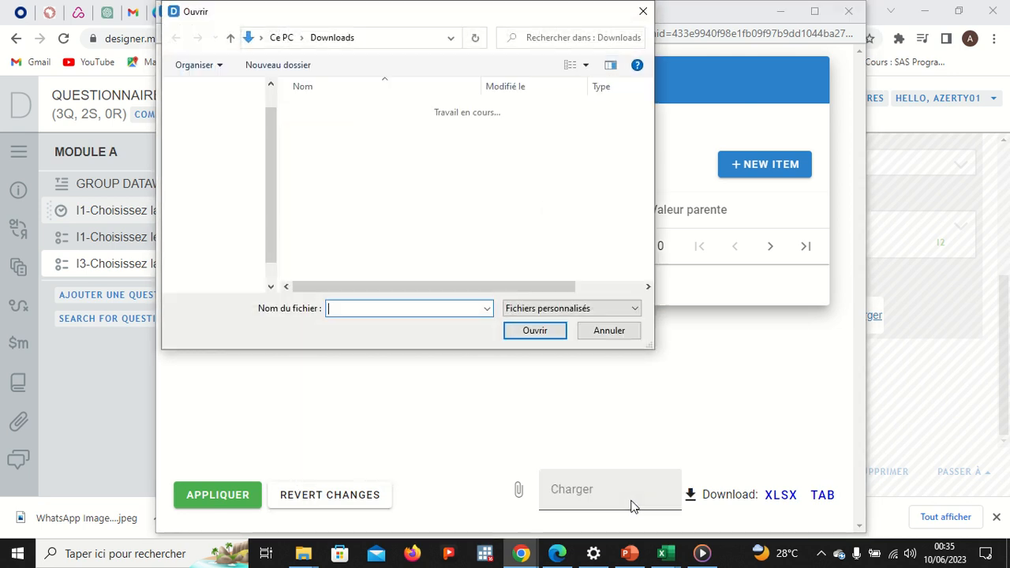
pyautogui.click(609, 332)
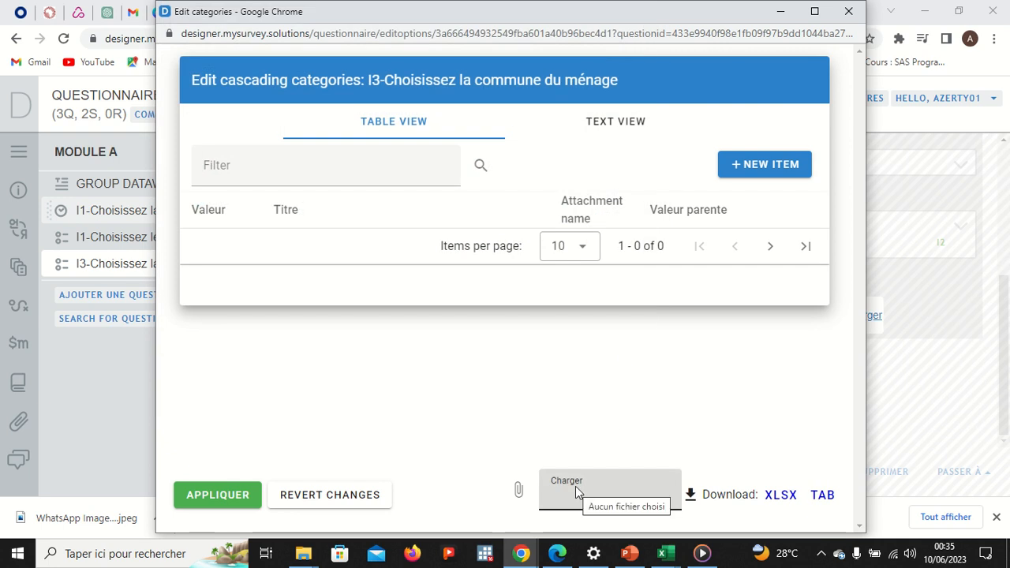
pyautogui.click(586, 489)
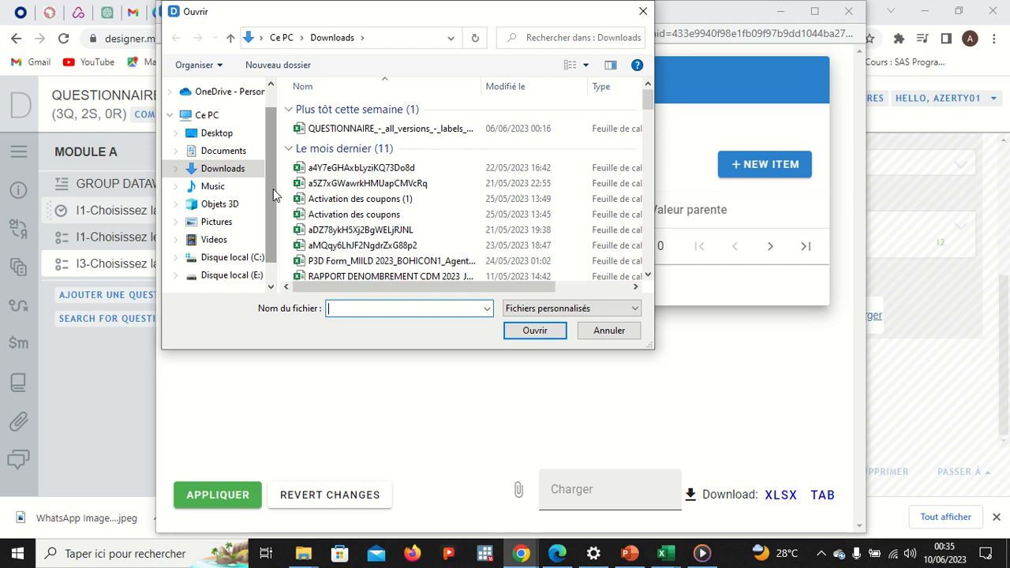
pyautogui.scroll(-1, 273, 188)
pyautogui.click(260, 251)
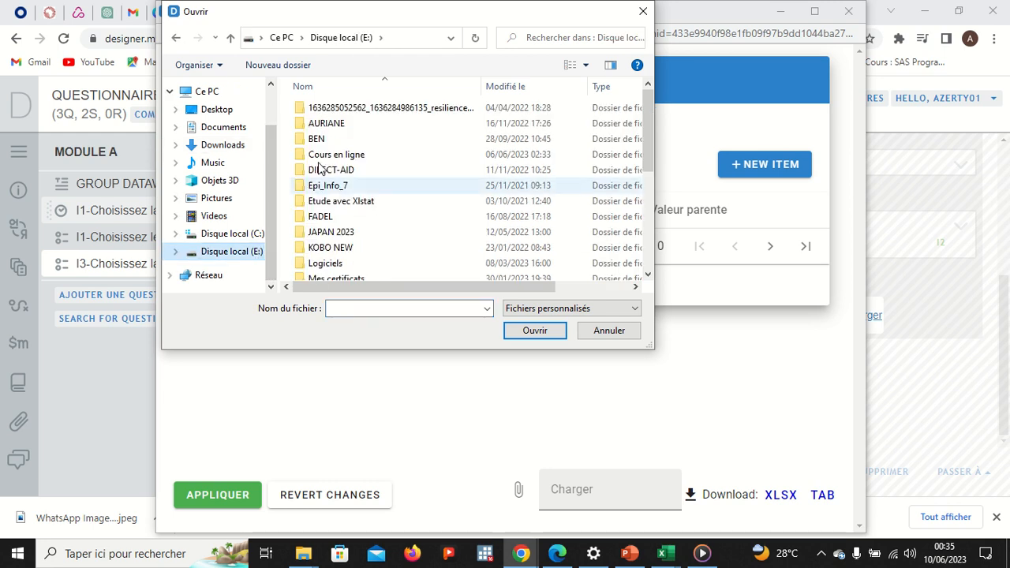
pyautogui.doubleClick(366, 157)
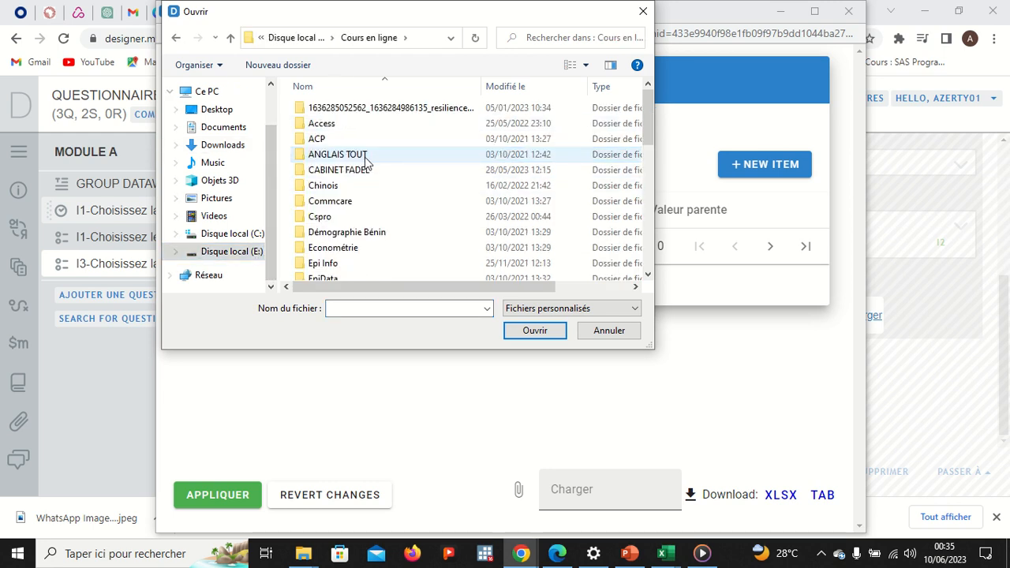
pyautogui.doubleClick(380, 169)
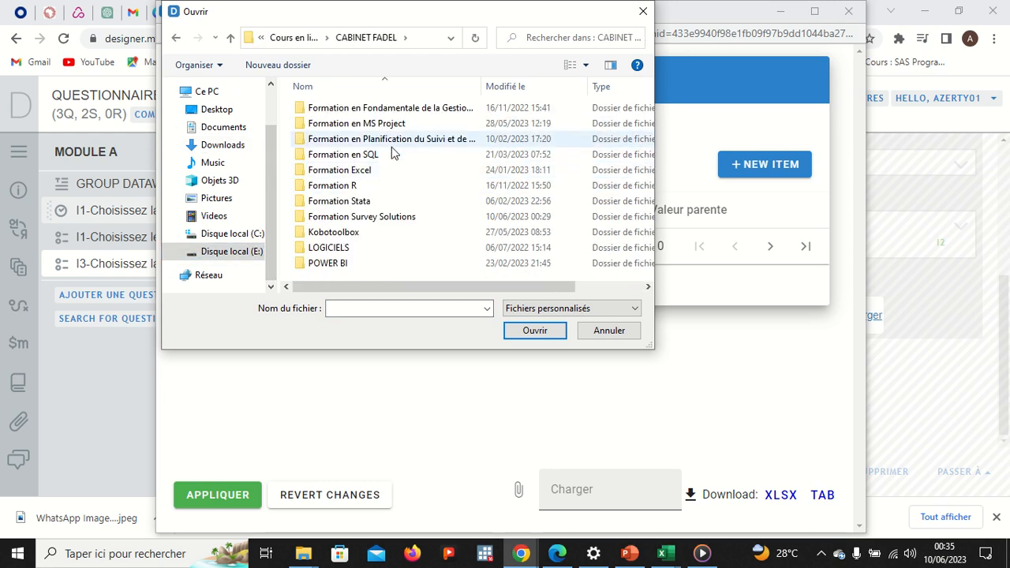
pyautogui.click(400, 220)
pyautogui.doubleClick(400, 221)
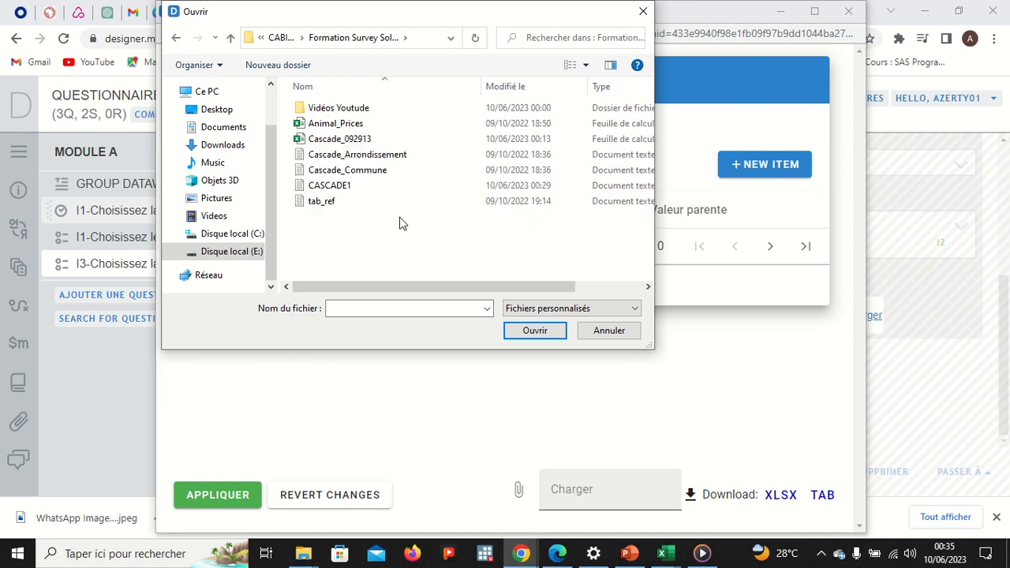
pyautogui.click(349, 185)
pyautogui.doubleClick(349, 185)
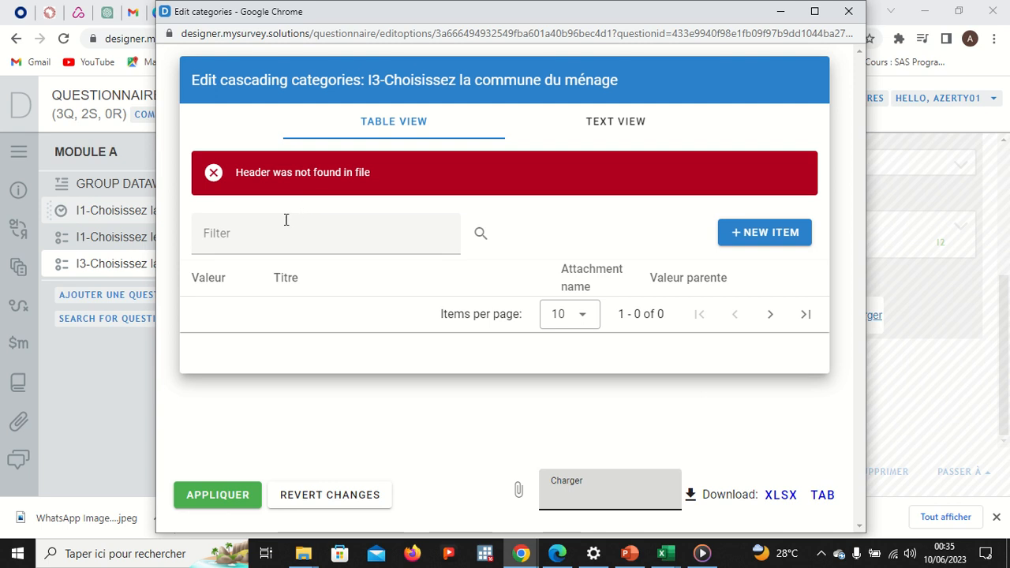
pyautogui.moveTo(442, 12)
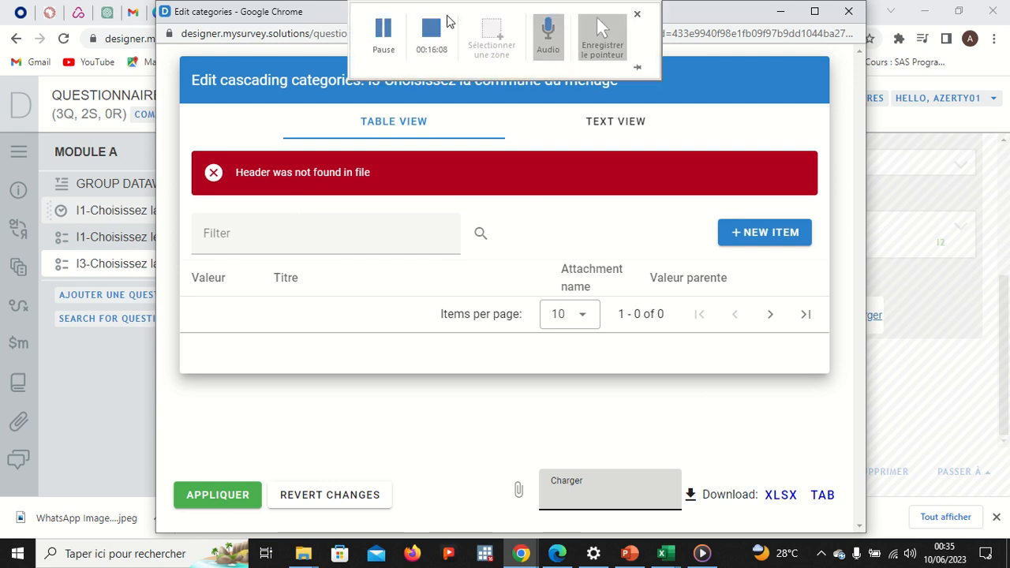
pyautogui.click(383, 43)
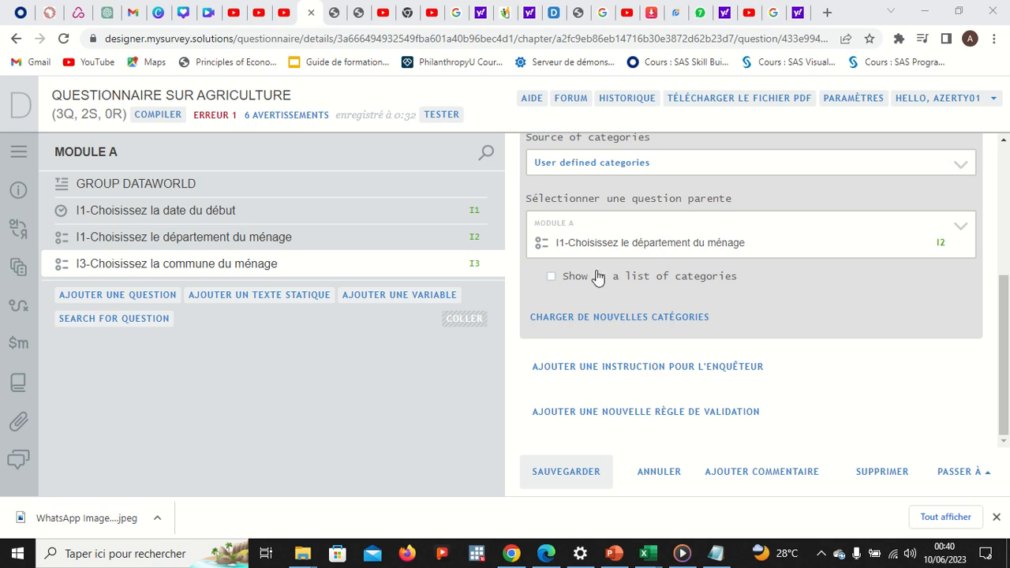
# - Reopen the commune question's category editor and try to load the modified CASCADE1 text file again
pyautogui.click(637, 320)
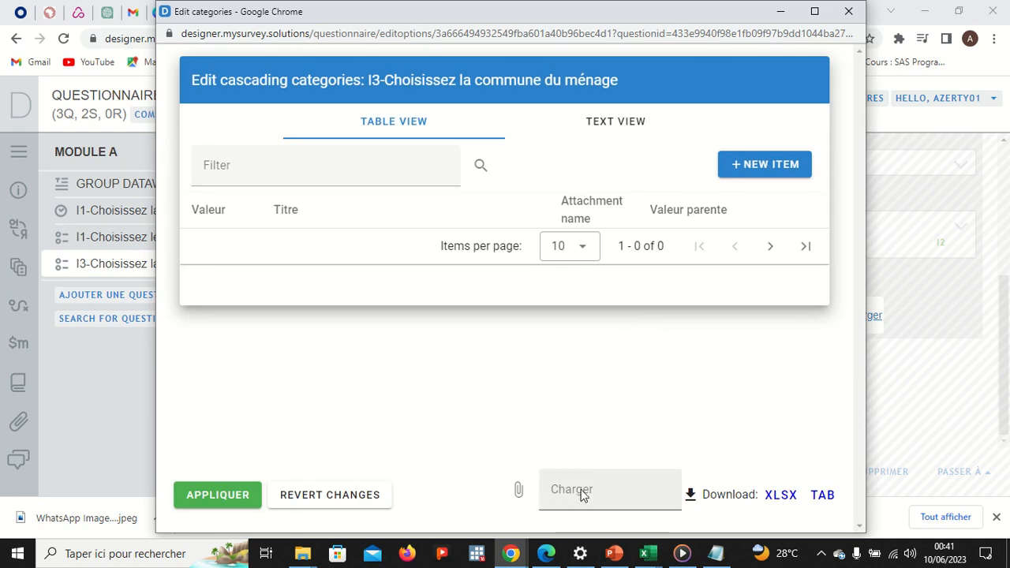
pyautogui.click(580, 490)
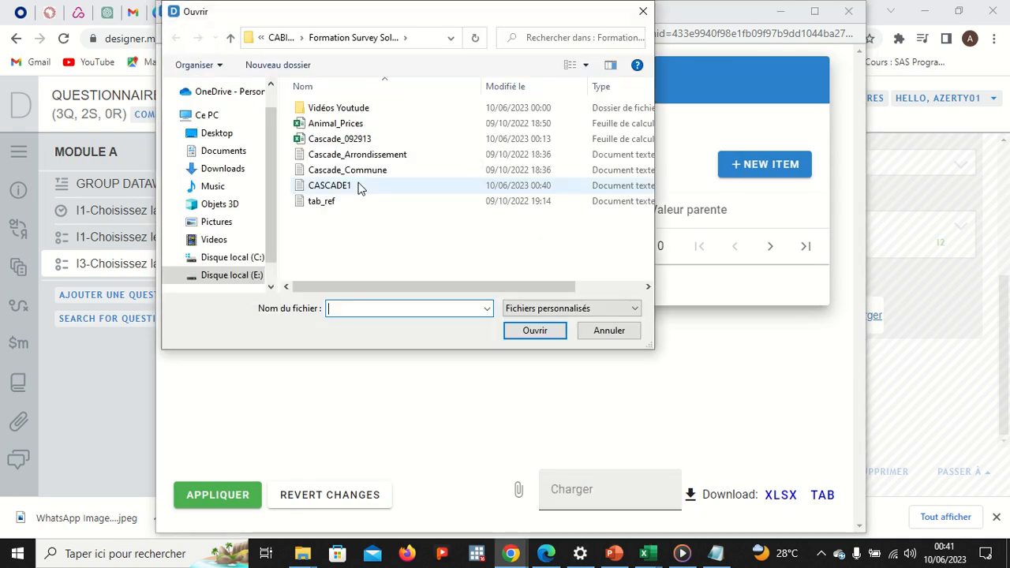
pyautogui.doubleClick(345, 189)
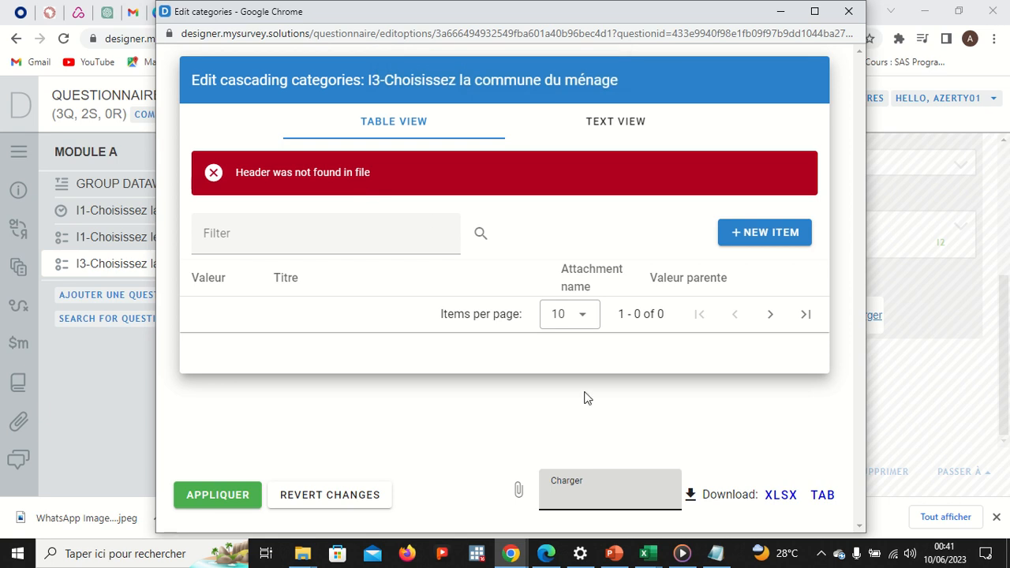
# - Switch to the CASCADE1 workbook in Excel and insert an empty row above the first commune, Banikoara
pyautogui.click(645, 552)
pyautogui.click(683, 489)
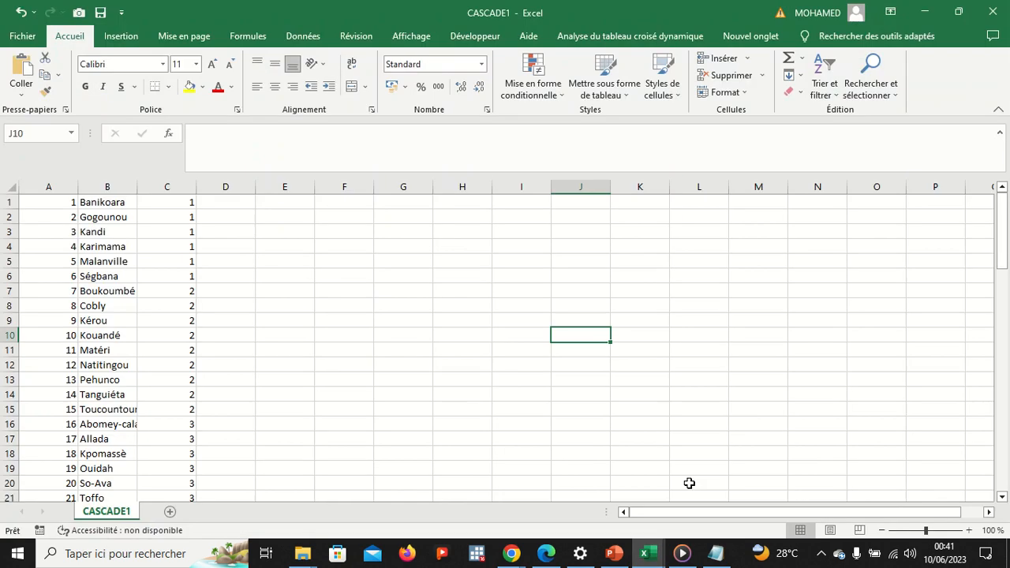
pyautogui.click(9, 201)
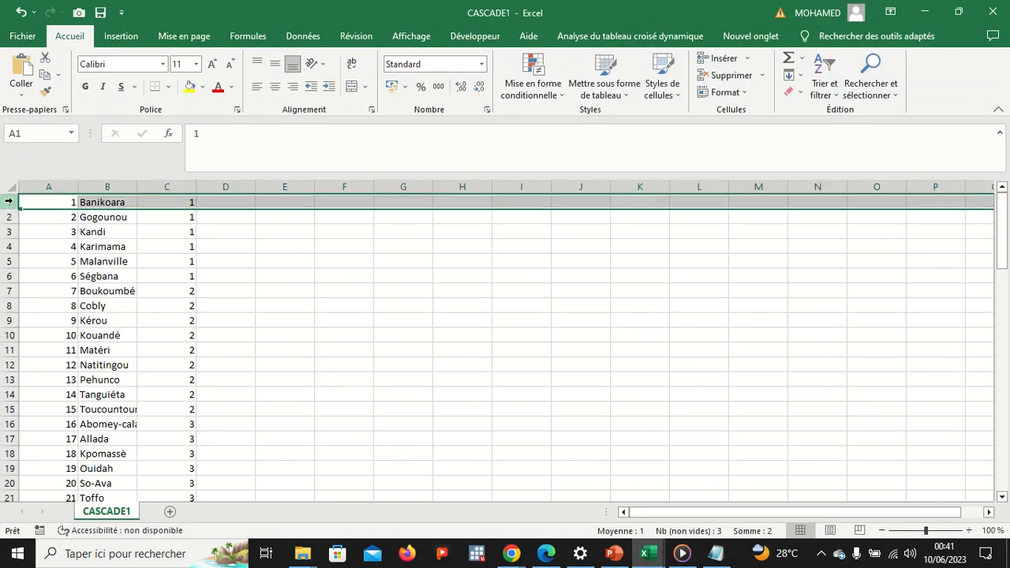
pyautogui.click(717, 61)
# - Enter the column headers value, title and parentvalue in cells A1, B1 and C1
pyautogui.click(42, 202)
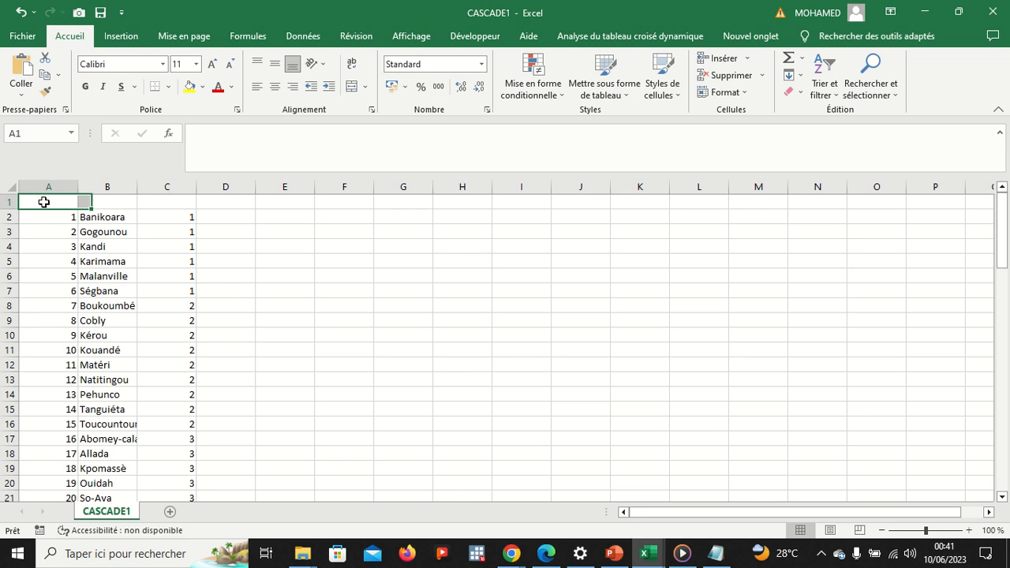
pyautogui.write('val')
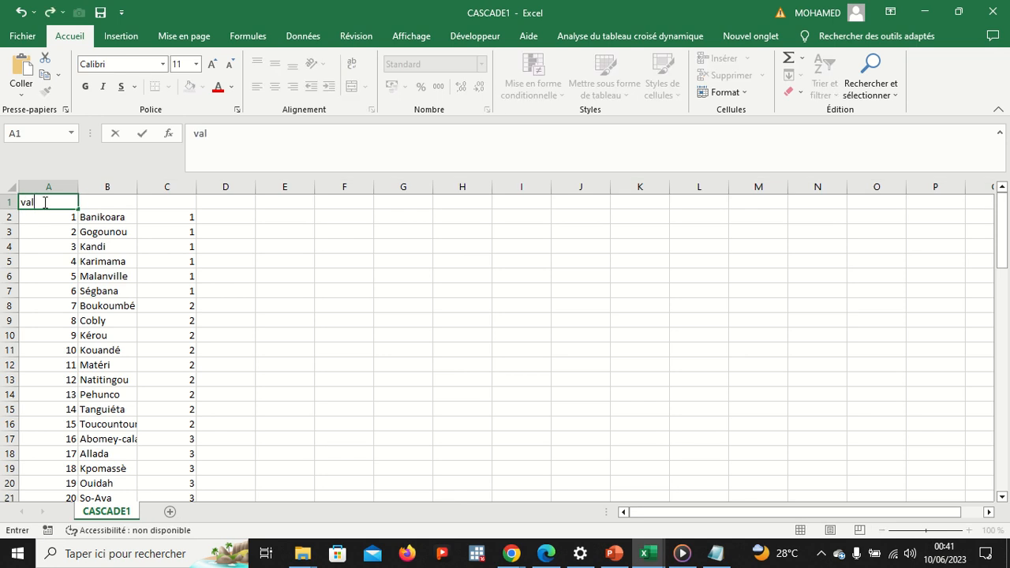
pyautogui.write('ue')
pyautogui.click(99, 202)
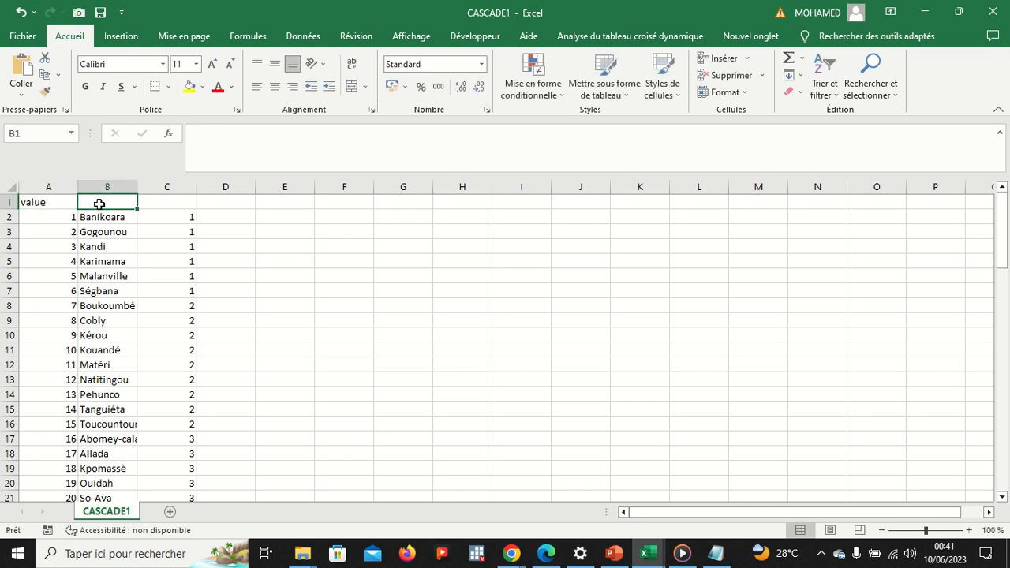
pyautogui.write('titl')
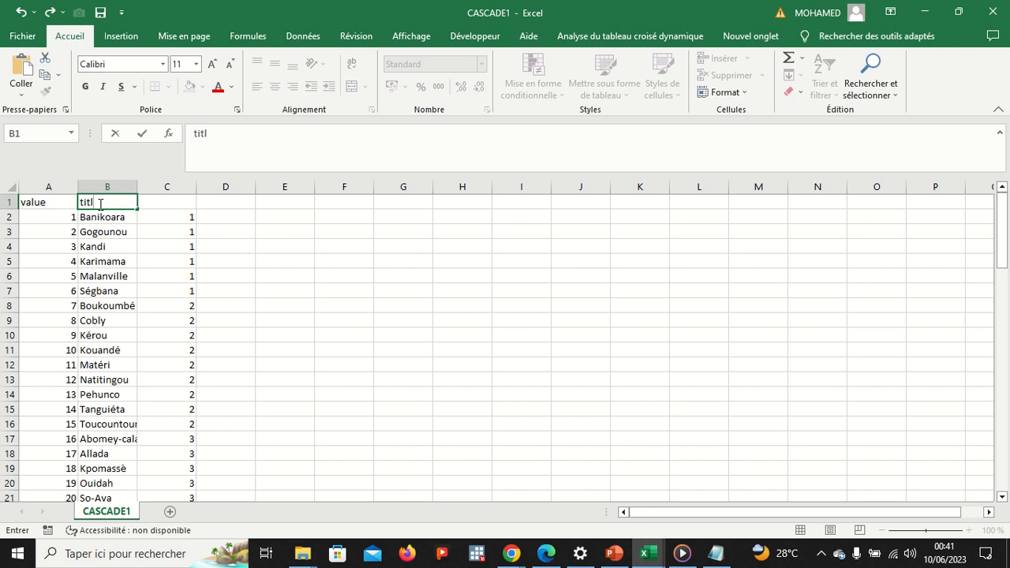
pyautogui.write('ze')
pyautogui.click(154, 204)
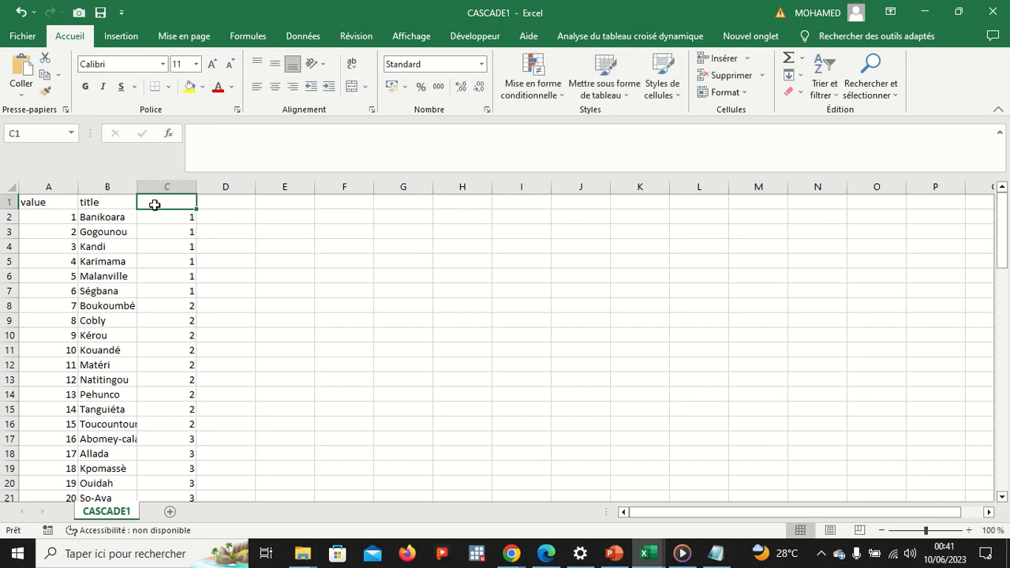
pyautogui.write('pare')
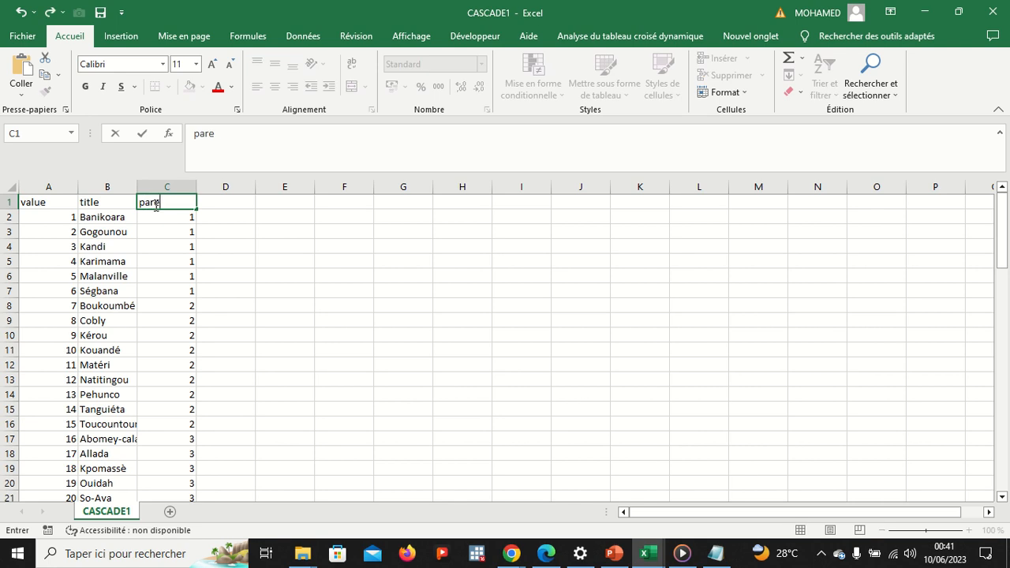
pyautogui.write('ntvalue')
pyautogui.click(266, 259)
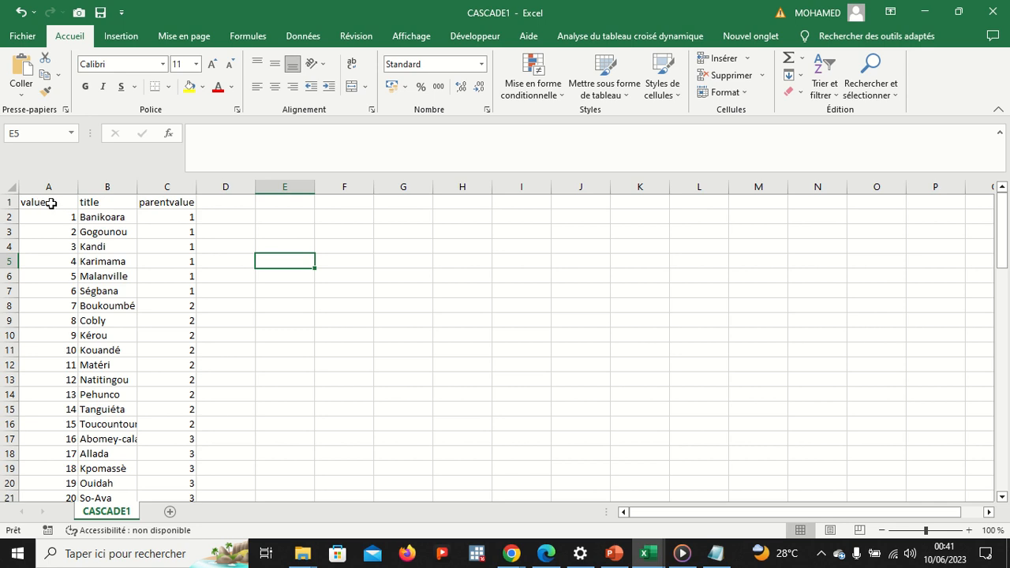
# - Save CASCADE1 as tab-delimited text in the Formation Survey Solutions folder, overwriting the existing file and keeping that format
pyautogui.click(276, 288)
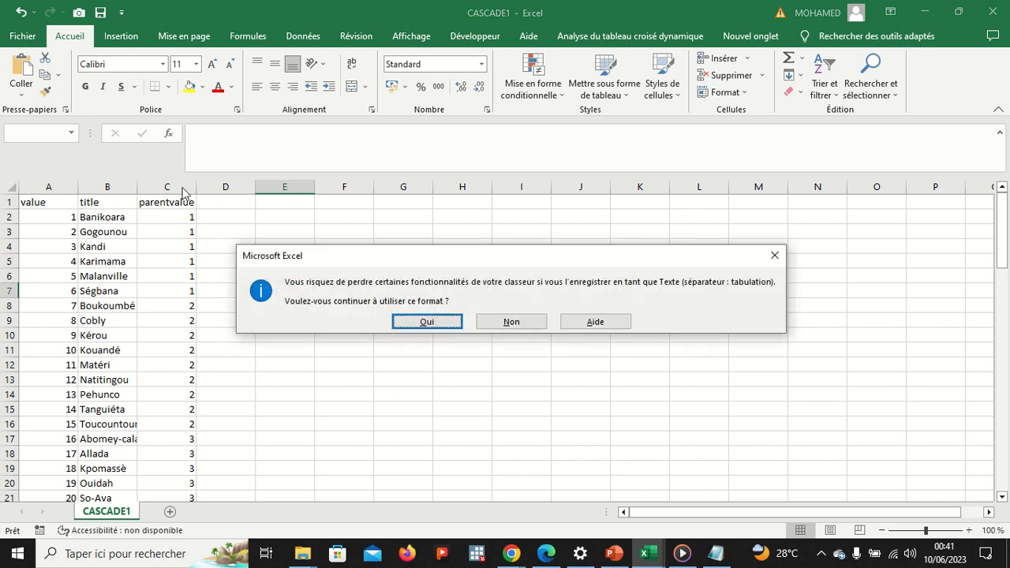
pyautogui.click(414, 320)
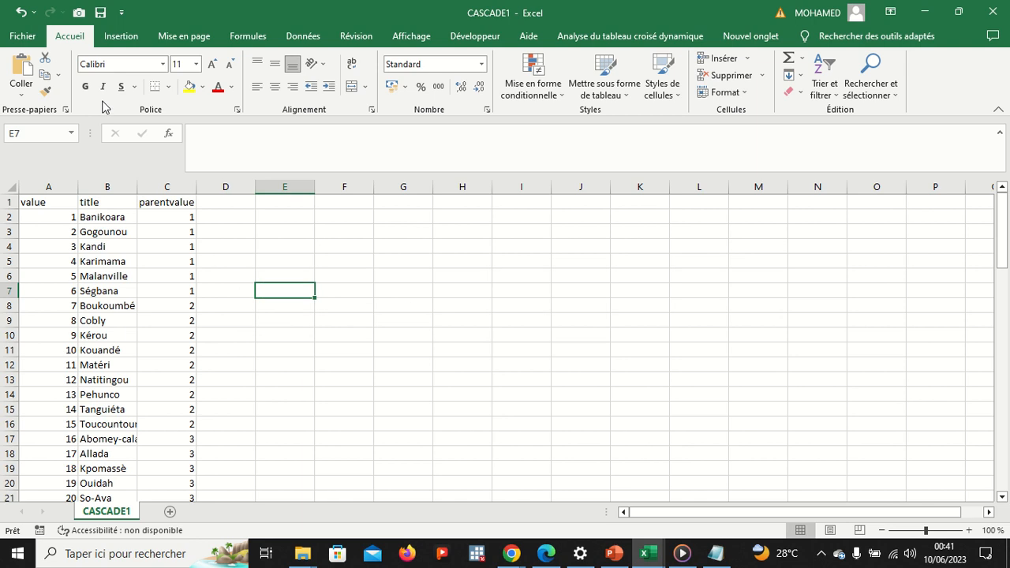
pyautogui.click(16, 36)
pyautogui.click(97, 239)
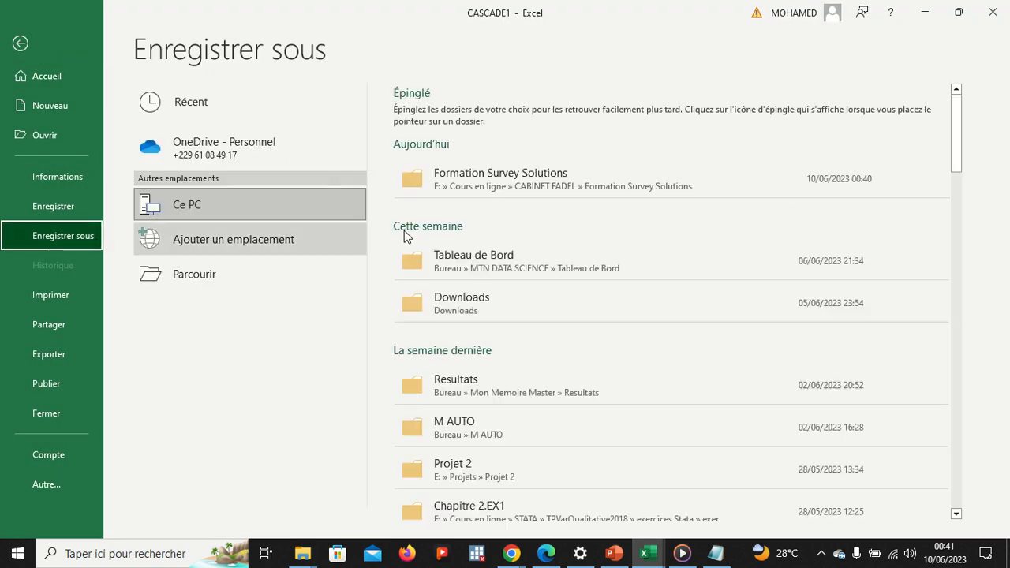
pyautogui.click(459, 183)
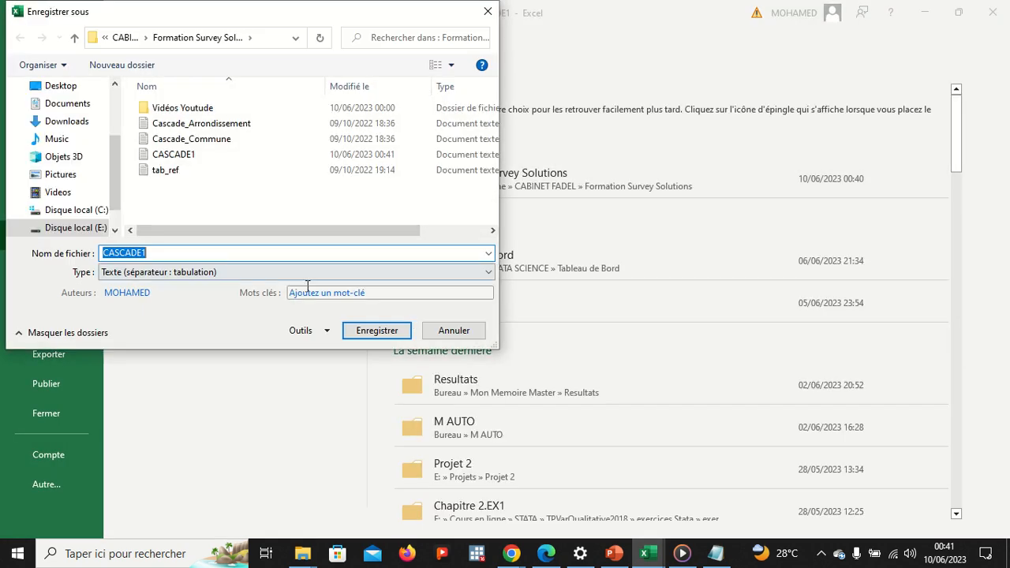
pyautogui.click(301, 274)
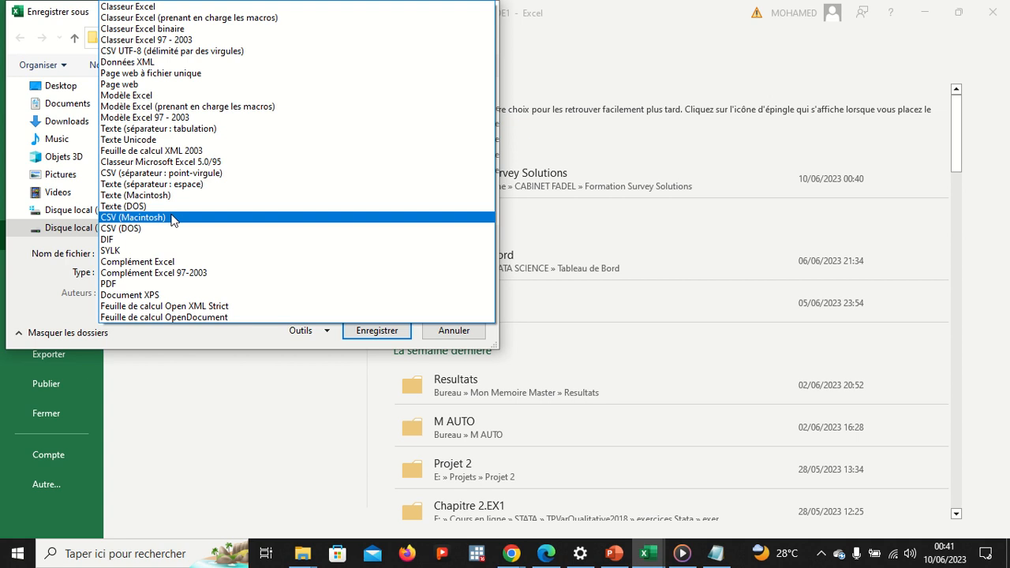
pyautogui.click(175, 129)
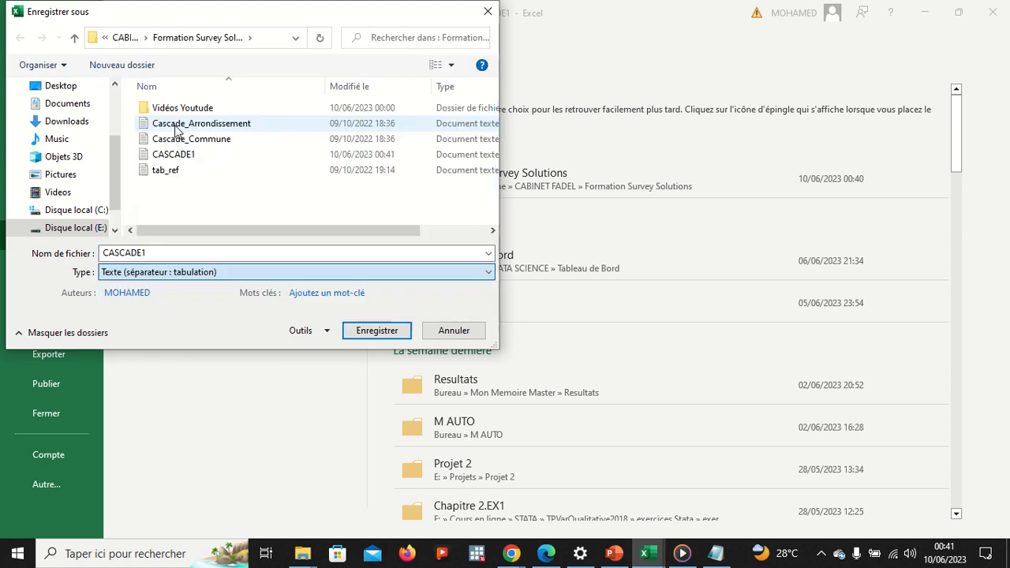
pyautogui.click(372, 331)
pyautogui.click(539, 278)
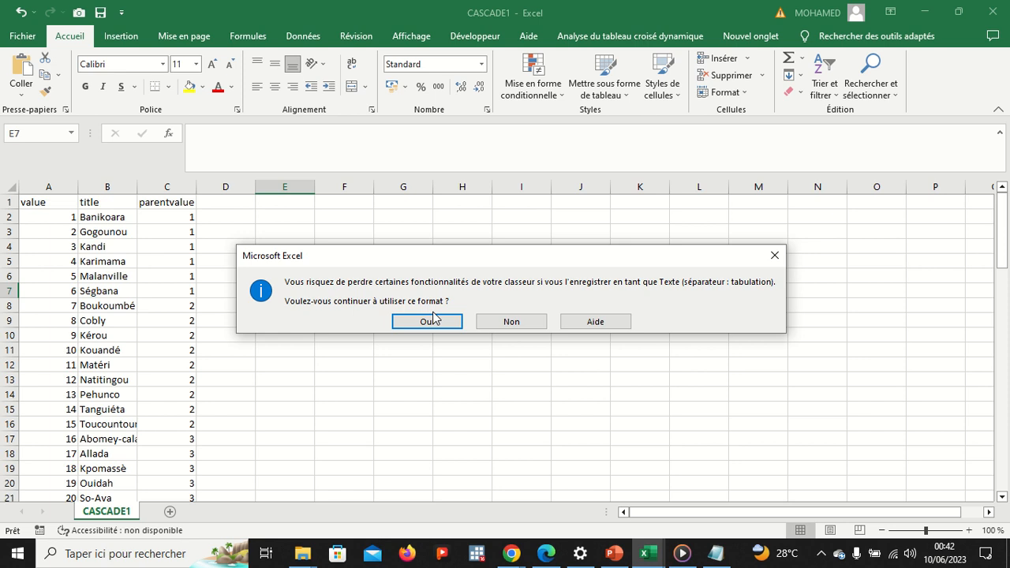
pyautogui.click(432, 317)
# - Switch to the category editor in Chrome and load the CASCADE1 text file as categories of the commune question
pyautogui.moveTo(520, 554)
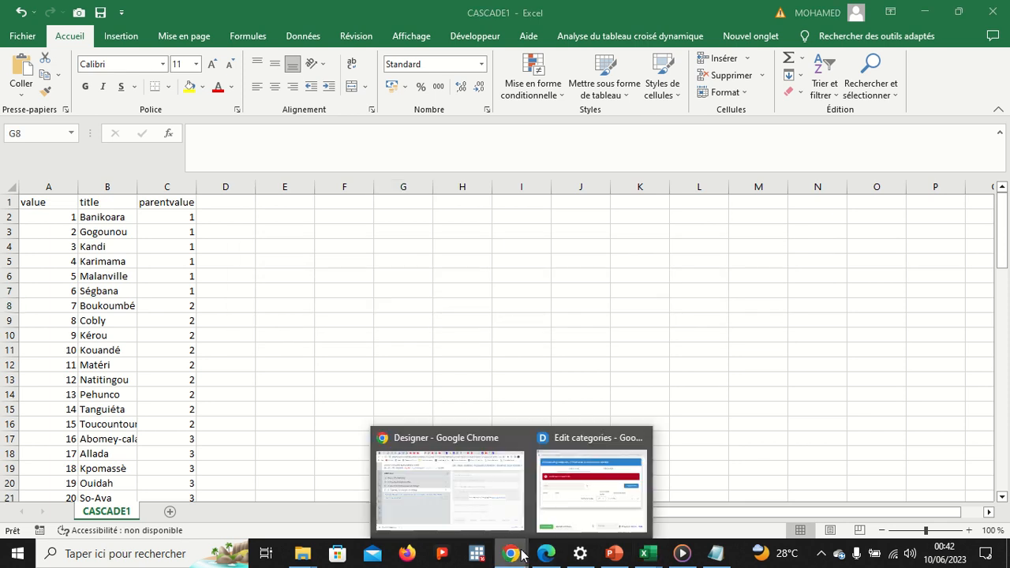
pyautogui.click(568, 479)
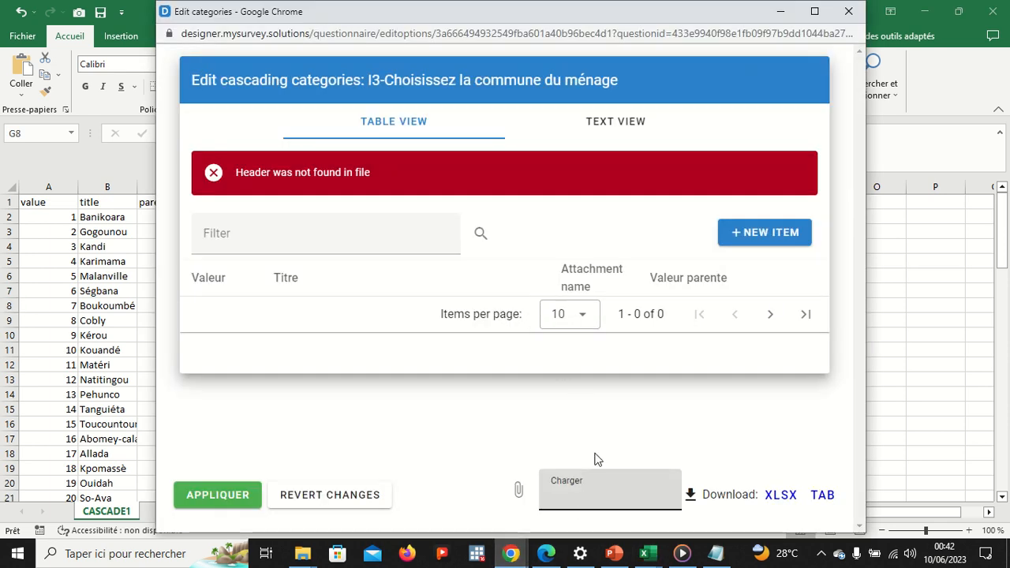
pyautogui.click(588, 505)
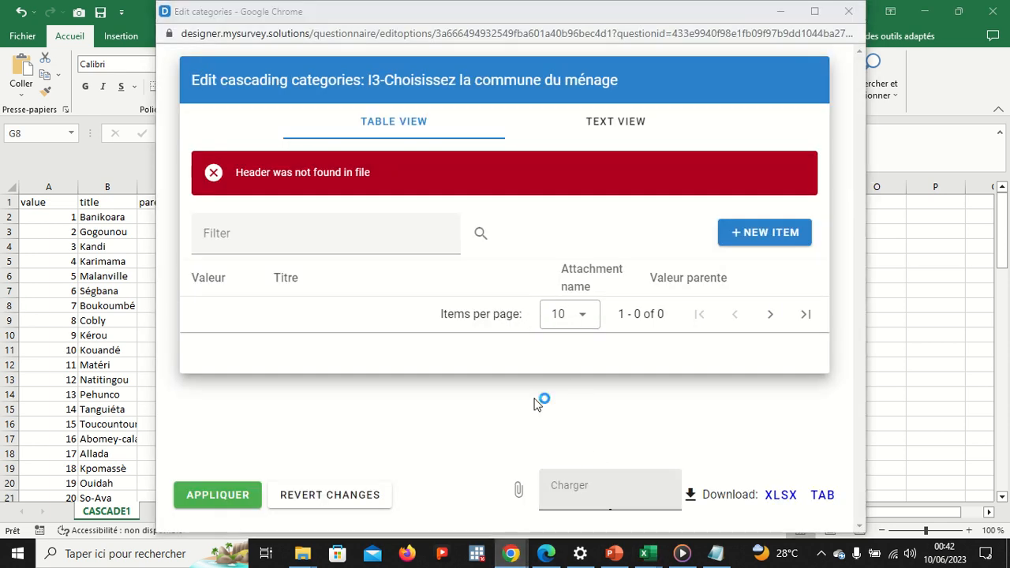
pyautogui.click(335, 186)
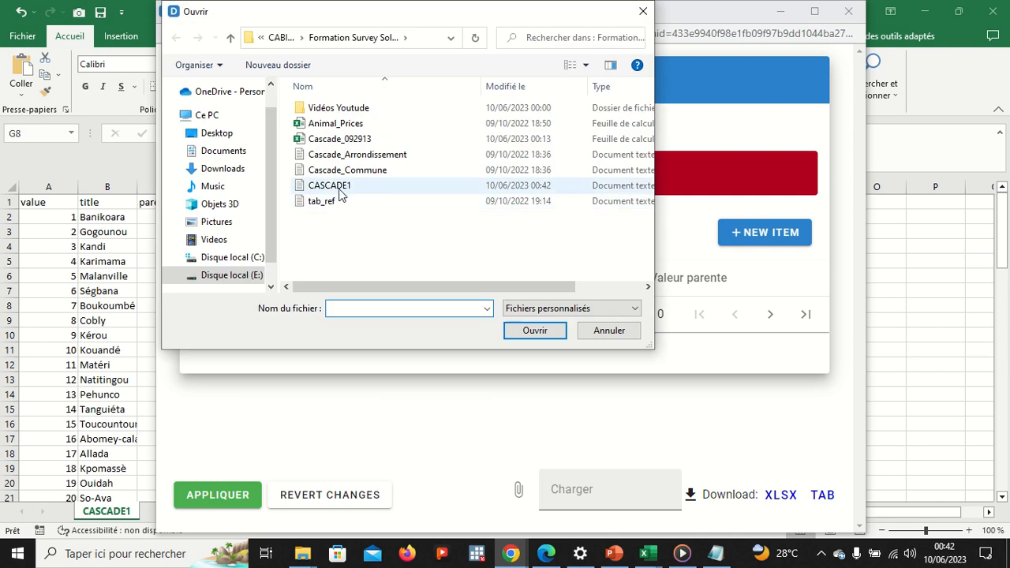
pyautogui.click(529, 332)
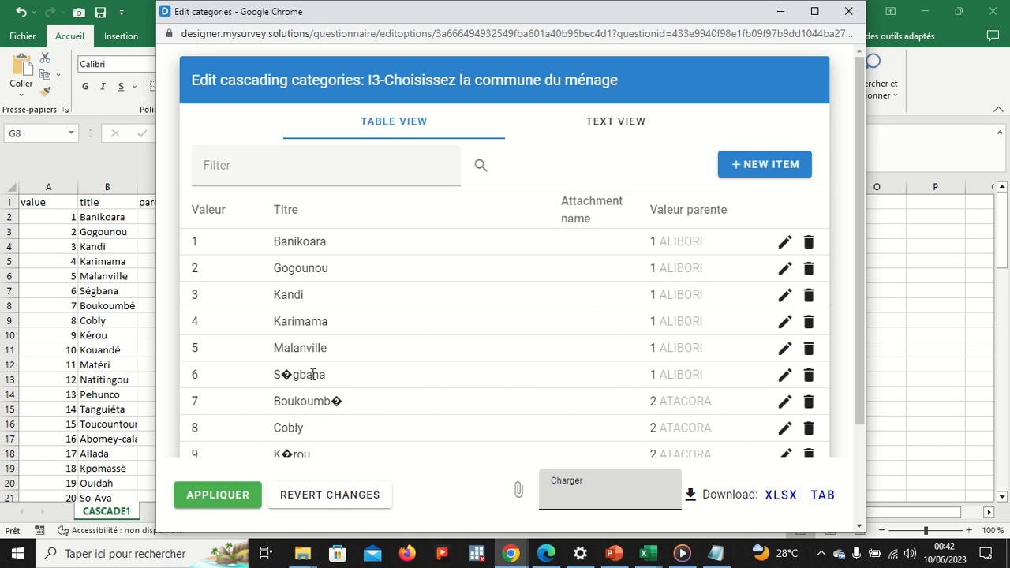
# - Review and apply the loaded commune categories, refresh the question, and close the Options-in-question-I3 text file
pyautogui.scroll(-3, 535, 361)
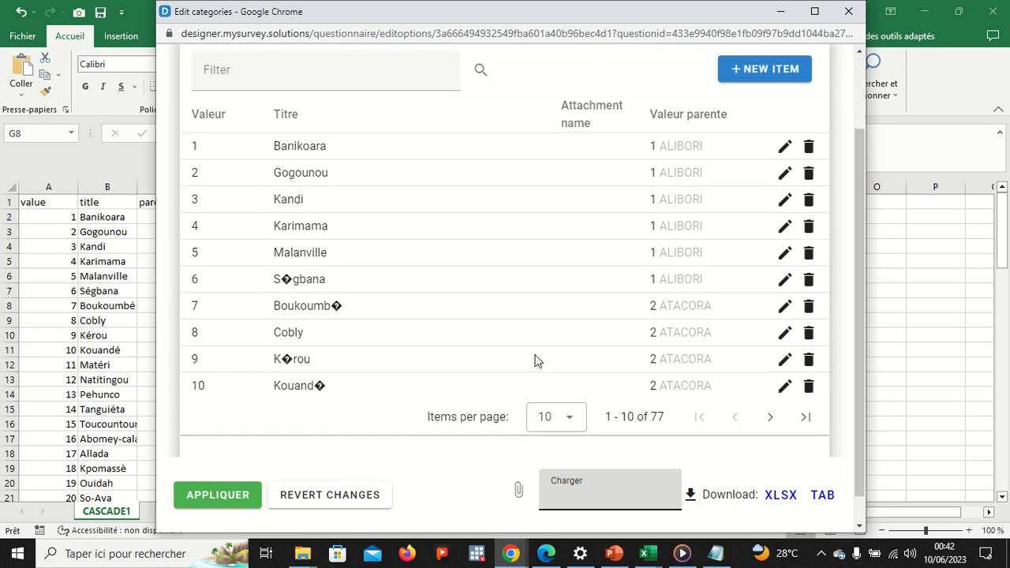
pyautogui.scroll(3, 535, 361)
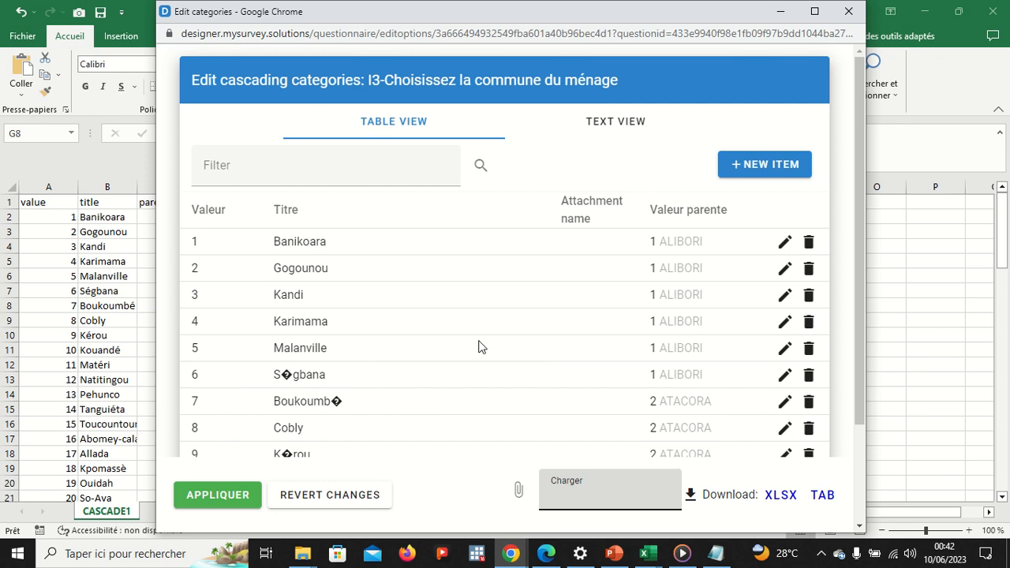
pyautogui.click(224, 495)
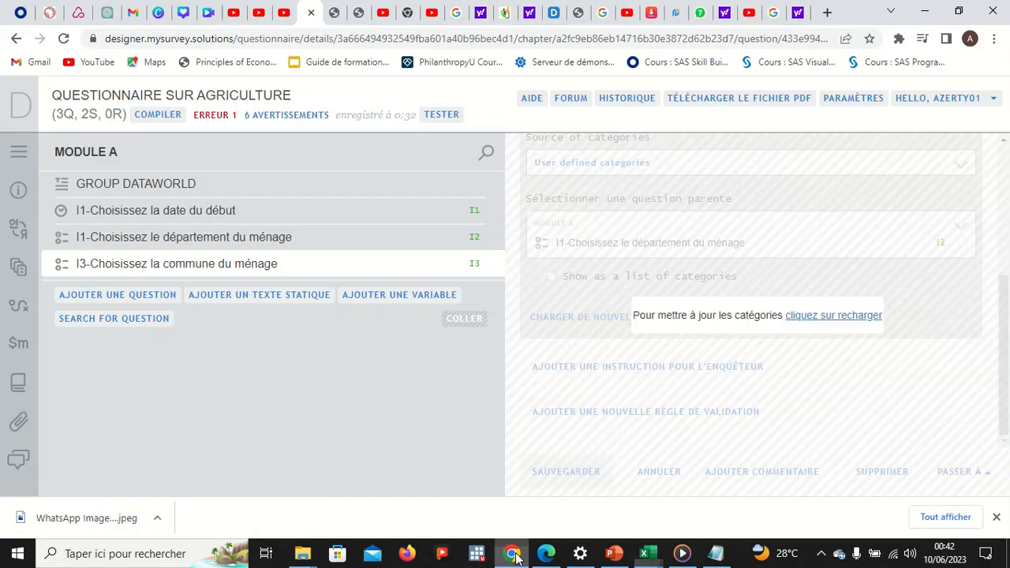
pyautogui.click(511, 553)
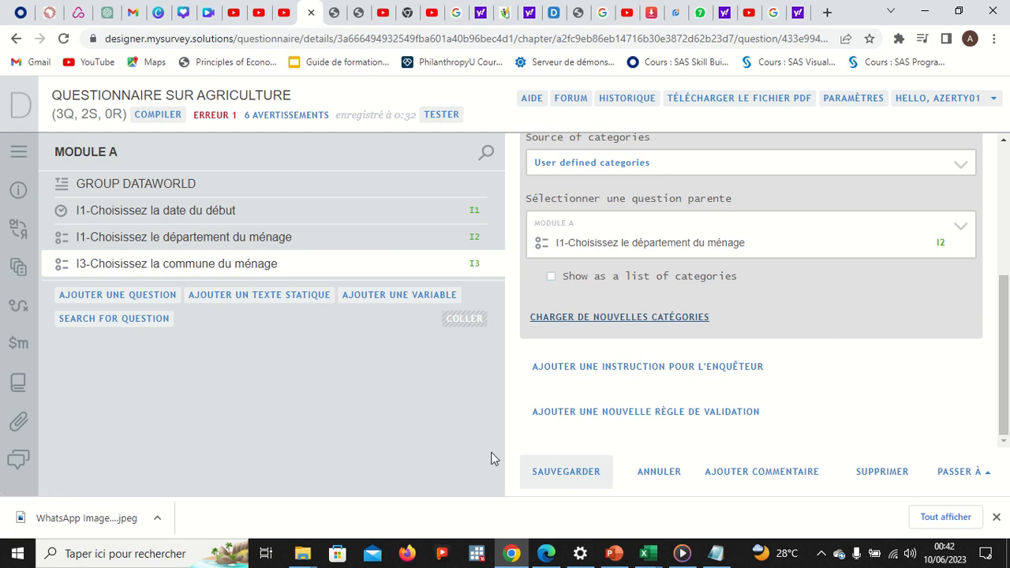
pyautogui.moveTo(715, 544)
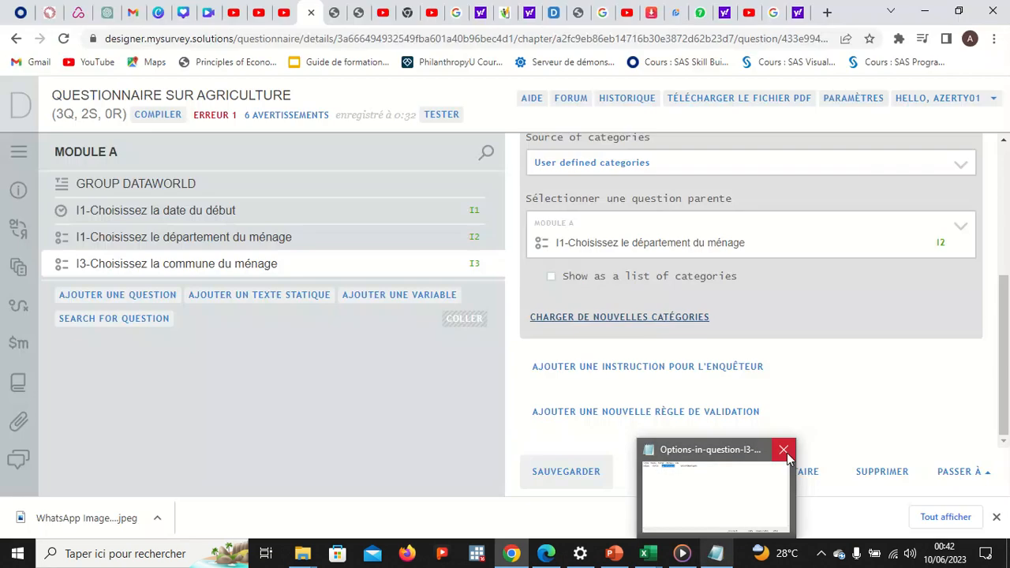
pyautogui.click(783, 452)
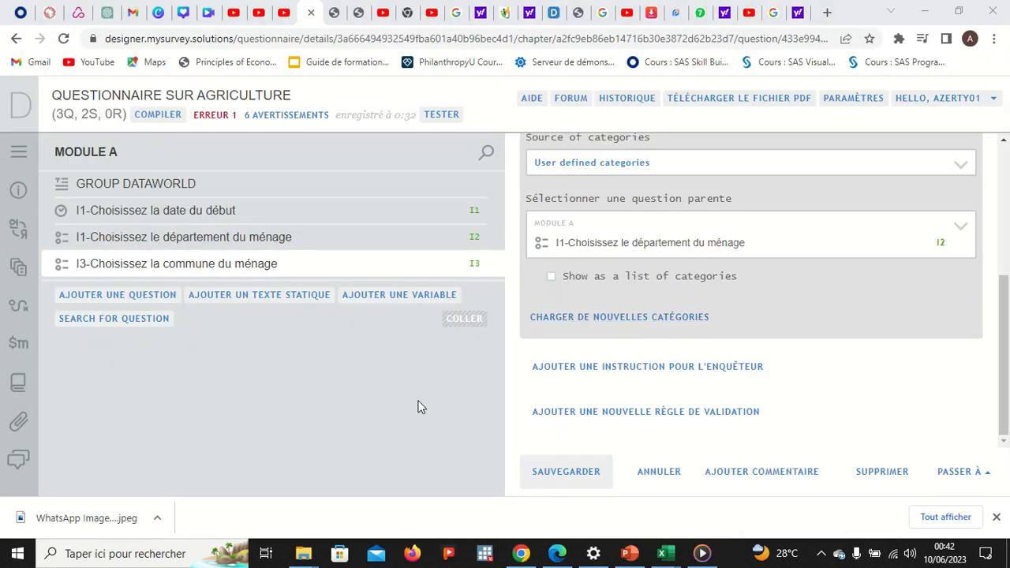
# - Compile the agriculture questionnaire and launch it in the web tester at Module A's commune question
pyautogui.click(167, 119)
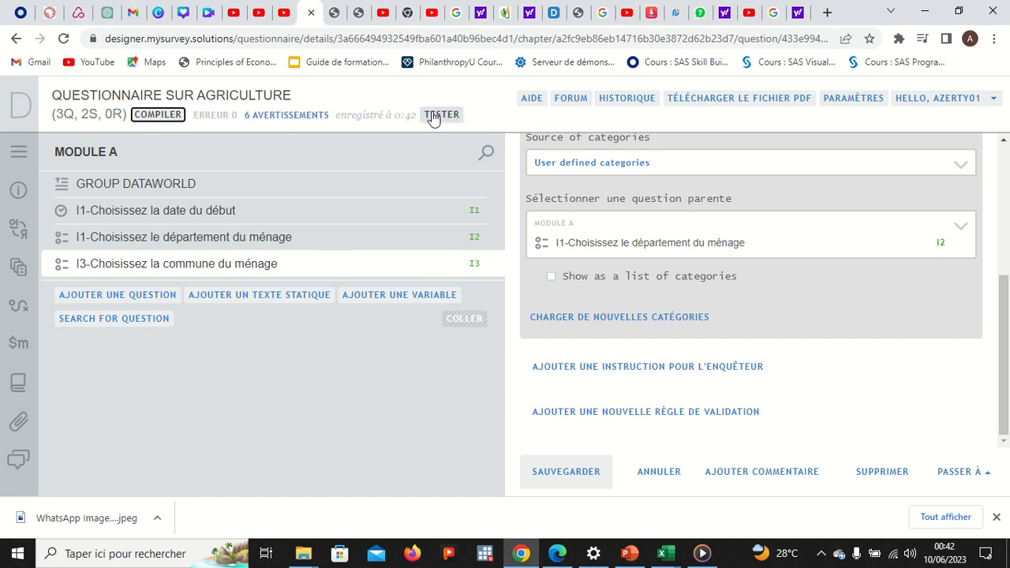
pyautogui.click(440, 116)
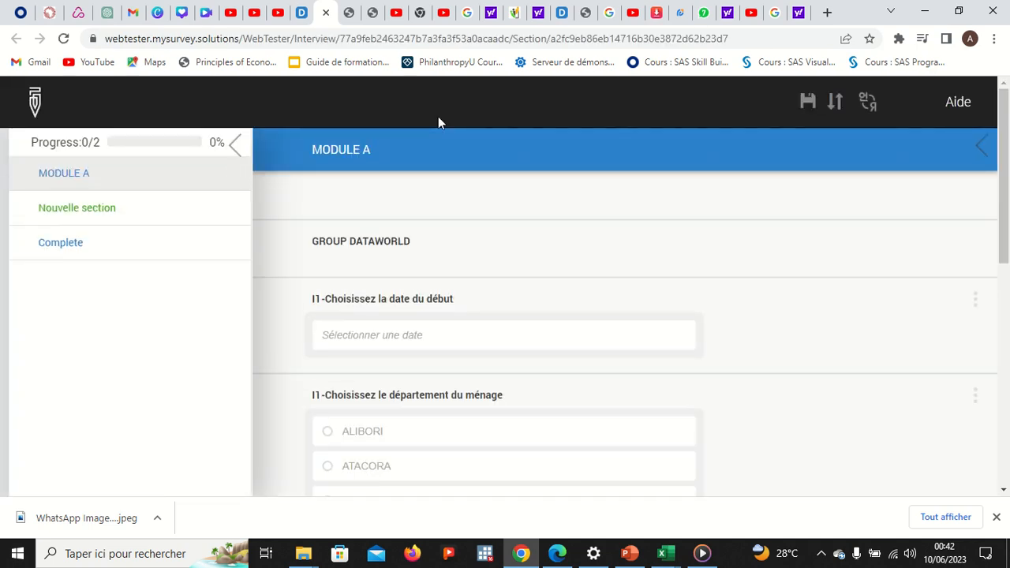
pyautogui.scroll(-4, 507, 419)
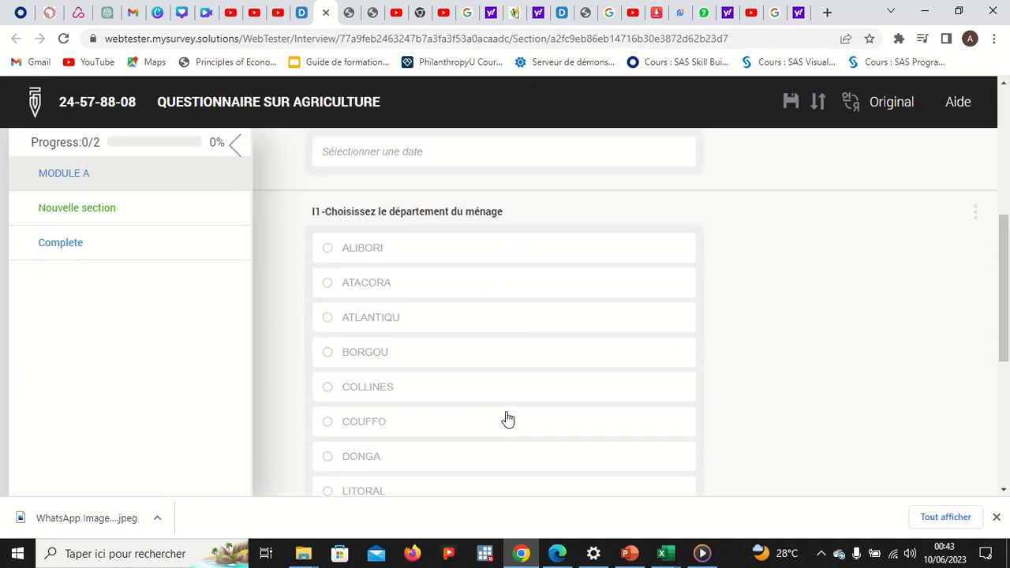
pyautogui.scroll(-5, 507, 419)
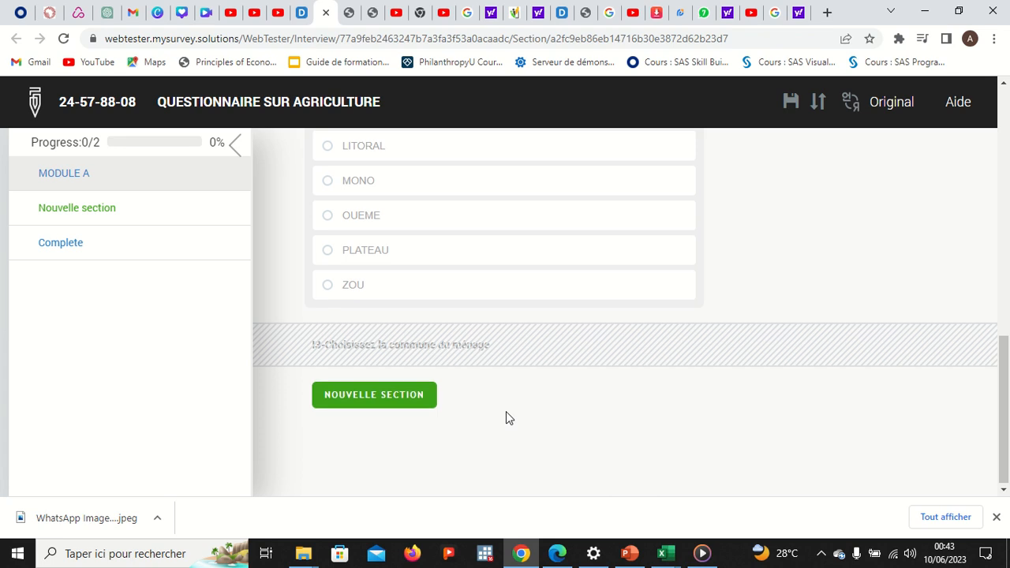
# - Answer the department question with ZOU and open the commune list to check its options
pyautogui.scroll(1, 415, 340)
pyautogui.click(408, 342)
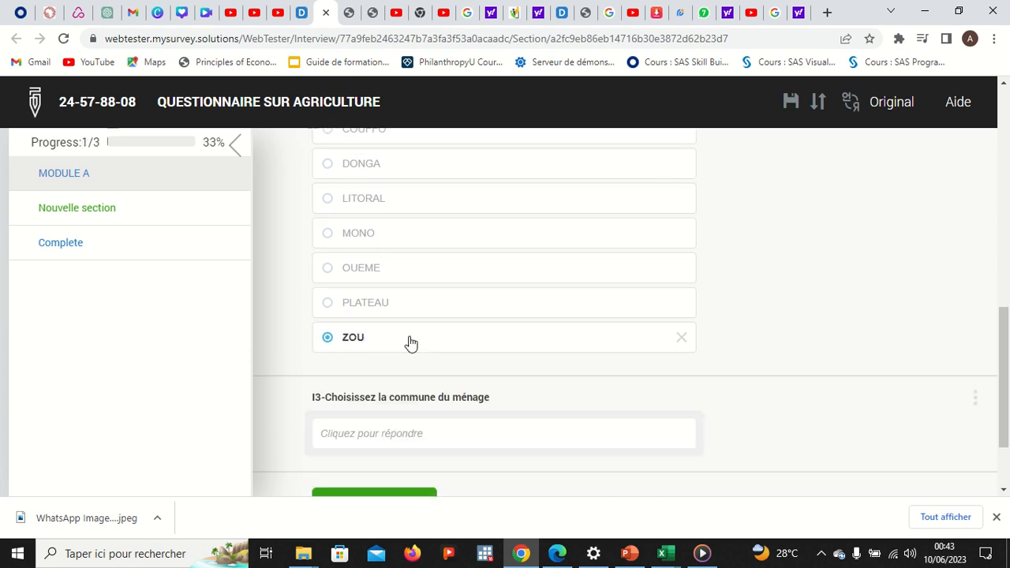
pyautogui.click(463, 442)
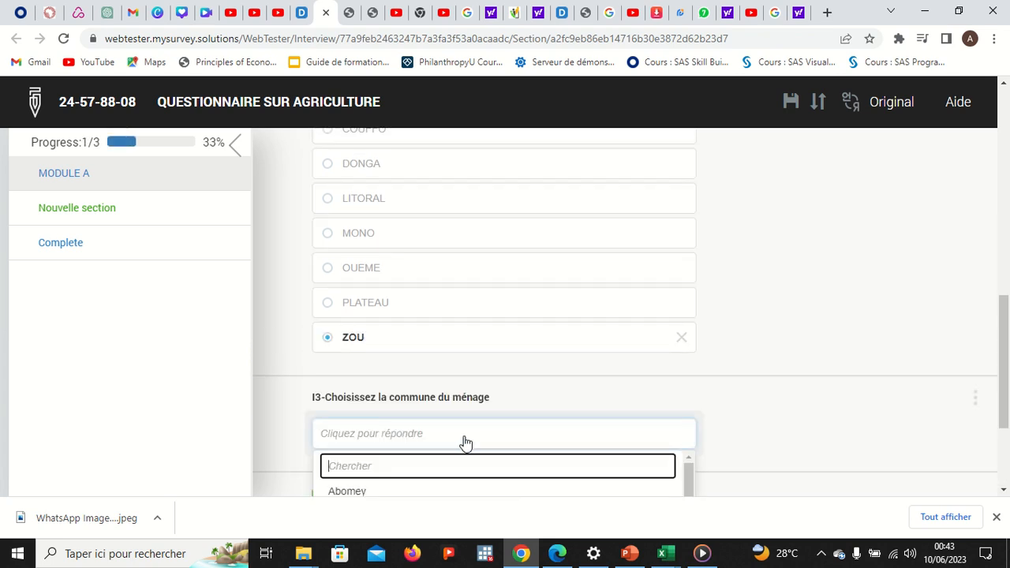
pyautogui.scroll(-2, 542, 431)
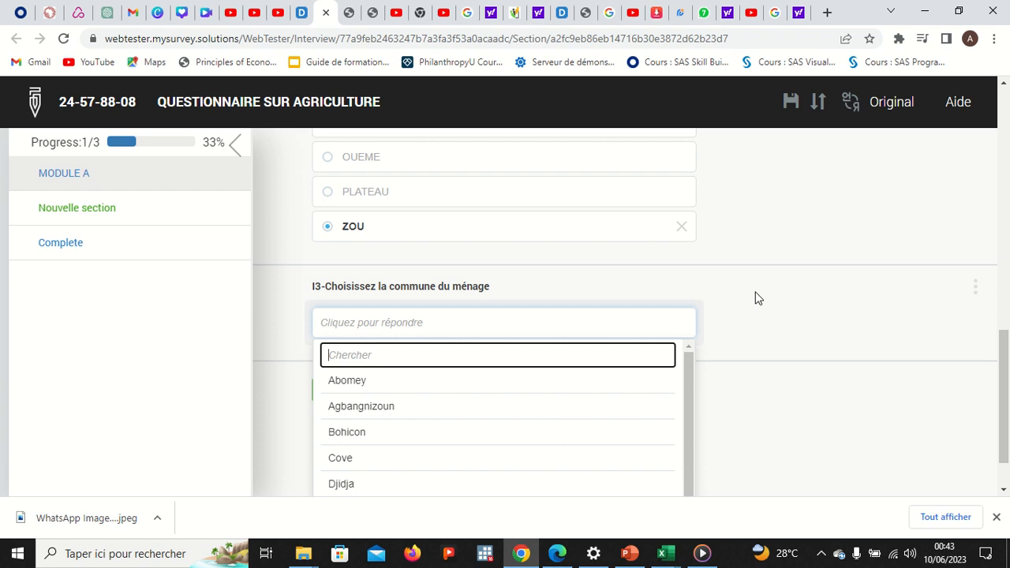
# - Change the department answer to ALIBORI, search its communes for "kari" and choose Karimama
pyautogui.scroll(5, 755, 297)
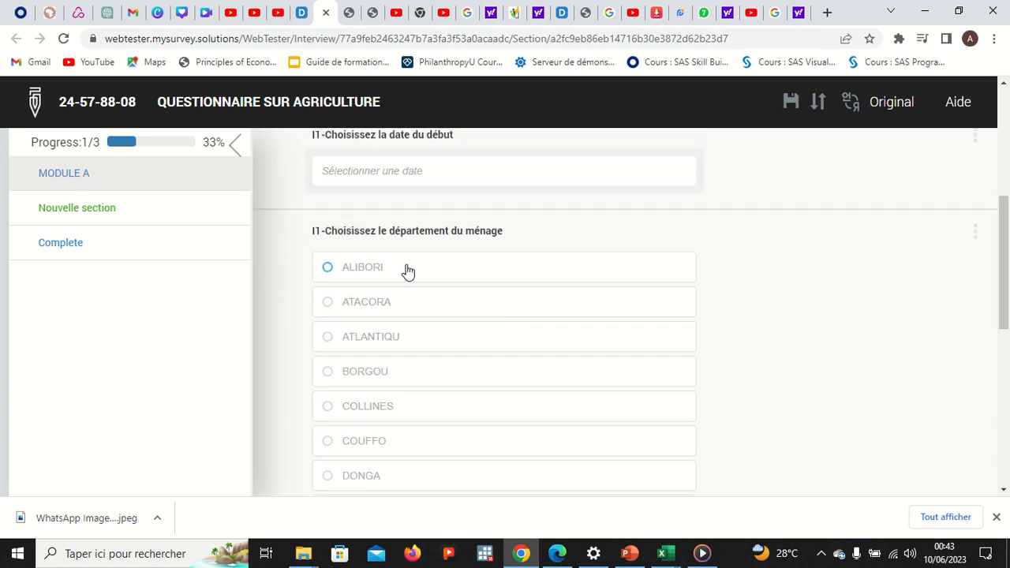
pyautogui.click(408, 271)
pyautogui.scroll(-3, 480, 314)
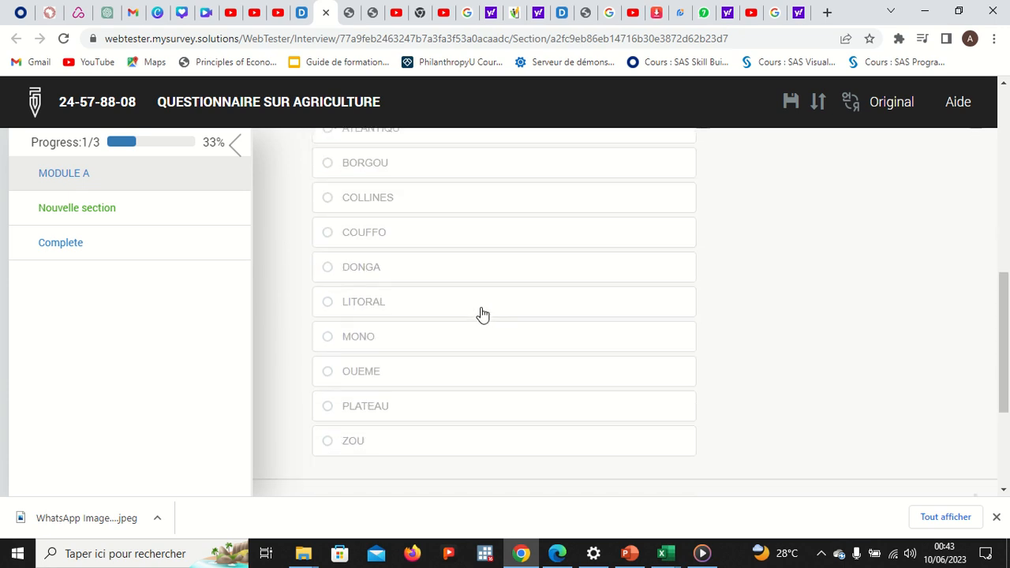
pyautogui.scroll(-2, 481, 313)
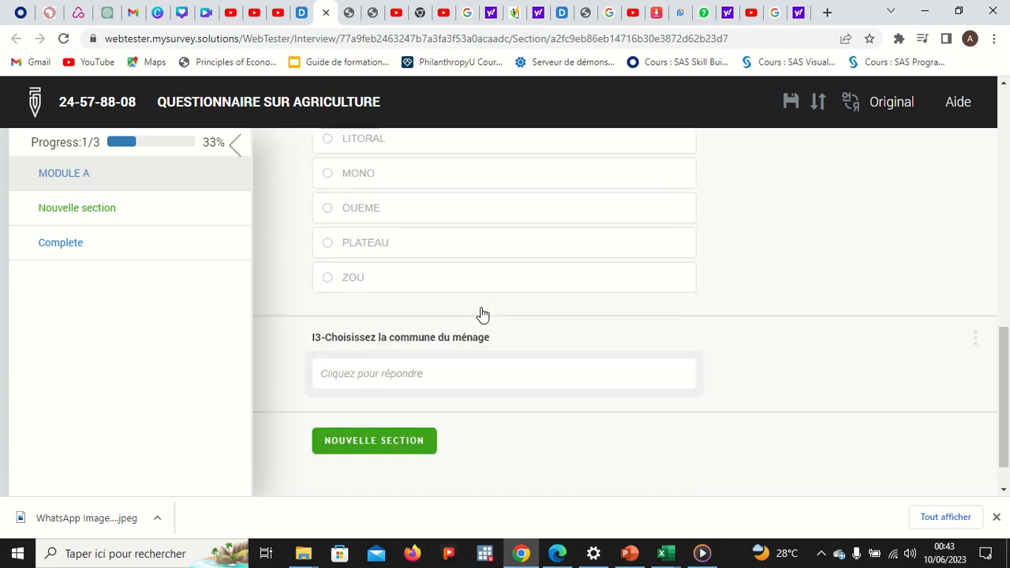
pyautogui.click(402, 380)
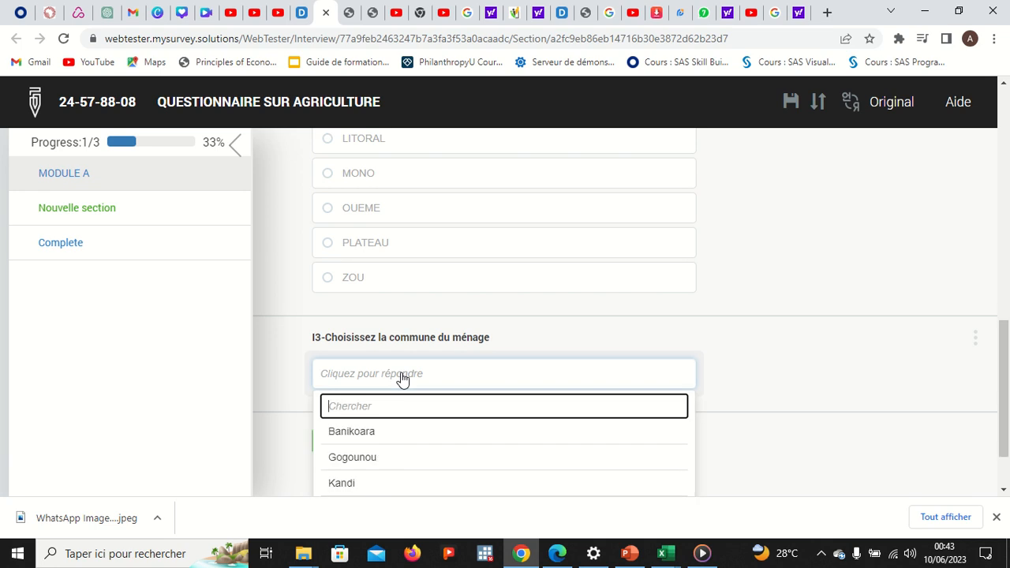
pyautogui.scroll(-1, 729, 320)
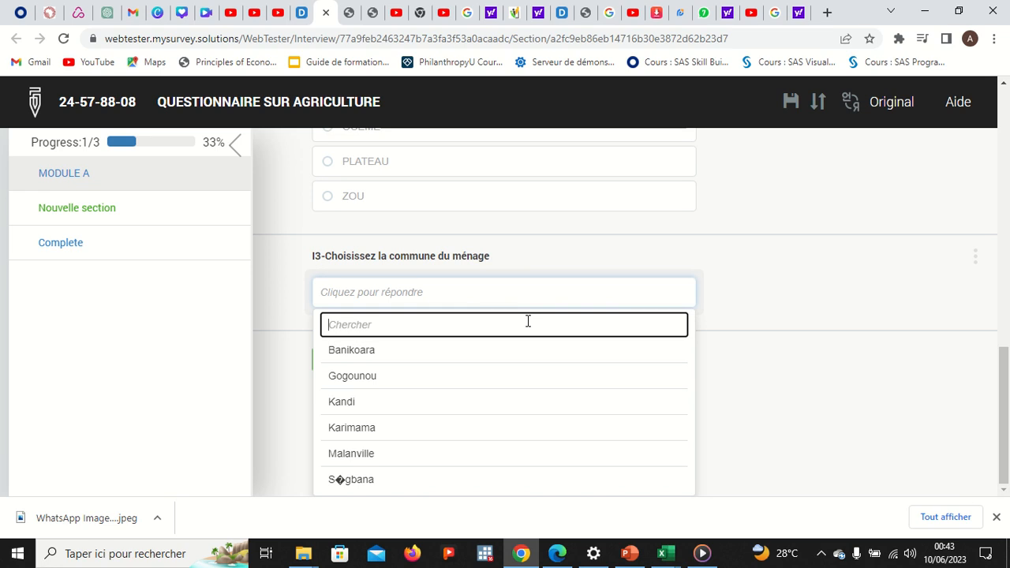
pyautogui.write('kari')
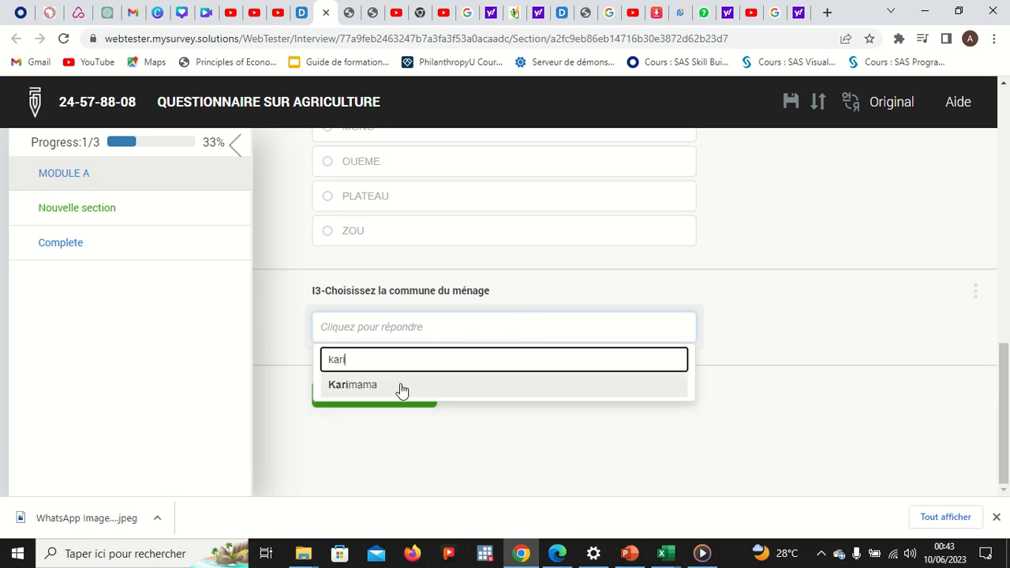
pyautogui.click(399, 388)
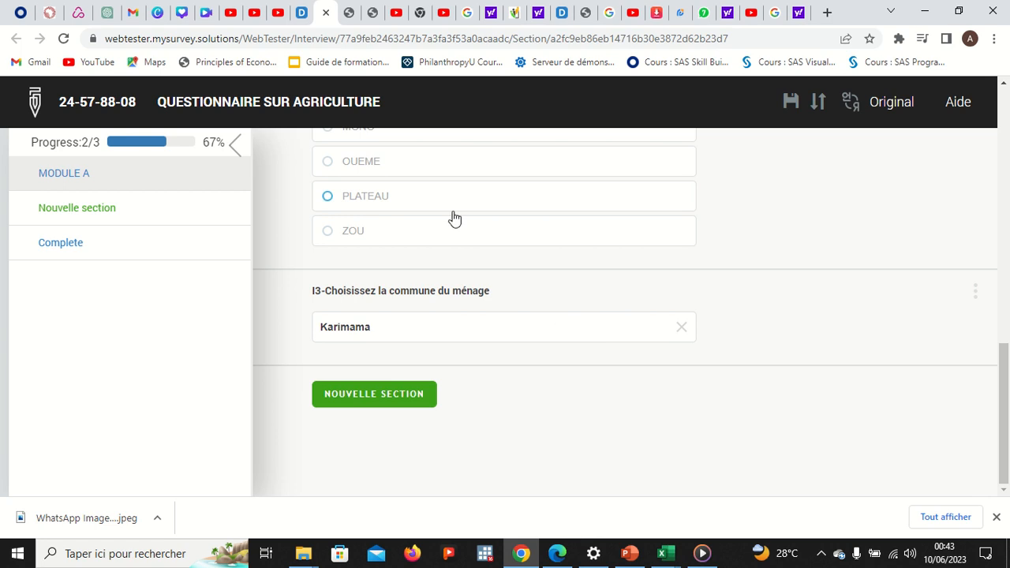
# - Switch to the Cascade_092913 workbook in Excel and open the sheet "Arrondis A importer sur SS"
pyautogui.scroll(5, 453, 224)
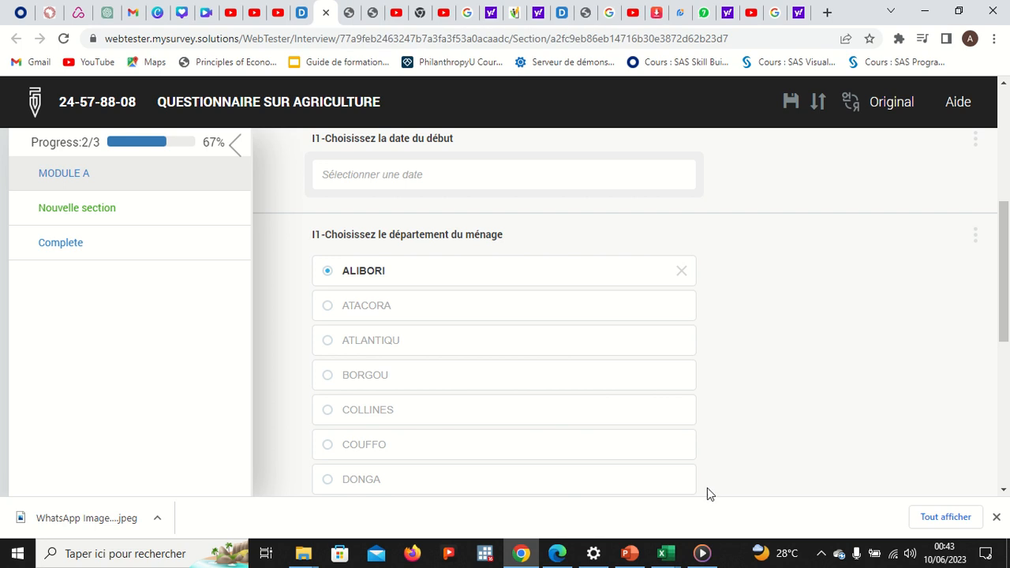
pyautogui.moveTo(670, 551)
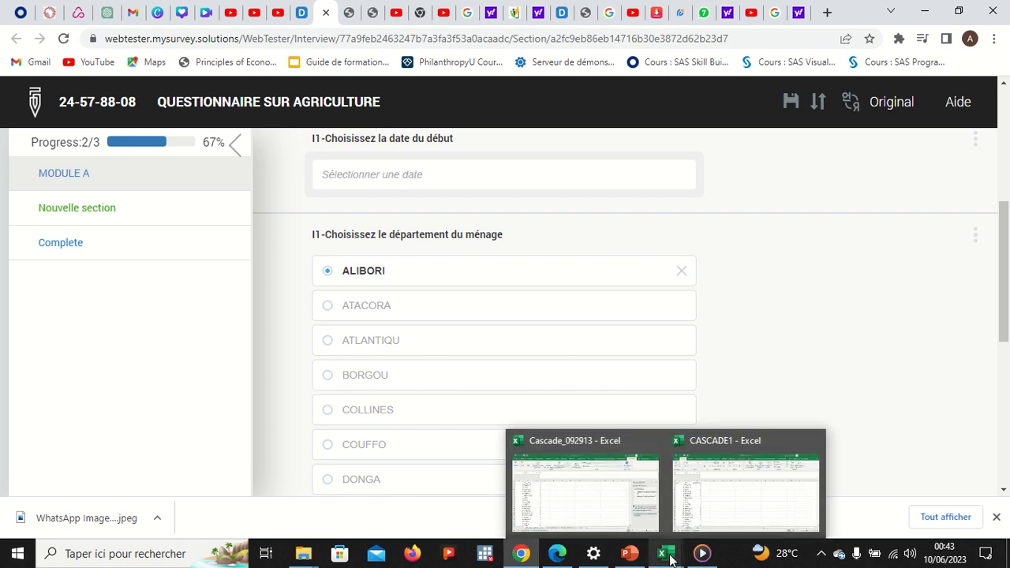
pyautogui.click(683, 503)
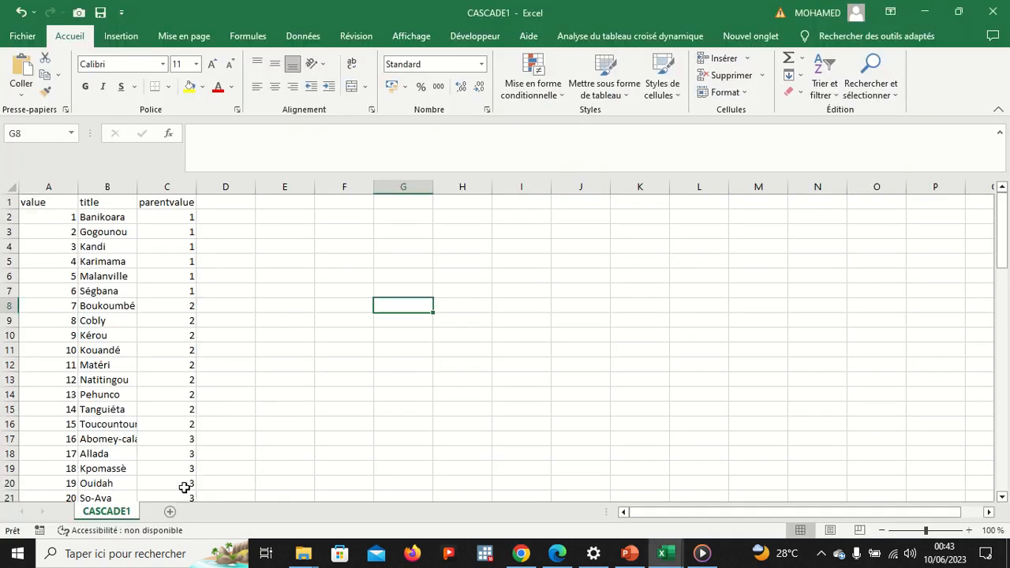
pyautogui.moveTo(662, 553)
pyautogui.click(613, 497)
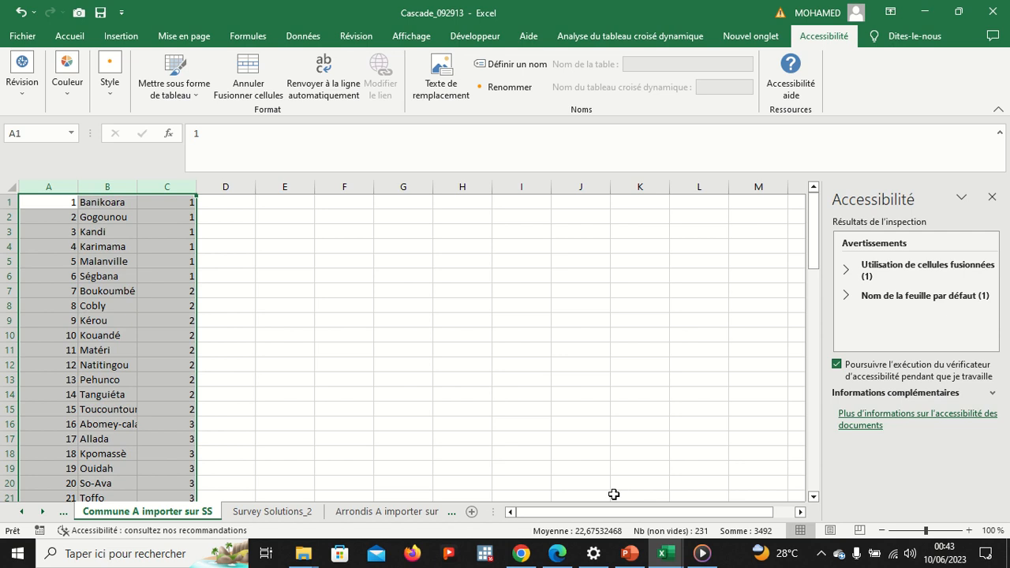
pyautogui.click(394, 511)
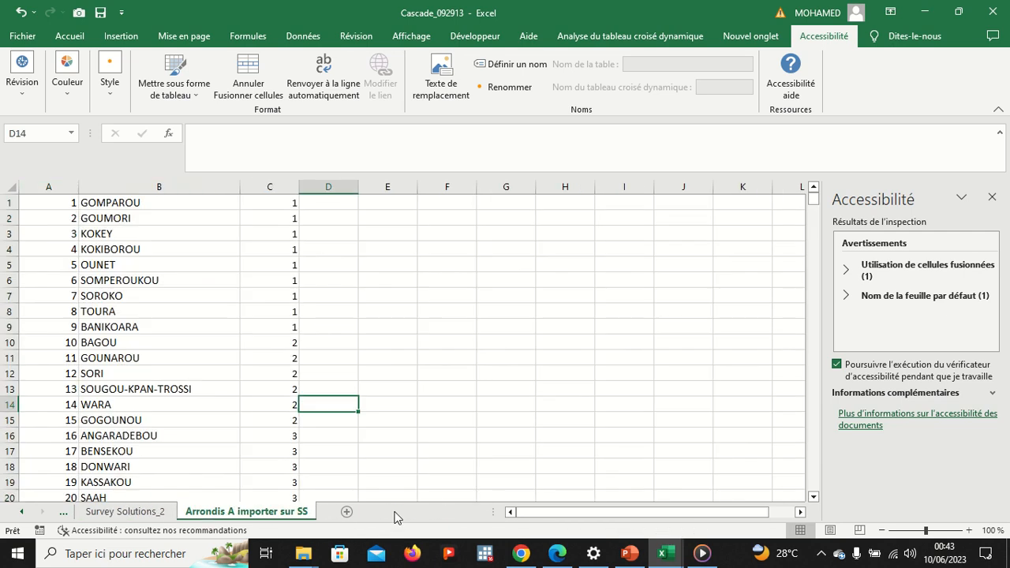
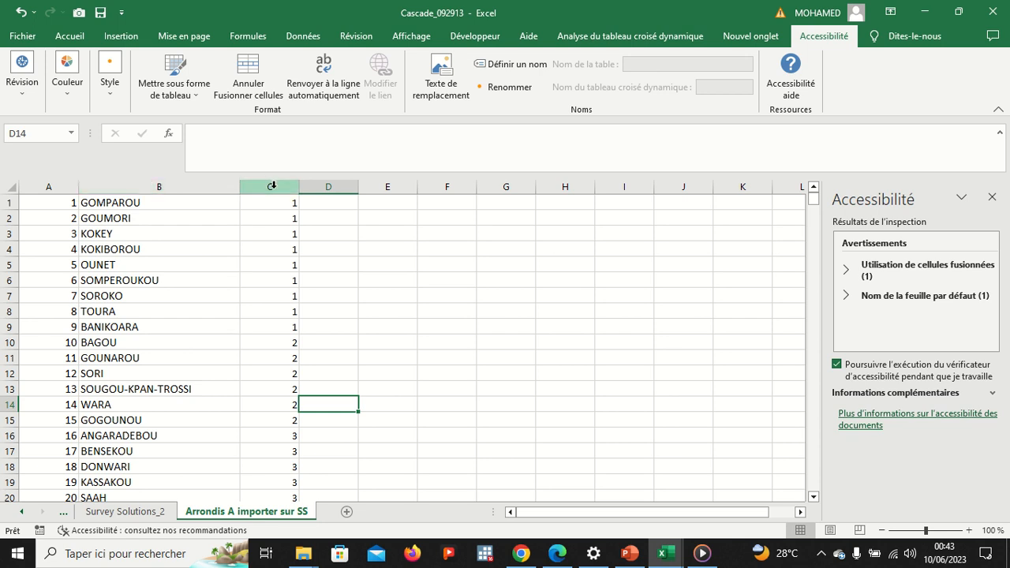
pyautogui.moveTo(813, 198); pyautogui.dragTo(812, 166)
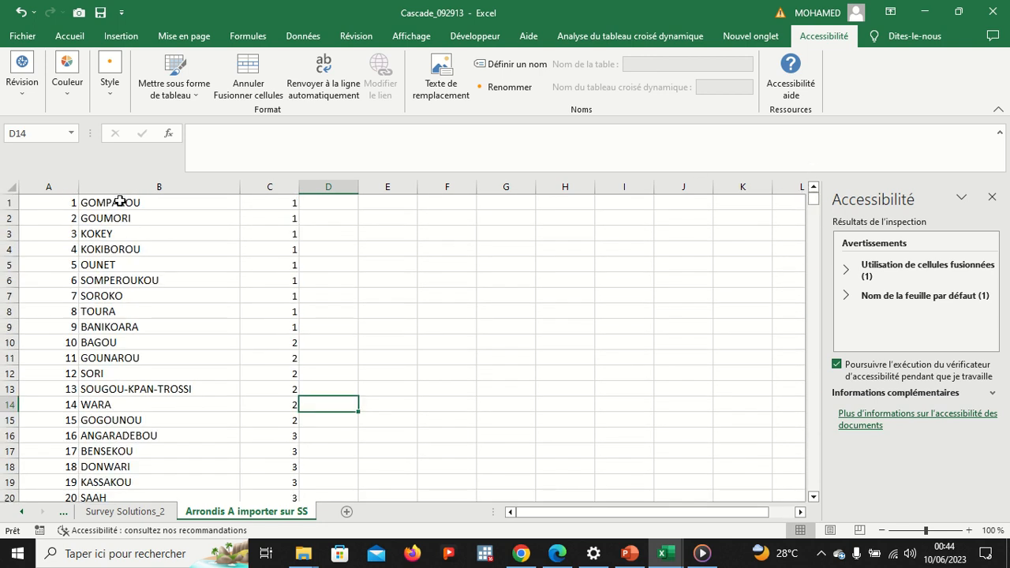
# - Insert a blank row above the first arrondissement record, GOMPAROU
pyautogui.click(8, 203)
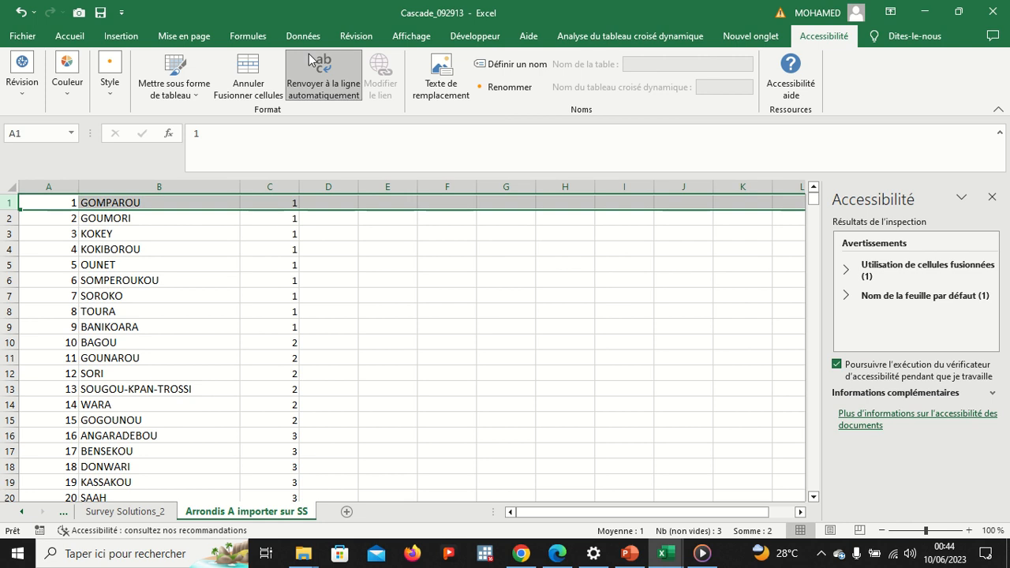
pyautogui.click(107, 36)
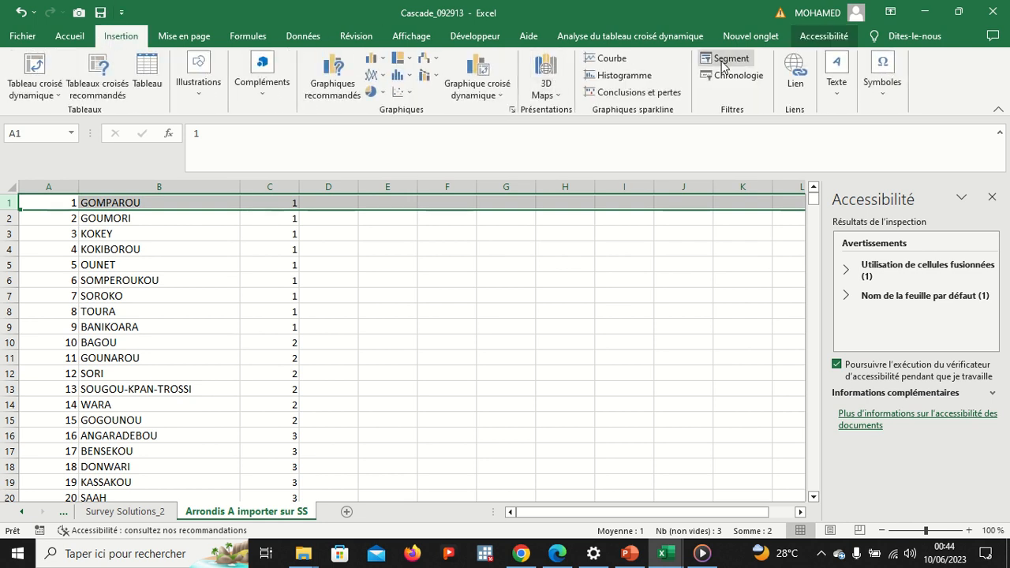
pyautogui.click(76, 38)
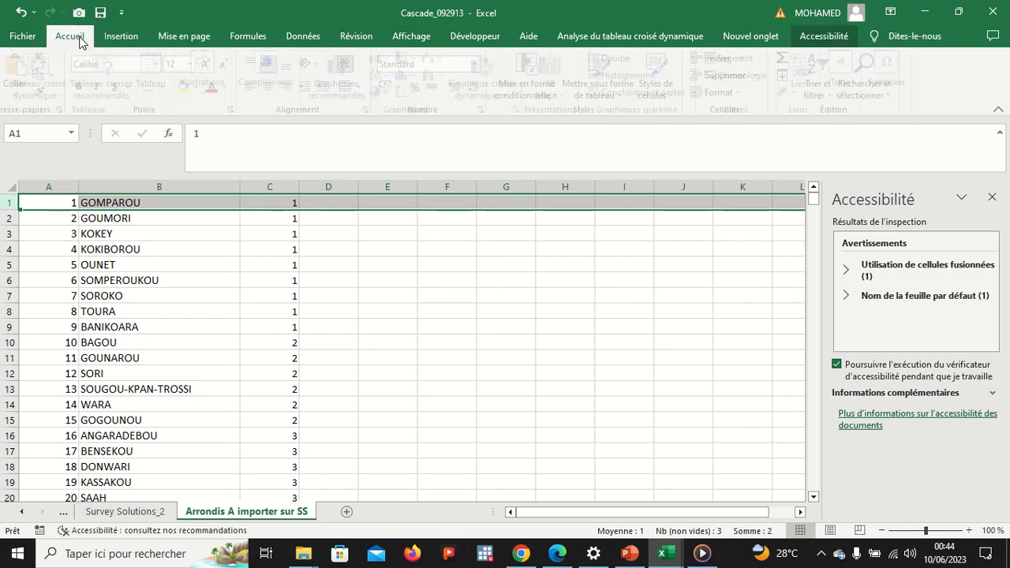
pyautogui.click(720, 60)
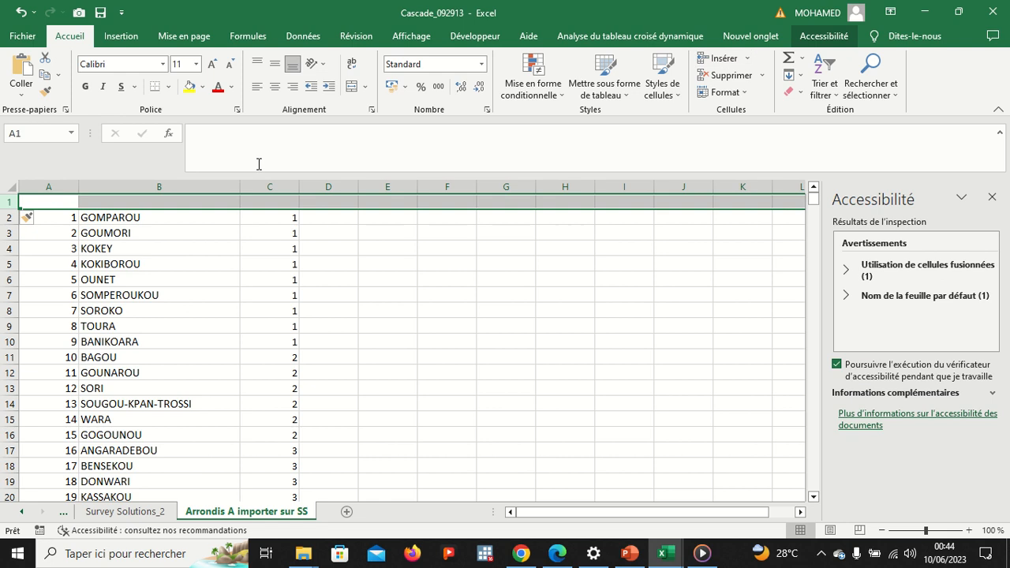
# - Enter the headers value, title and parentvalue in cells A1, B1 and C1
pyautogui.click(71, 204)
pyautogui.write('value')
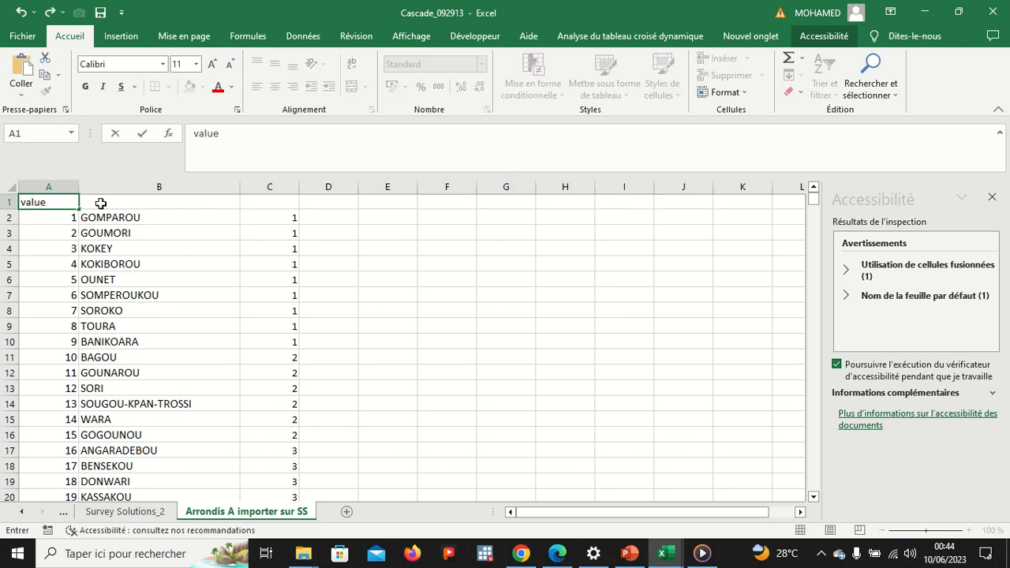
pyautogui.click(101, 203)
pyautogui.write('title')
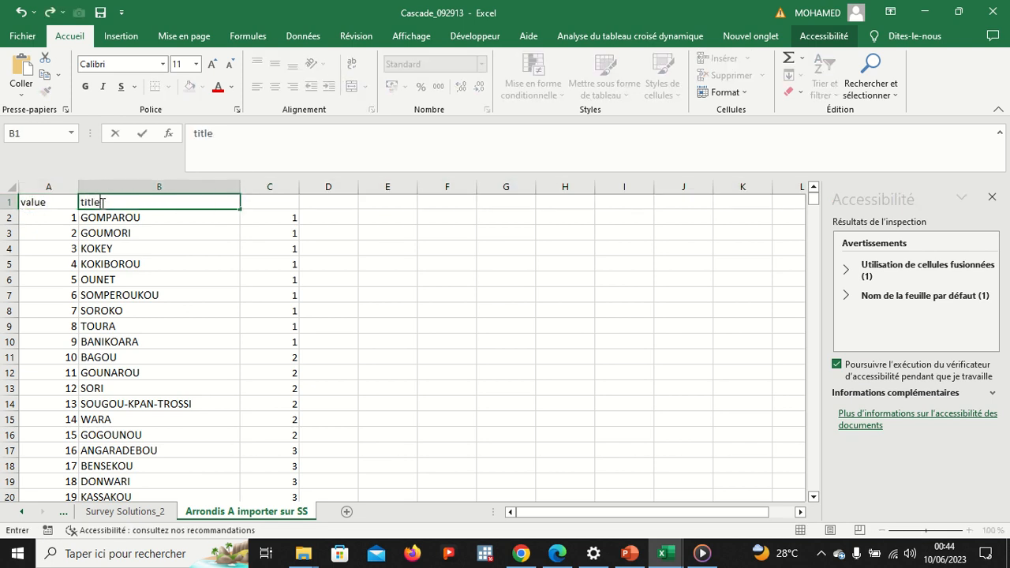
pyautogui.click(282, 207)
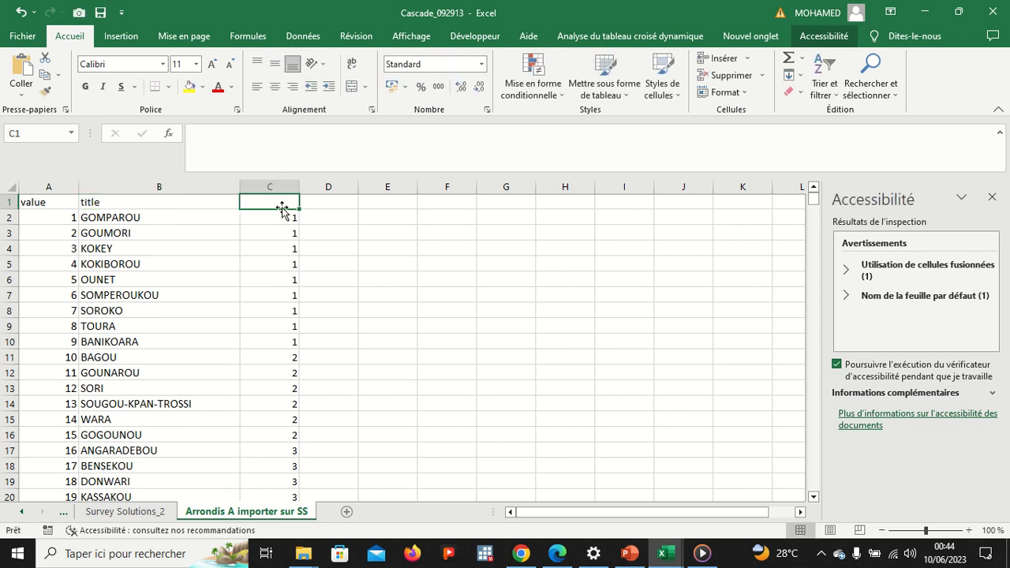
pyautogui.write('parentvalue')
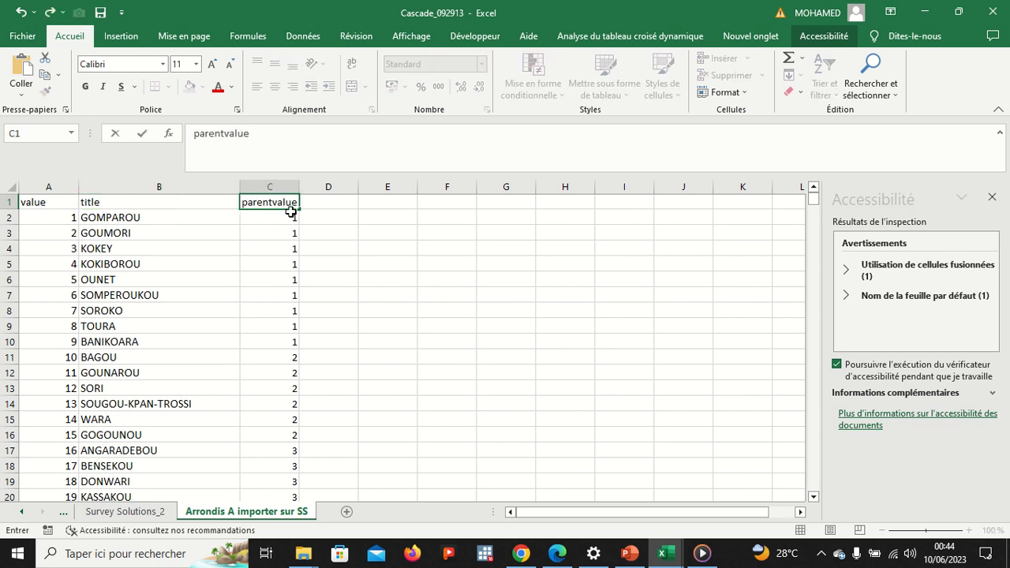
pyautogui.click(387, 265)
# - Copy columns A to C of the arrondissement sheet and paste them into a new blank workbook
pyautogui.click(38, 187)
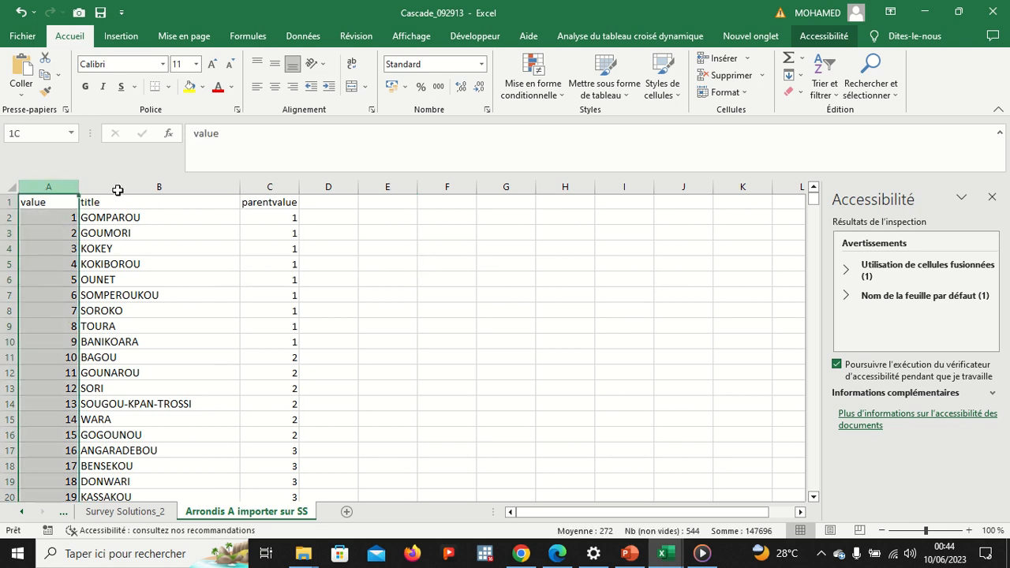
pyautogui.moveTo(116, 190); pyautogui.dragTo(256, 202)
pyautogui.hotkey('ctrl', 'c')
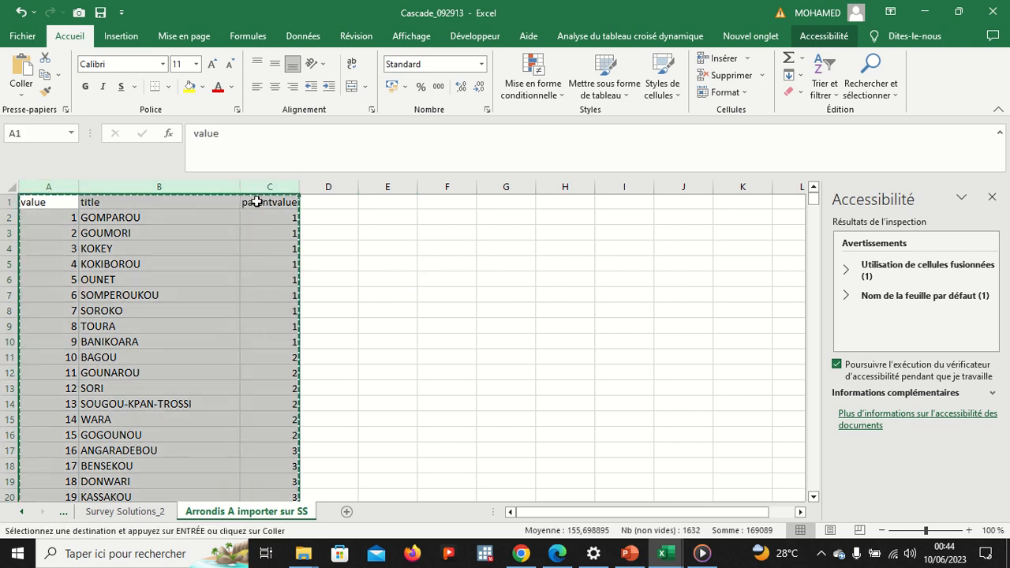
pyautogui.click(27, 37)
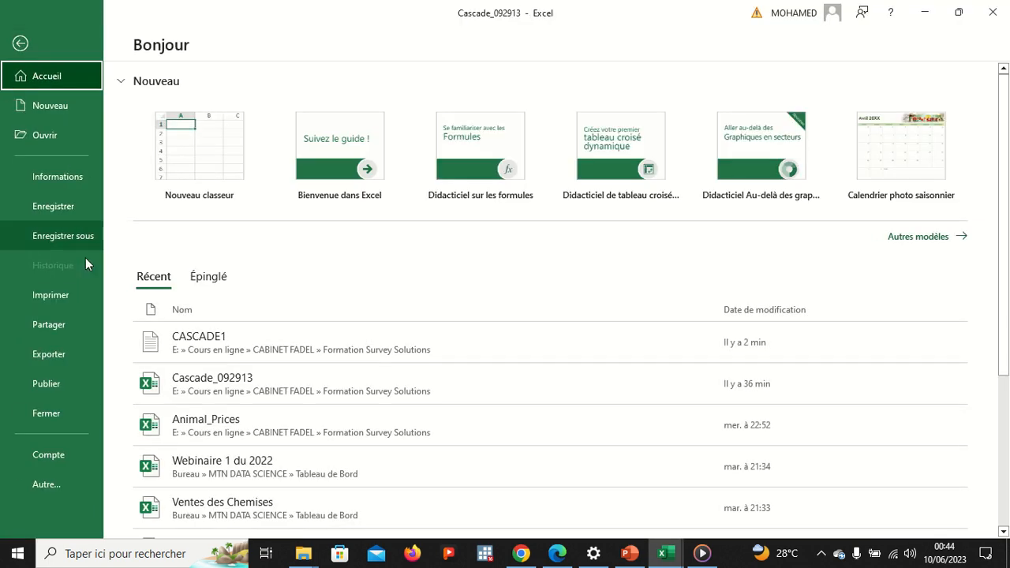
pyautogui.click(79, 229)
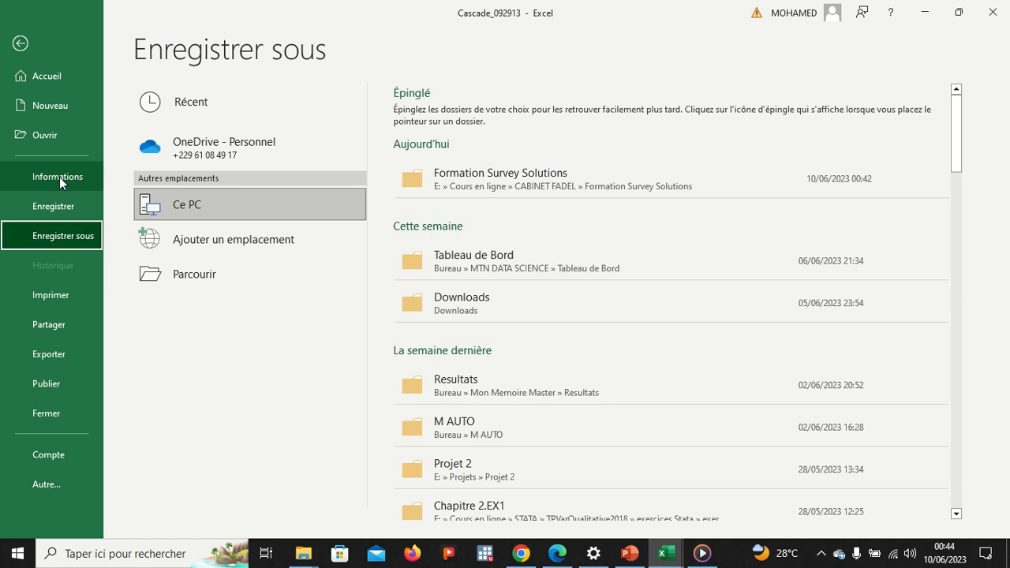
pyautogui.click(56, 109)
pyautogui.click(223, 132)
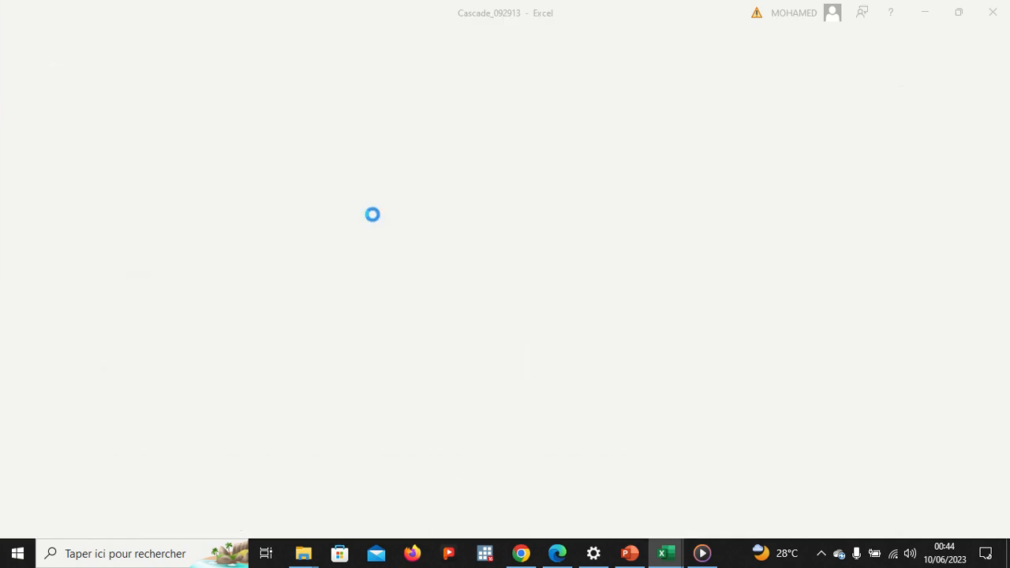
pyautogui.hotkey('ctrl', 'v')
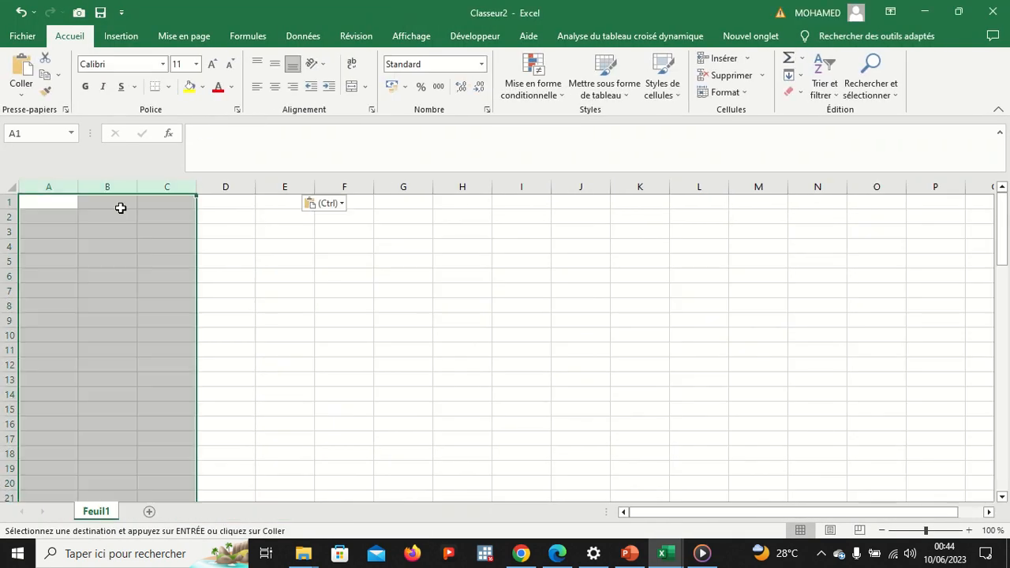
# - Save the new workbook as CASCADE2 in the Formation Survey Solutions folder, in the tab-delimited text format
pyautogui.click(22, 35)
pyautogui.click(63, 236)
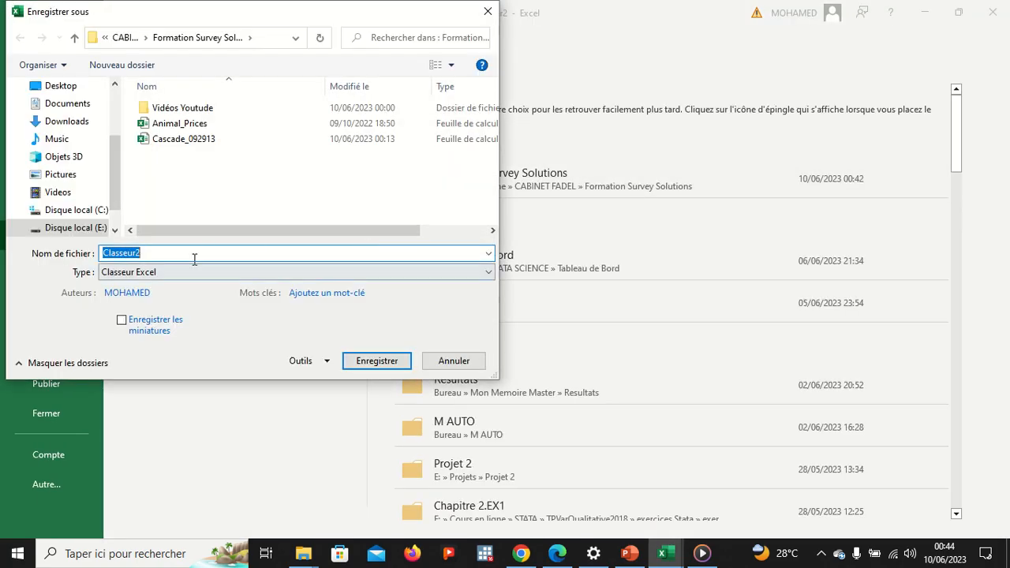
pyautogui.press('BackSpace')
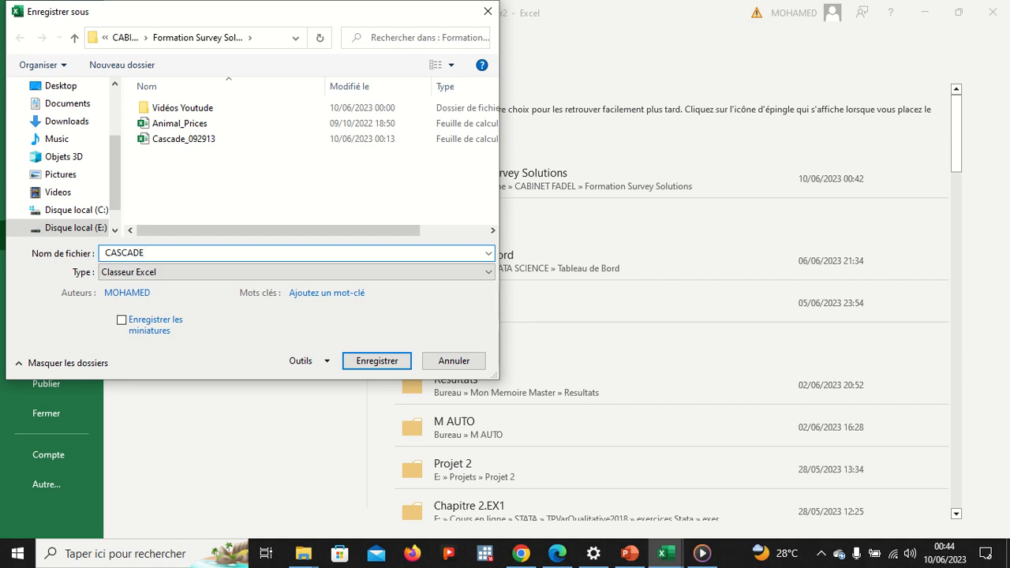
pyautogui.click(224, 269)
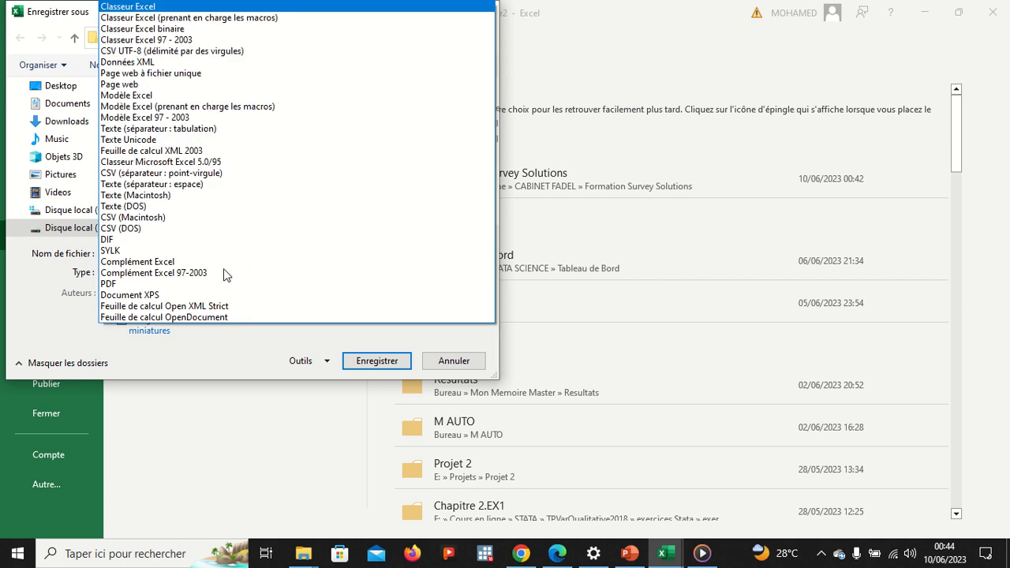
pyautogui.click(196, 129)
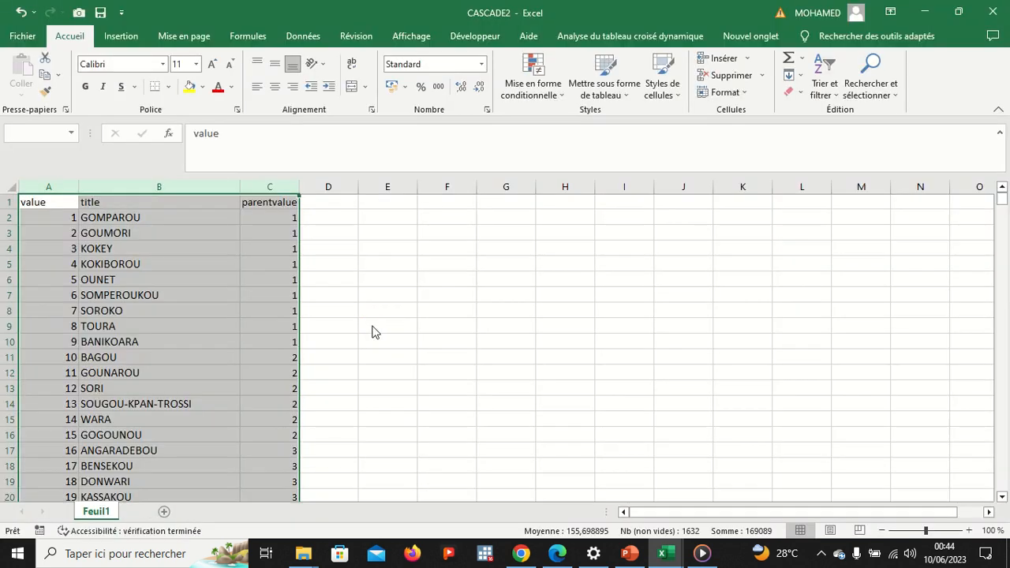
pyautogui.click(424, 323)
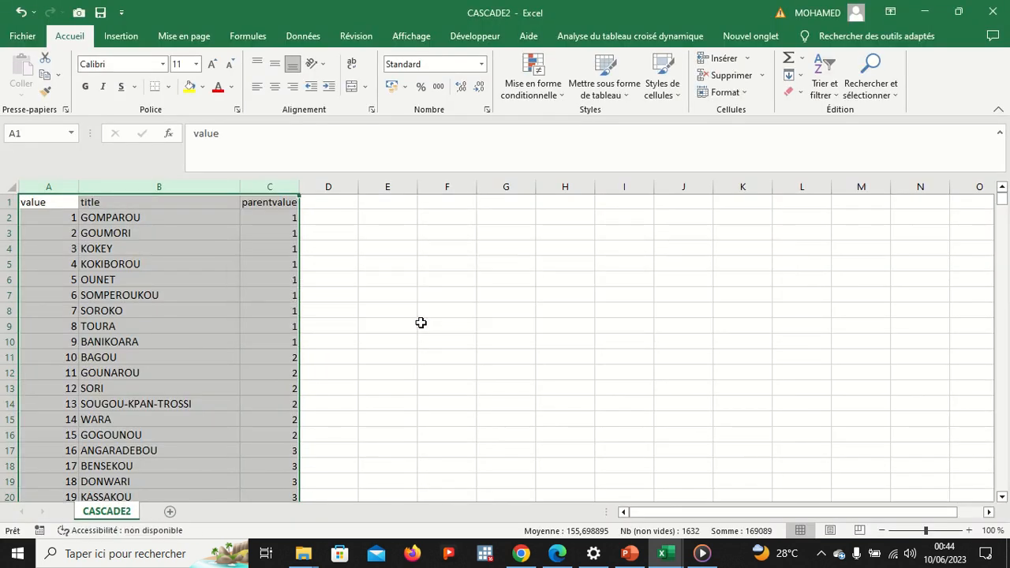
# - Switch to the ENQUETE SUR AGRICULTURE PDF in Edge and check the questions that follow the commune question
pyautogui.click(558, 537)
pyautogui.click(423, 378)
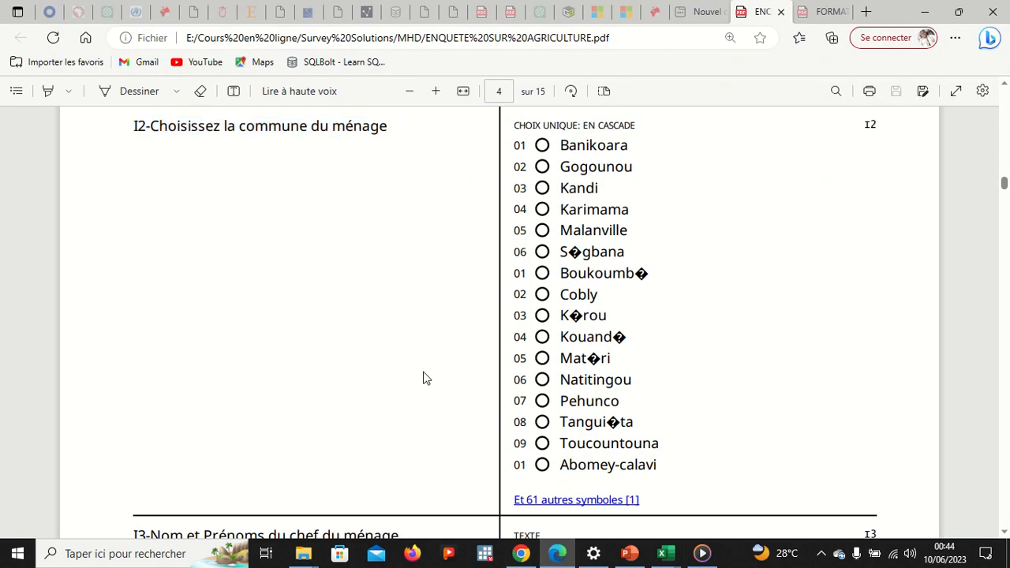
pyautogui.scroll(-2, 424, 378)
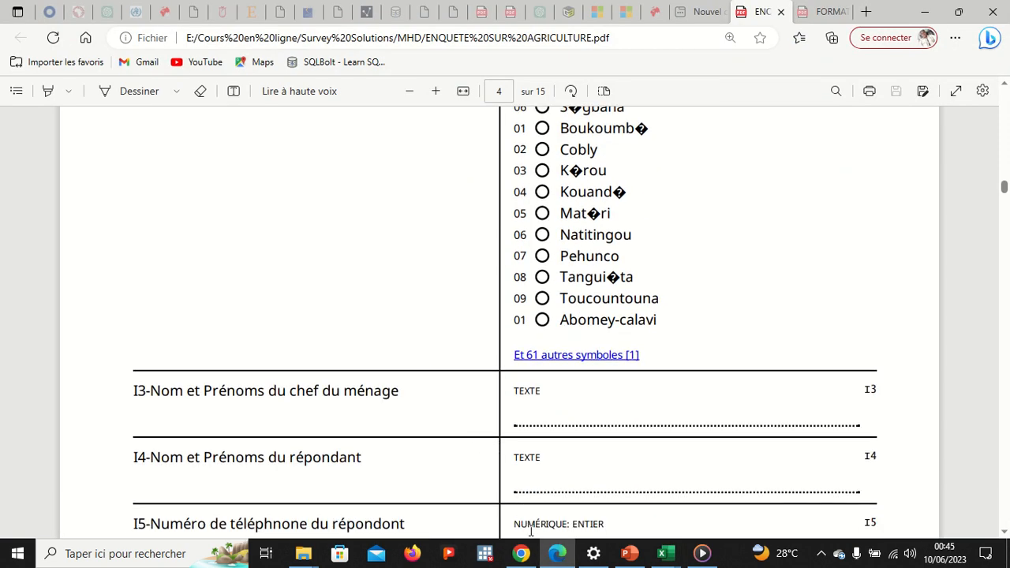
# - Return to the questionnaire designer in Chrome, copy the question text of I3, and add a new question below it in Module A
pyautogui.click(524, 556)
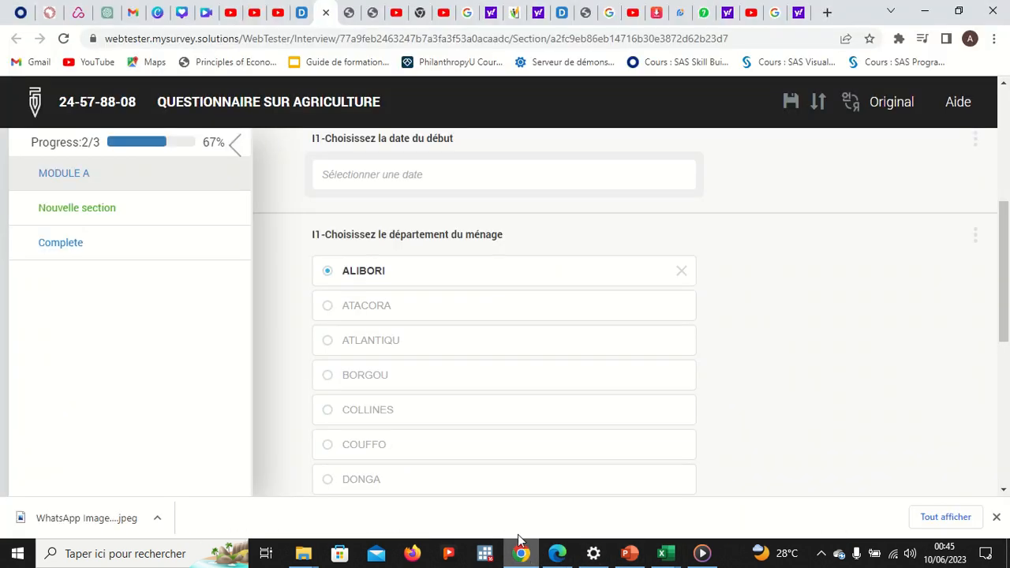
pyautogui.click(298, 11)
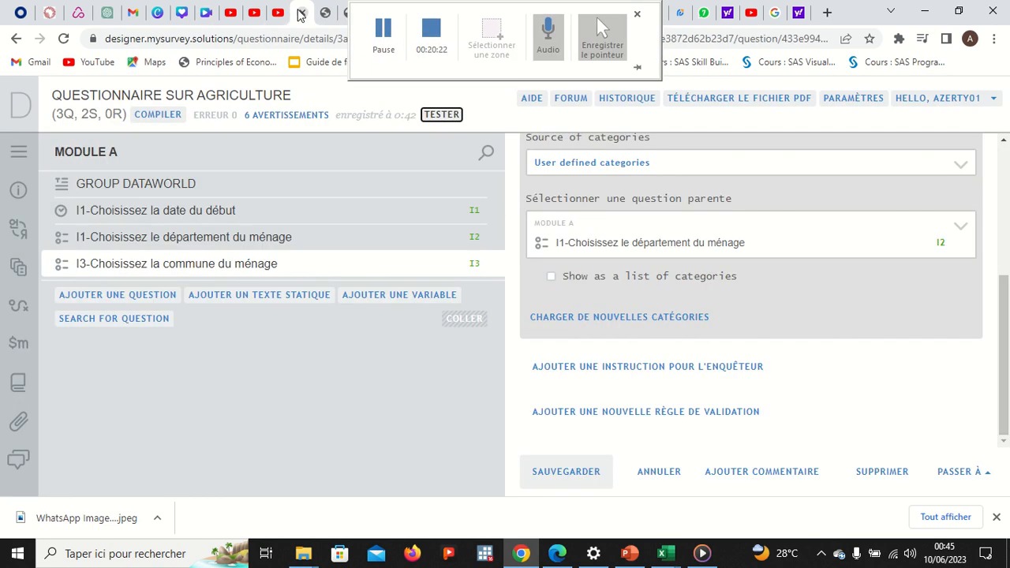
pyautogui.click(295, 269)
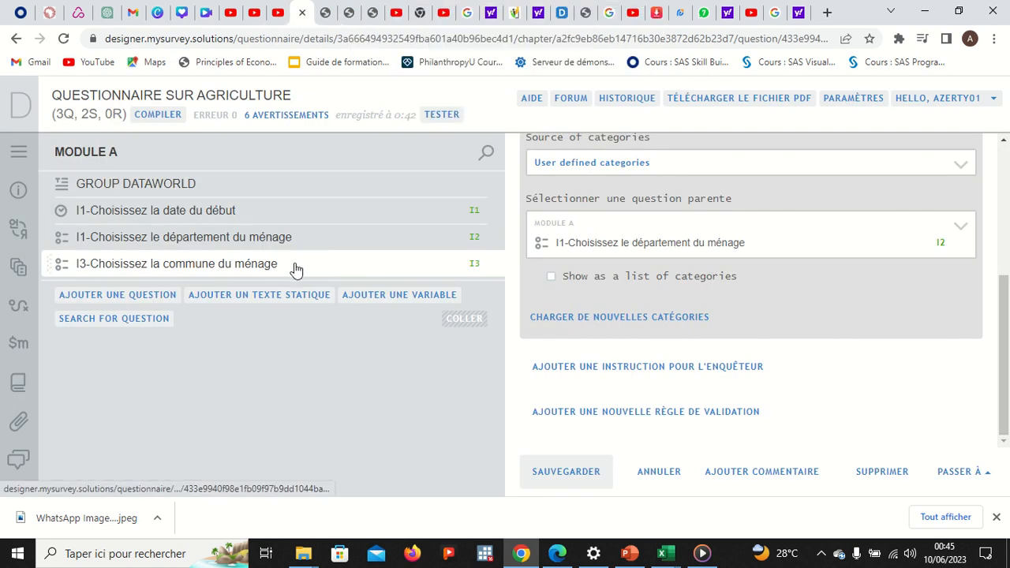
pyautogui.click(748, 249)
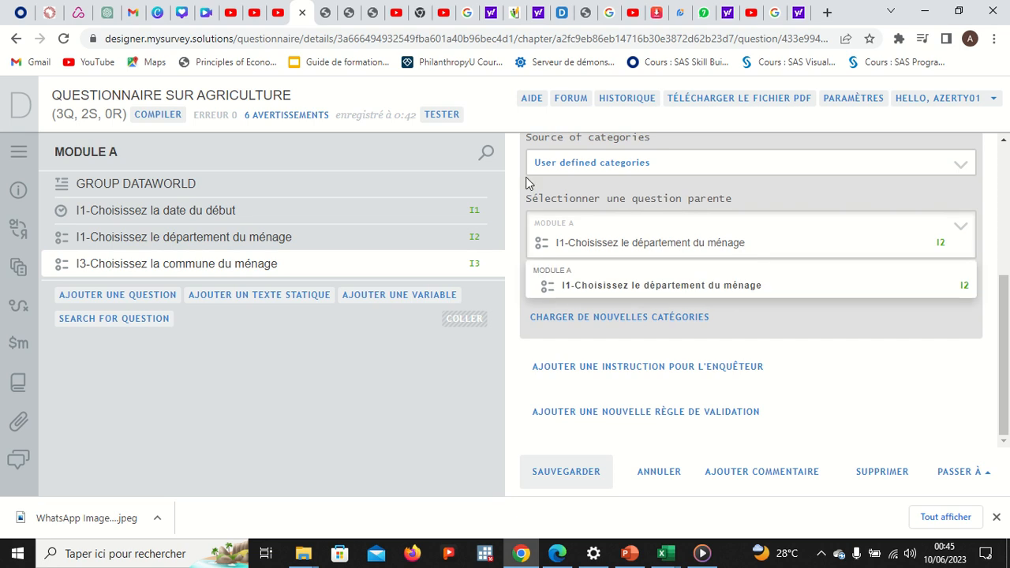
pyautogui.scroll(3, 527, 183)
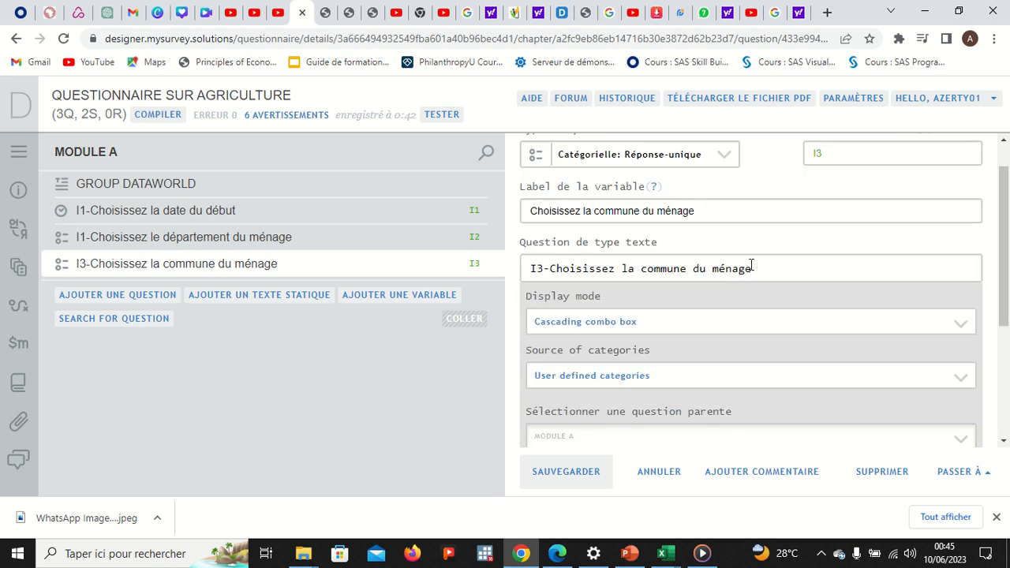
pyautogui.moveTo(753, 244); pyautogui.dragTo(528, 244)
pyautogui.hotkey('ctrl', 'c')
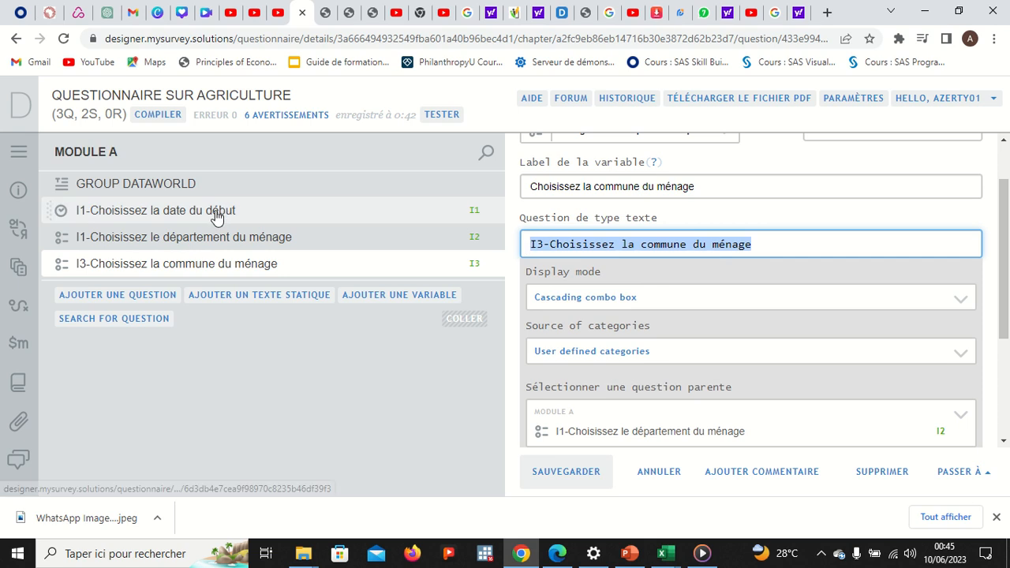
pyautogui.click(126, 294)
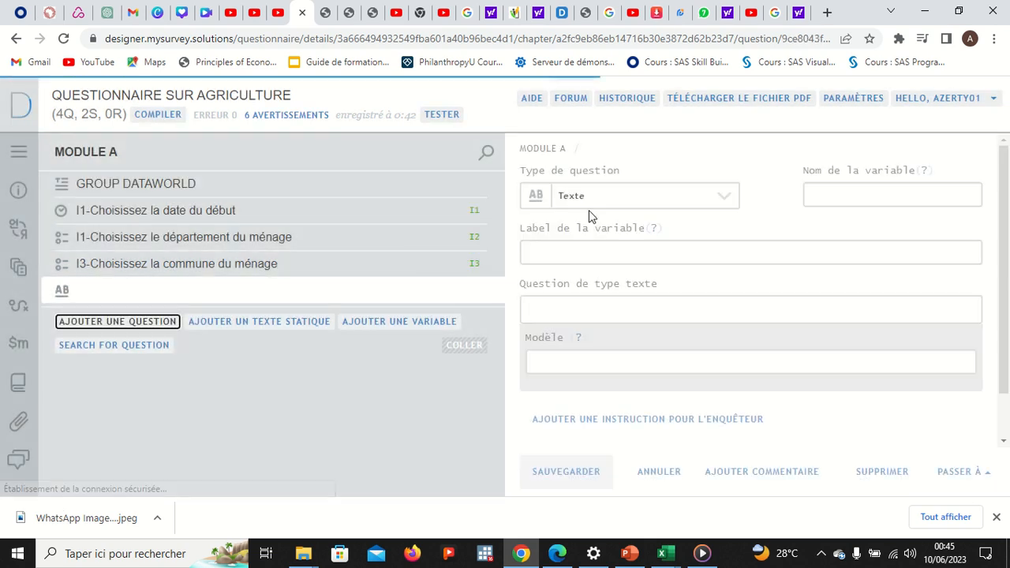
# - Make the new question a single-answer categorical one (Catégorielle: Réponse-unique) with the variable name I4
pyautogui.click(608, 197)
pyautogui.click(606, 226)
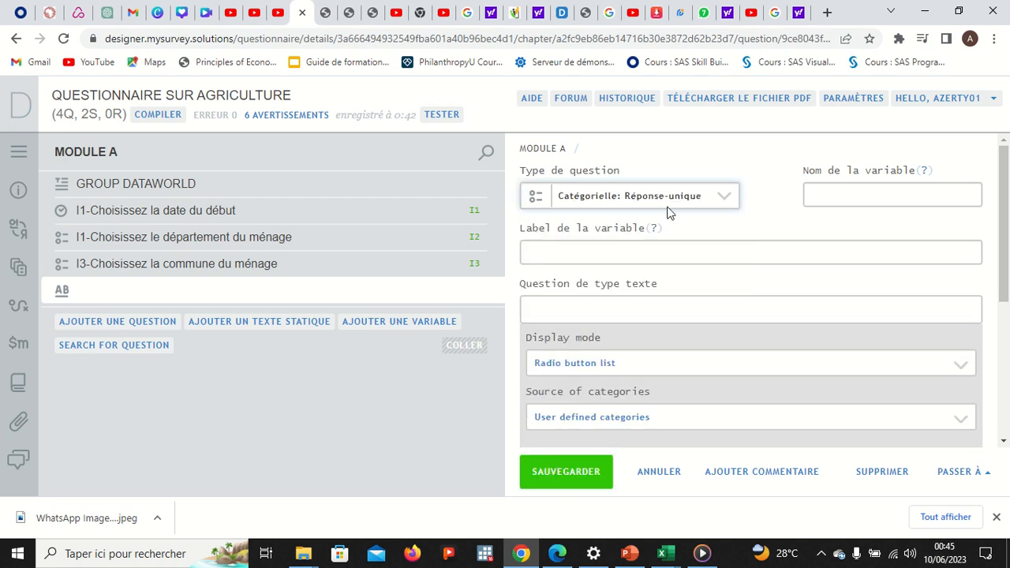
pyautogui.click(835, 200)
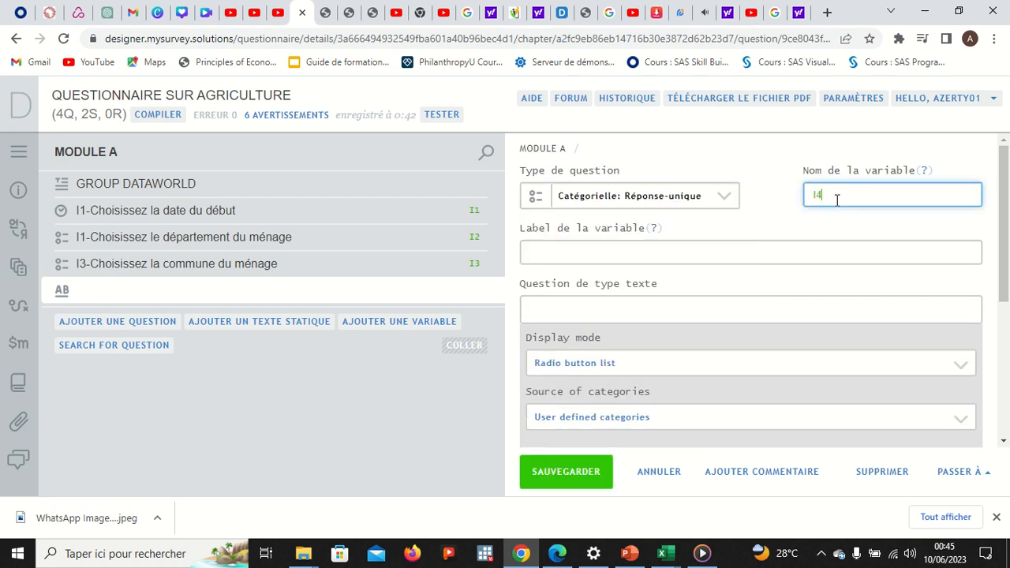
# - Paste the copied question text and reword it to "I3-Choisissez l'arrondissement du ménage"
pyautogui.click(695, 311)
pyautogui.hotkey('ctrl', 'v')
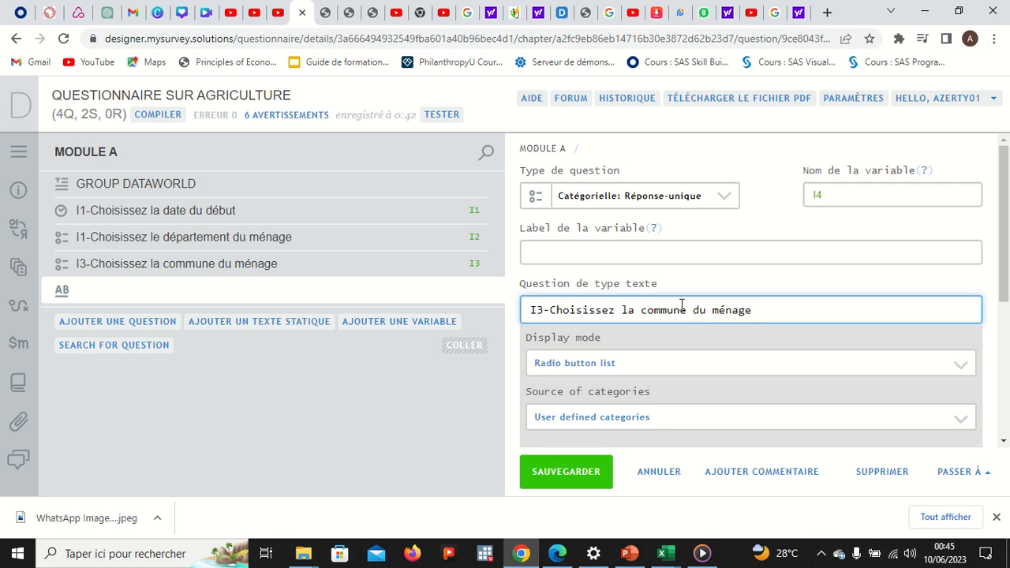
pyautogui.press('BackSpace')
pyautogui.press('BackSpace')
pyautogui.press('BackSpace')
pyautogui.press('BackSpace')
pyautogui.press('BackSpace')
pyautogui.press('BackSpace')
pyautogui.press('BackSpace')
pyautogui.press('BackSpace')
pyautogui.press('BackSpace')
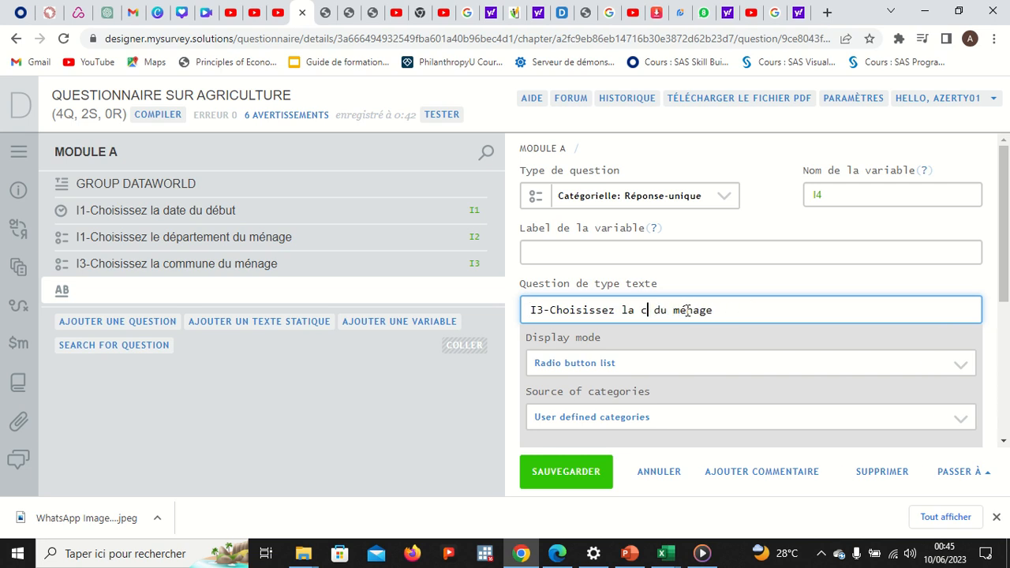
pyautogui.write("'arrondisseme")
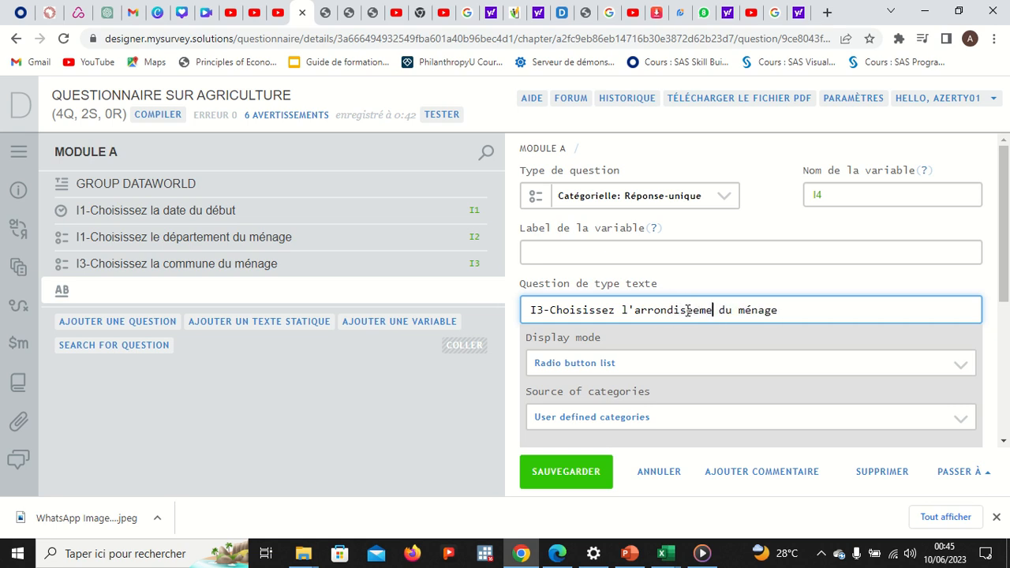
pyautogui.write('nt')
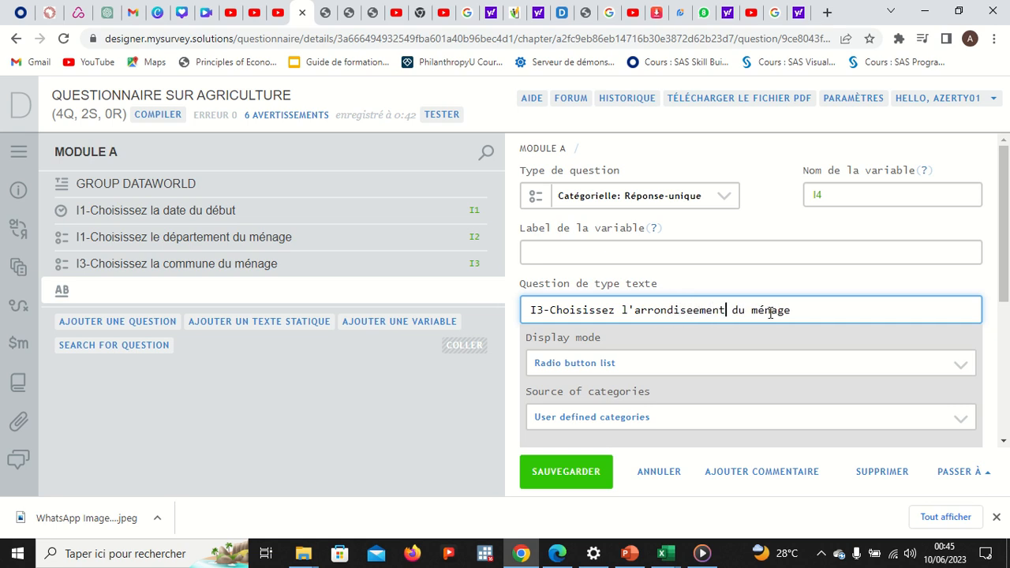
pyautogui.moveTo(799, 310); pyautogui.dragTo(693, 310)
pyautogui.click(695, 310)
pyautogui.press('BackSpace')
pyautogui.write('s')
# - Copy "Choisissez l'arrondissement du ménage" from the question text into the variable label
pyautogui.moveTo(794, 310); pyautogui.dragTo(549, 314)
pyautogui.hotkey('ctrl', 'c')
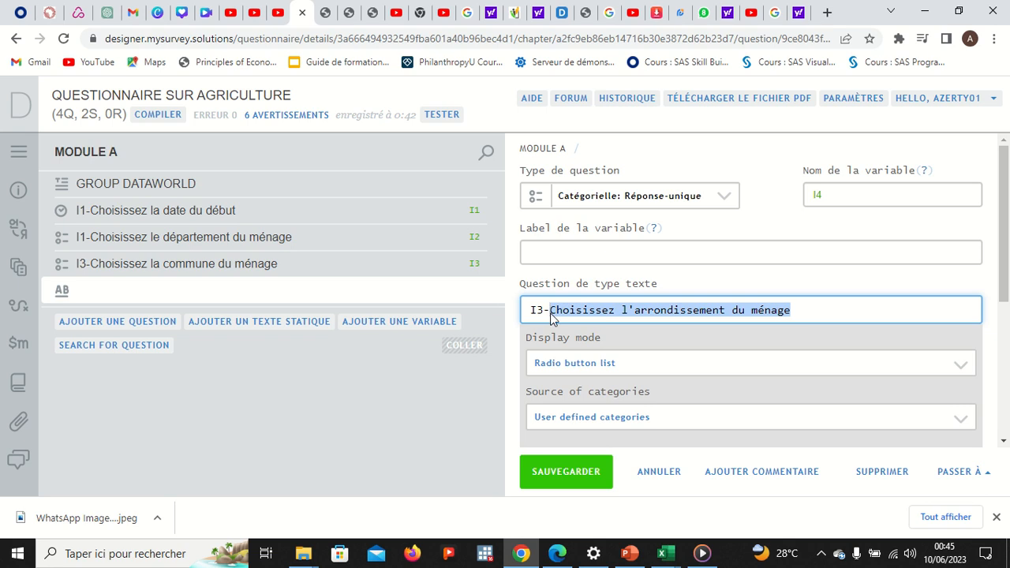
pyautogui.click(554, 254)
pyautogui.hotkey('ctrl', 'v')
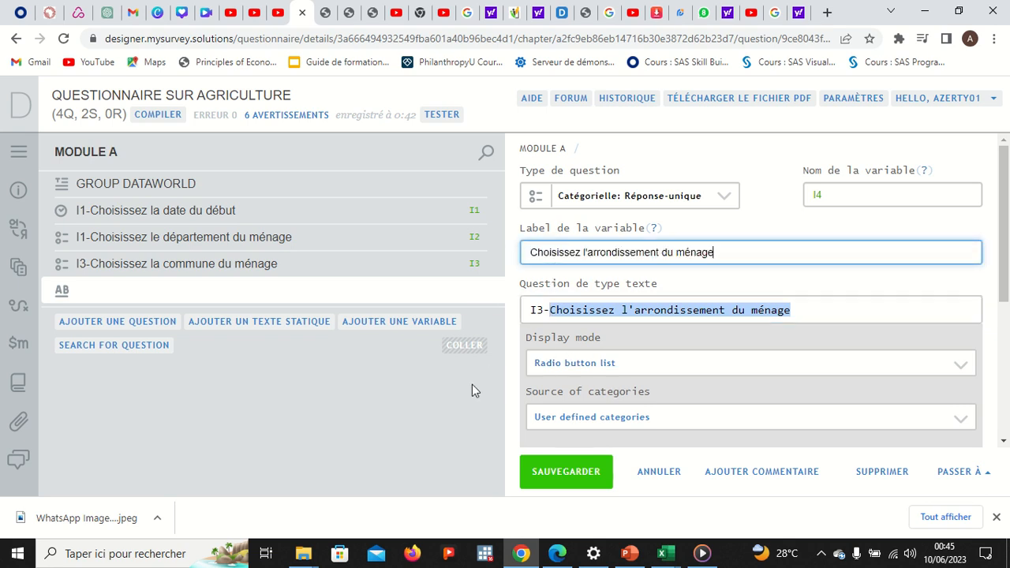
pyautogui.click(853, 283)
pyautogui.click(832, 303)
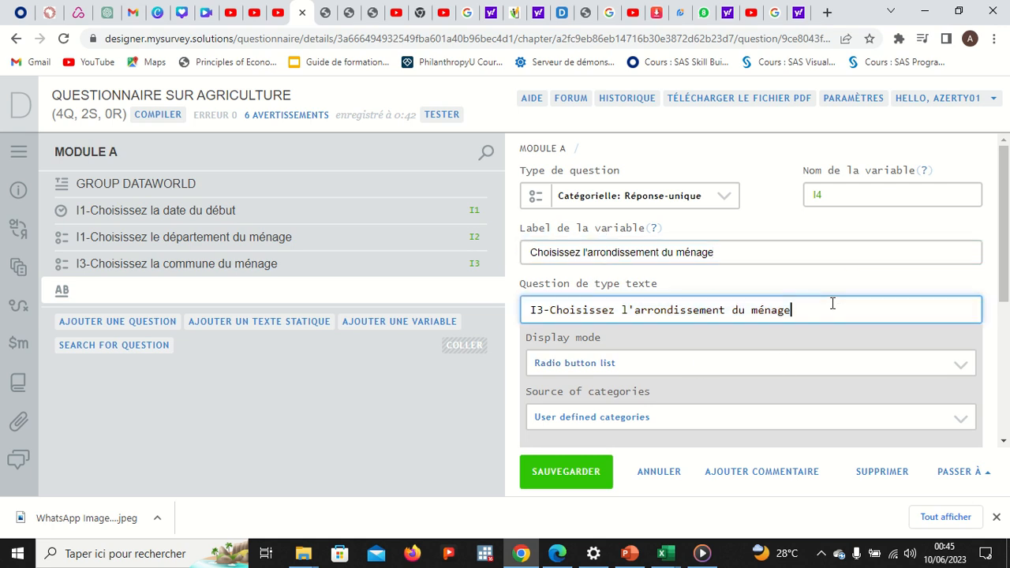
# - Set the display mode to Cascading combo box and choose "I3-Choisissez la commune du ménage" as the parent question
pyautogui.click(642, 363)
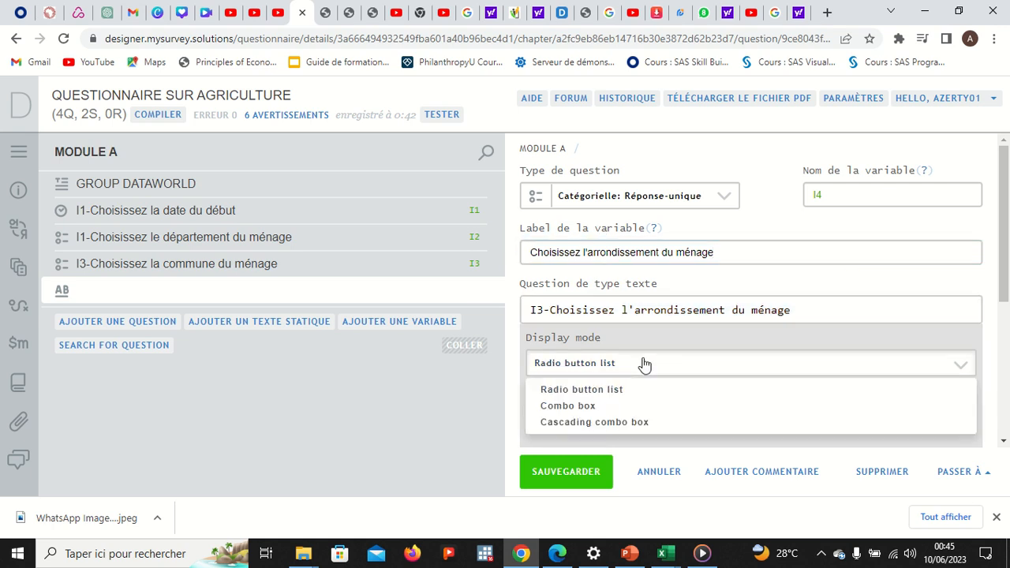
pyautogui.click(634, 423)
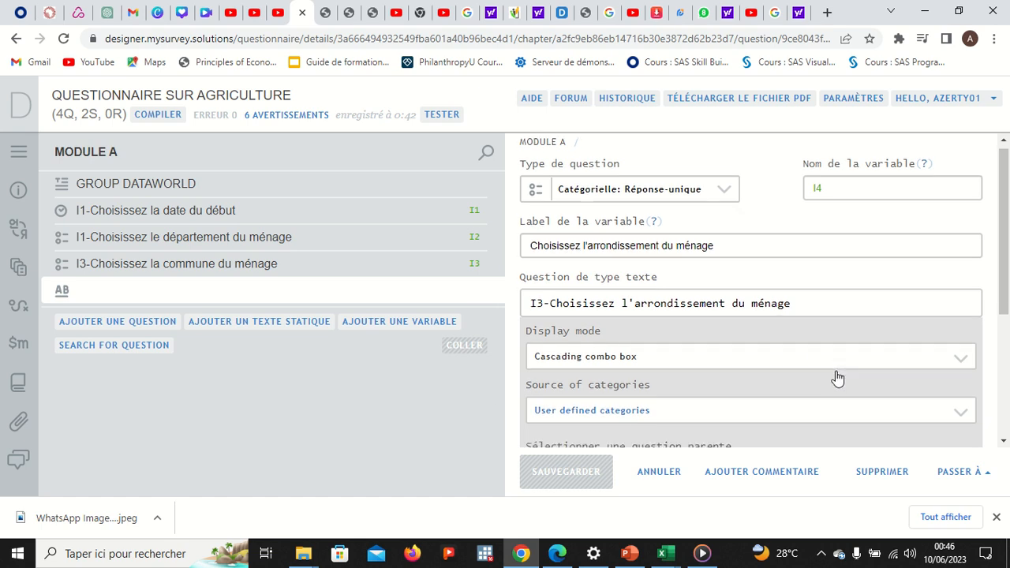
pyautogui.scroll(-3, 836, 377)
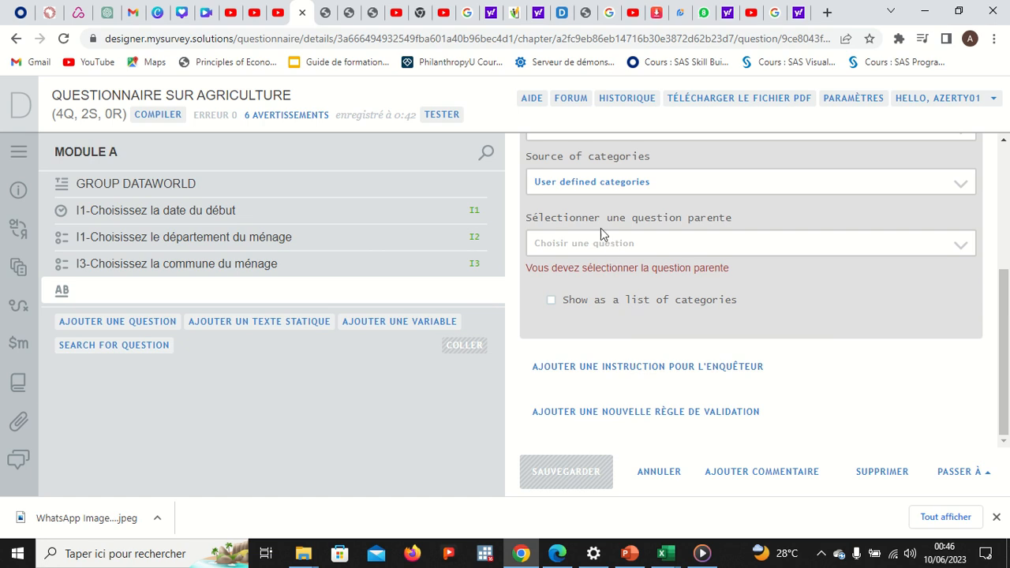
pyautogui.click(674, 247)
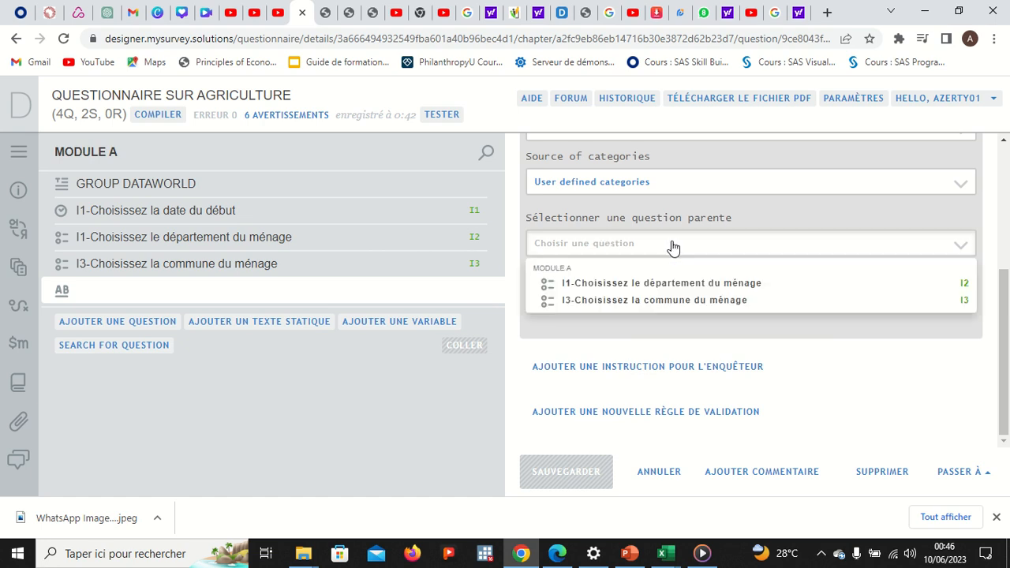
pyautogui.click(669, 301)
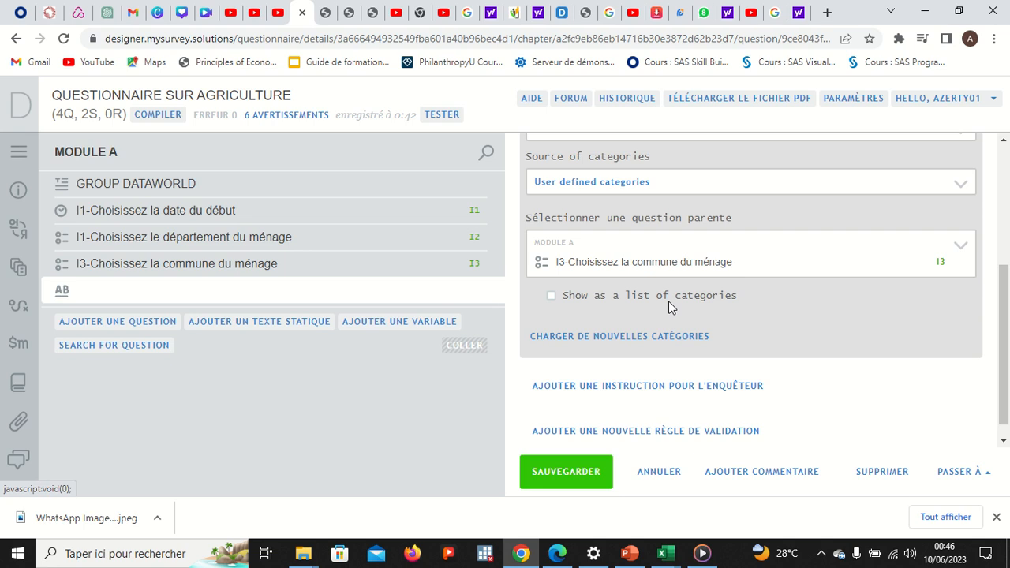
# - Save the arrondissement question, load its cascading categories from the CASCADE2 file and apply them
pyautogui.scroll(-1, 694, 316)
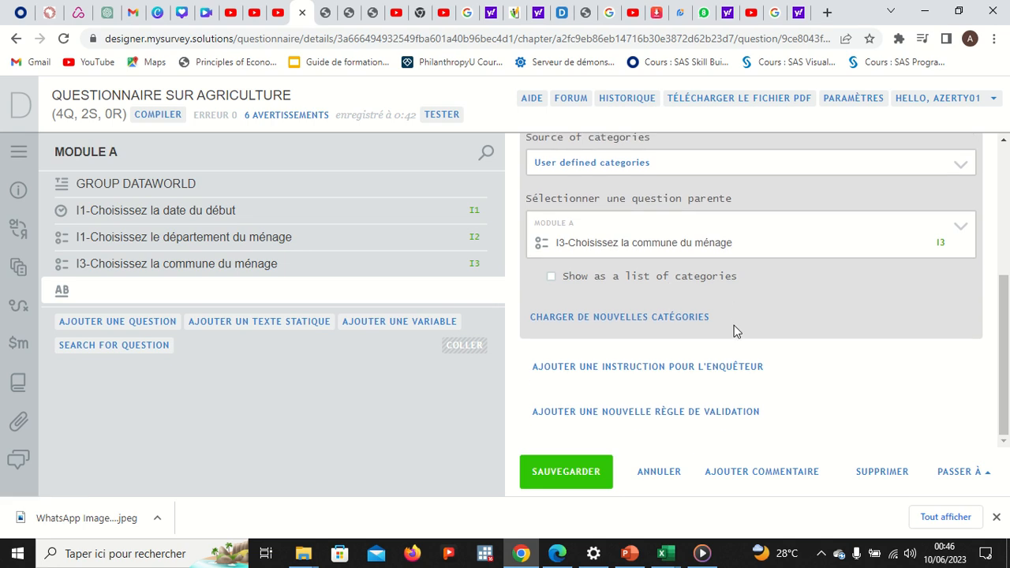
pyautogui.click(615, 320)
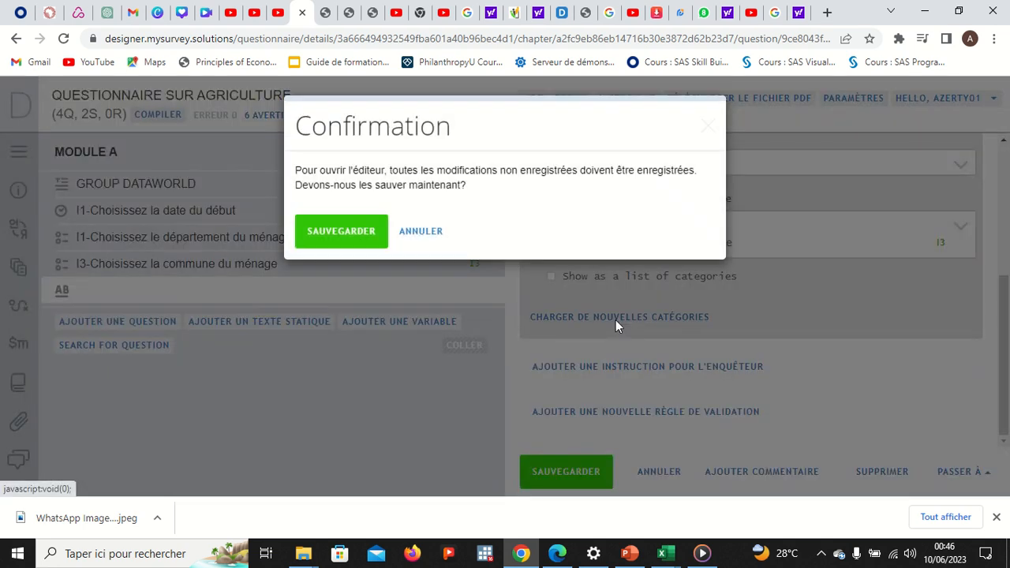
pyautogui.click(357, 246)
pyautogui.click(347, 224)
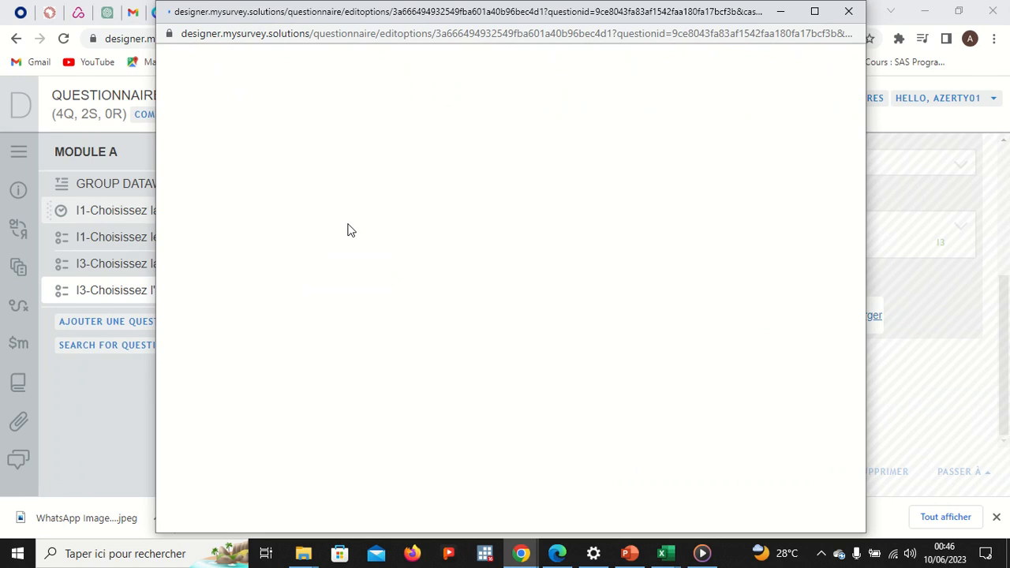
pyautogui.click(598, 484)
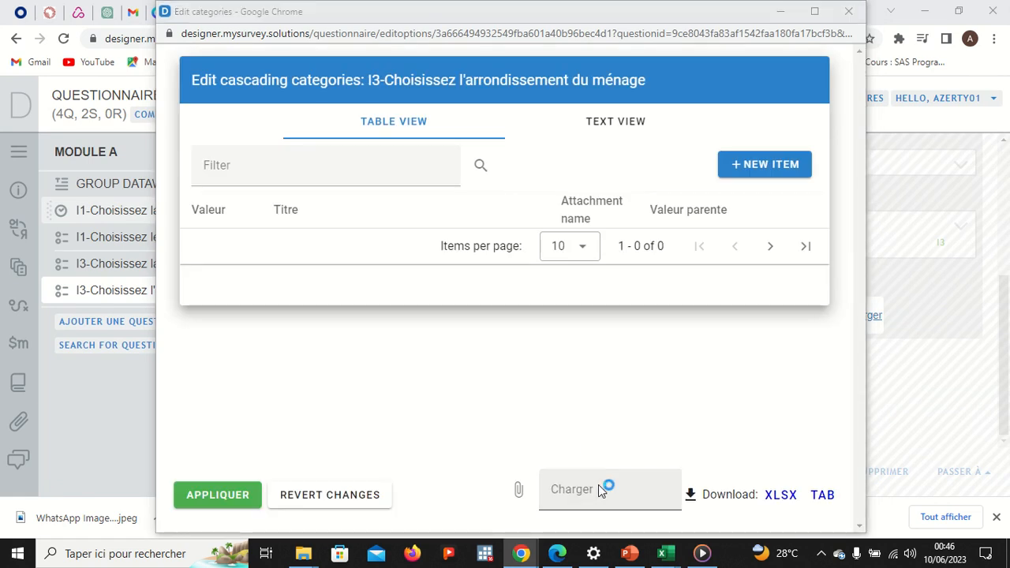
pyautogui.click(351, 203)
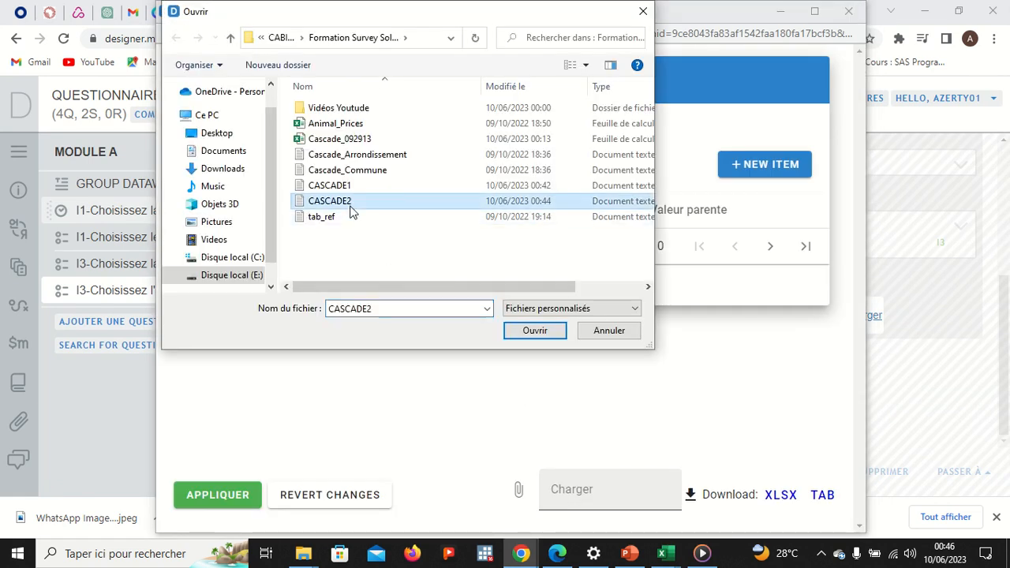
pyautogui.click(534, 331)
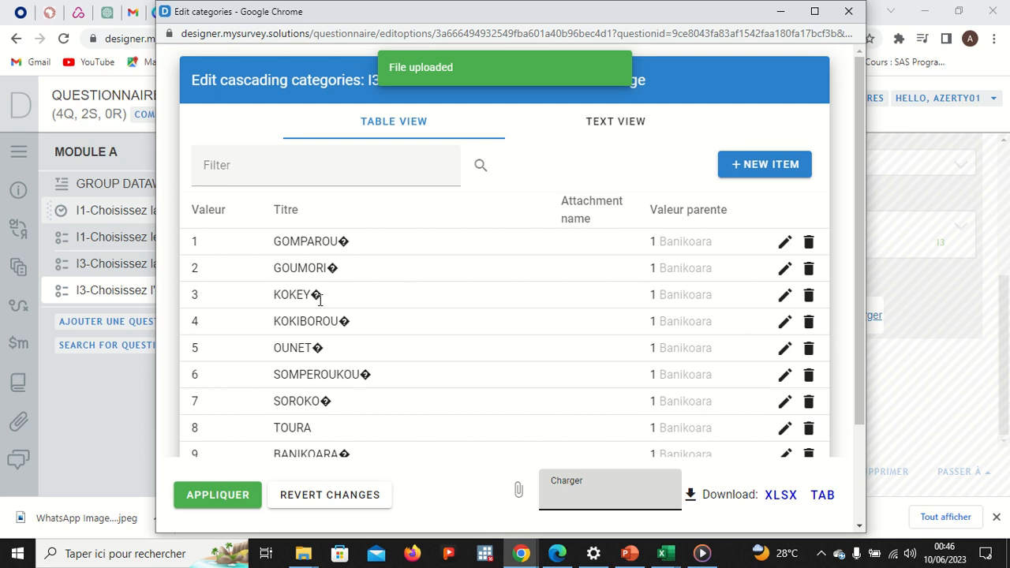
pyautogui.click(211, 499)
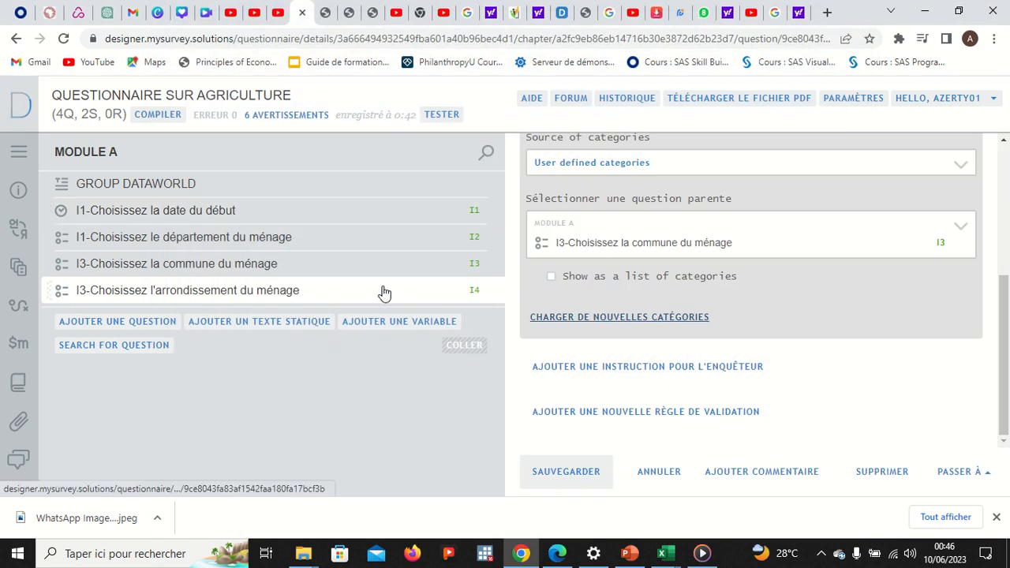
# - Compile the questionnaire and launch it in the web tester
pyautogui.click(161, 115)
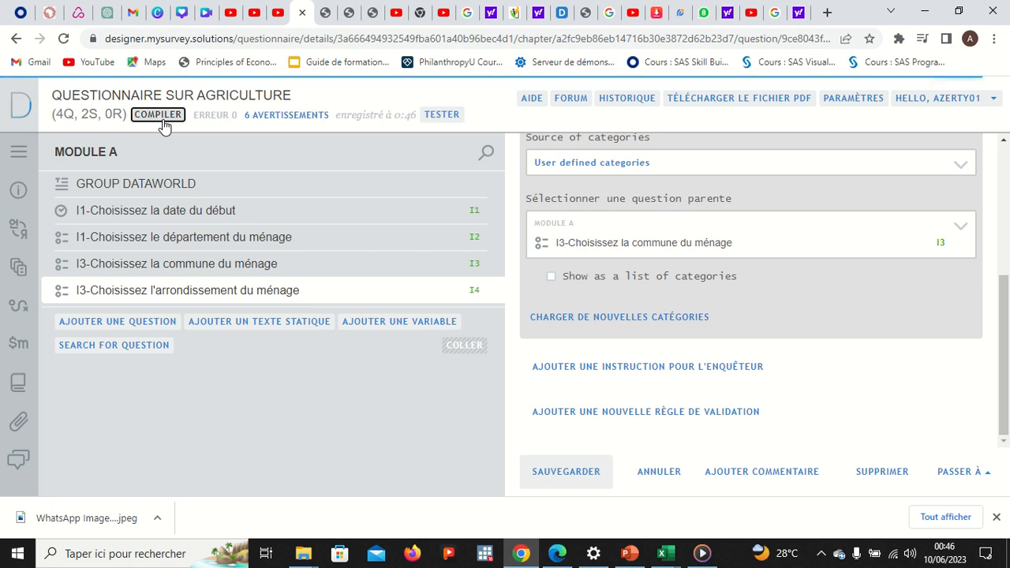
pyautogui.click(439, 115)
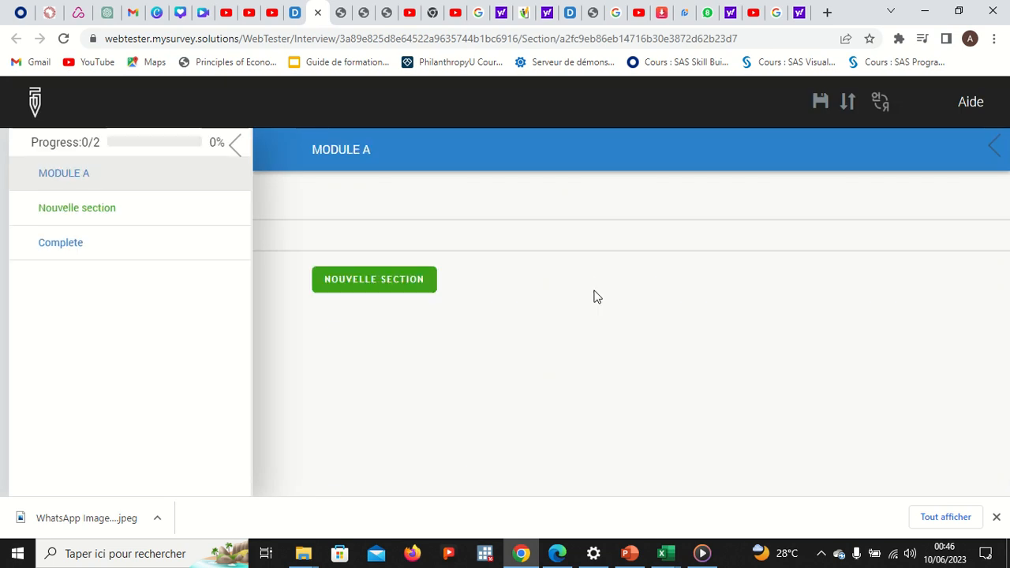
# - In the test interview, answer ALIBORI for the département, Banikoara for the commune and GOMPAROU for the arrondissement
pyautogui.scroll(-5, 593, 295)
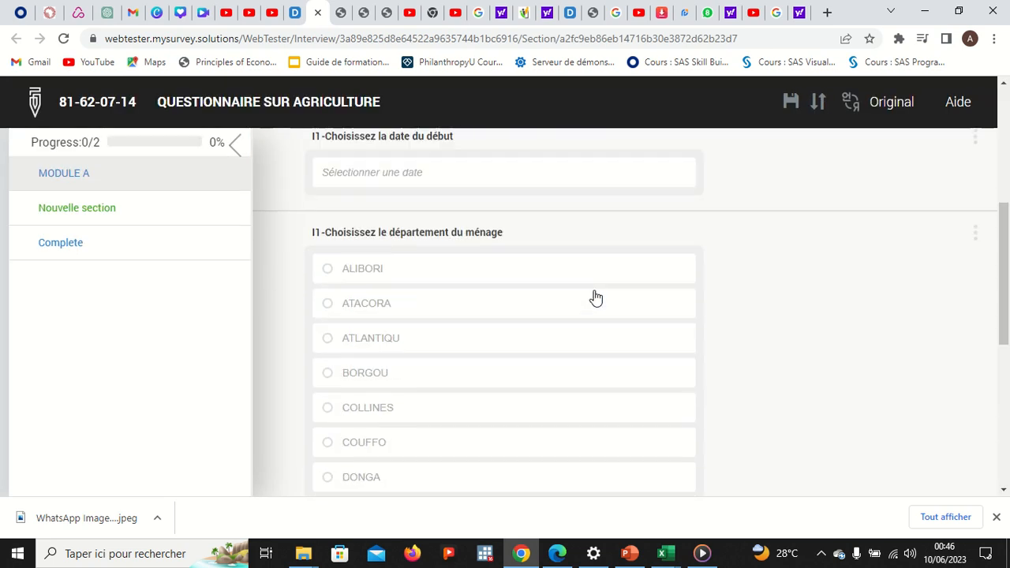
pyautogui.click(384, 272)
pyautogui.scroll(-5, 489, 341)
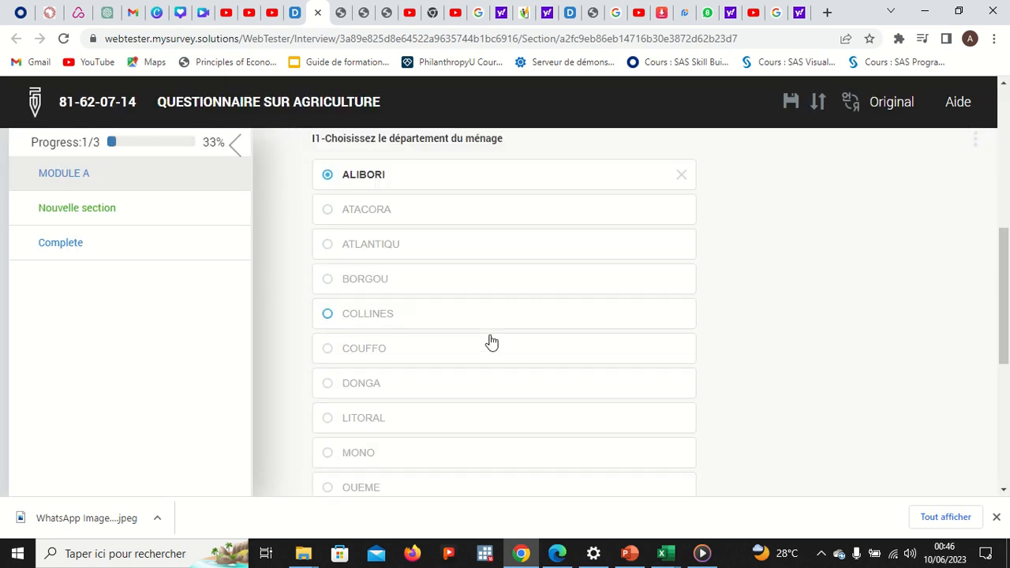
pyautogui.click(435, 322)
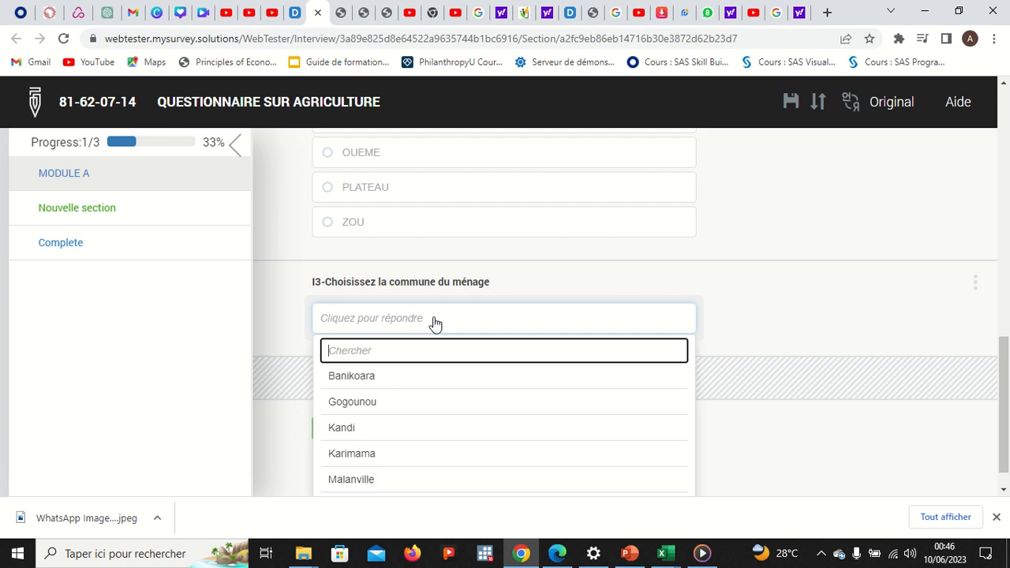
pyautogui.click(375, 378)
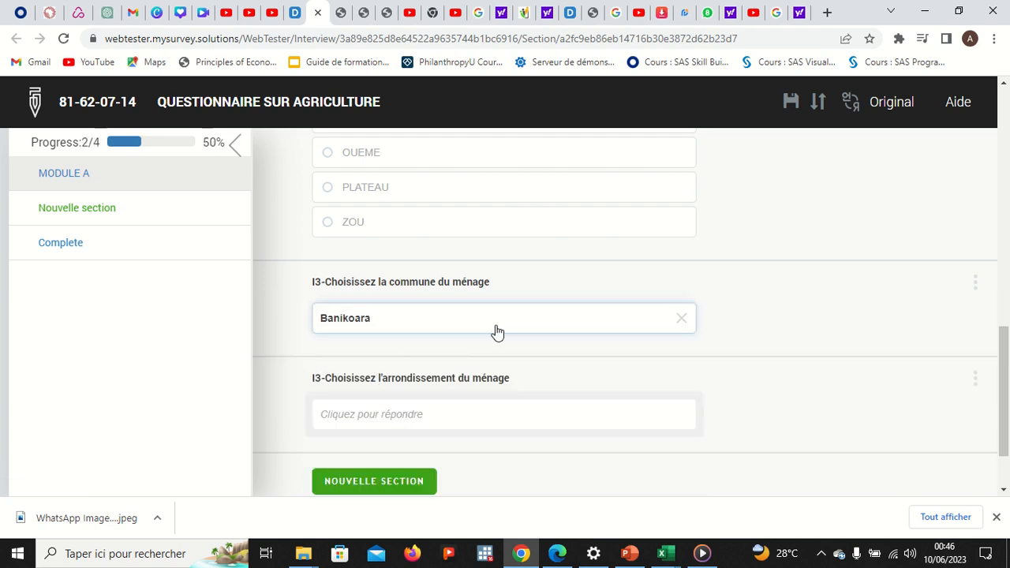
pyautogui.scroll(-2, 496, 331)
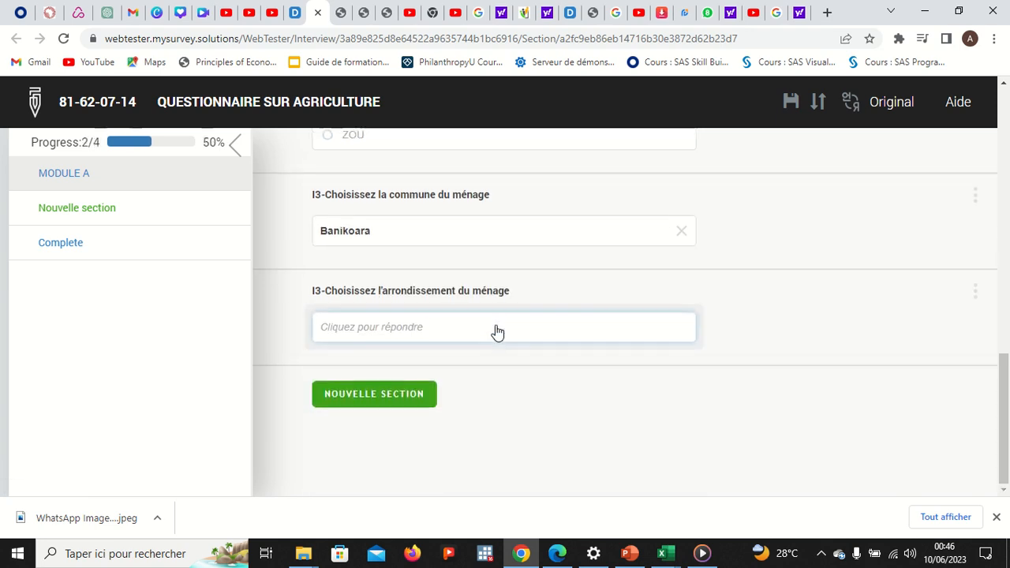
pyautogui.click(448, 329)
pyautogui.click(384, 392)
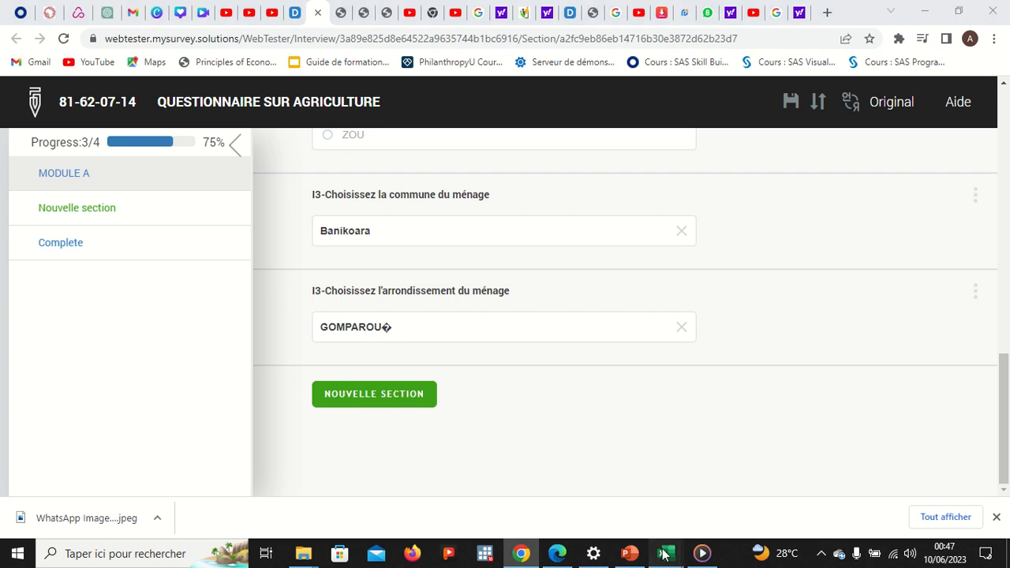
# - Switch to the Cascade_092913 workbook in Excel and review its commune, département and arrondissement sheets back to Kobo Collect
pyautogui.moveTo(662, 552)
pyautogui.moveTo(617, 513)
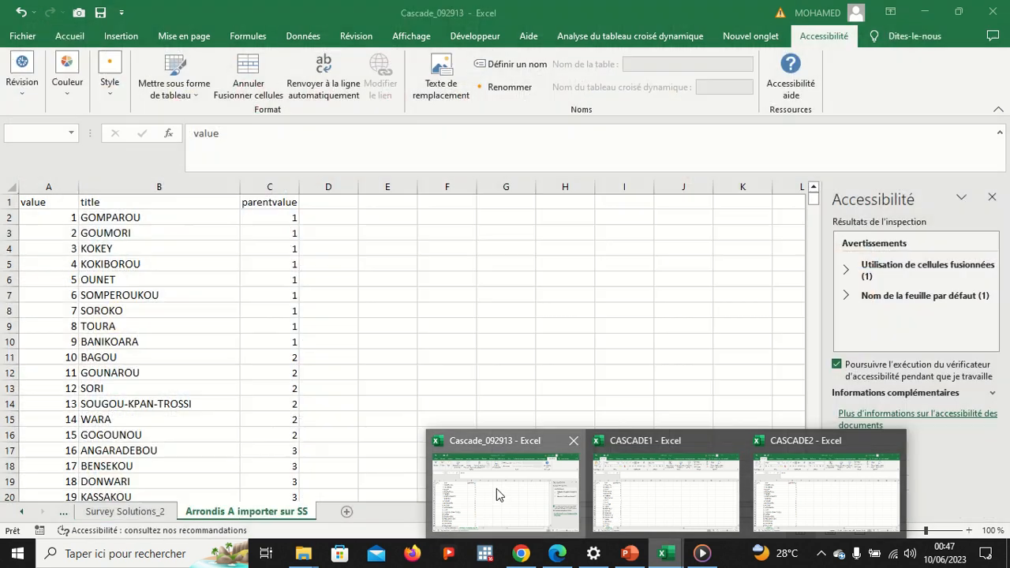
pyautogui.click(505, 493)
pyautogui.click(92, 513)
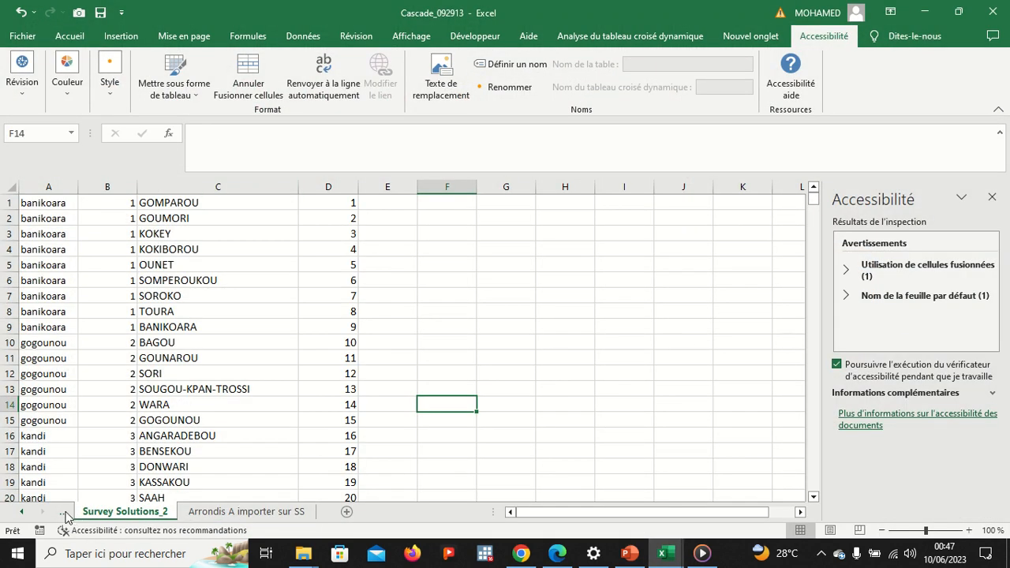
pyautogui.click(65, 513)
pyautogui.moveTo(240, 467); pyautogui.dragTo(305, 462)
pyautogui.click(308, 466)
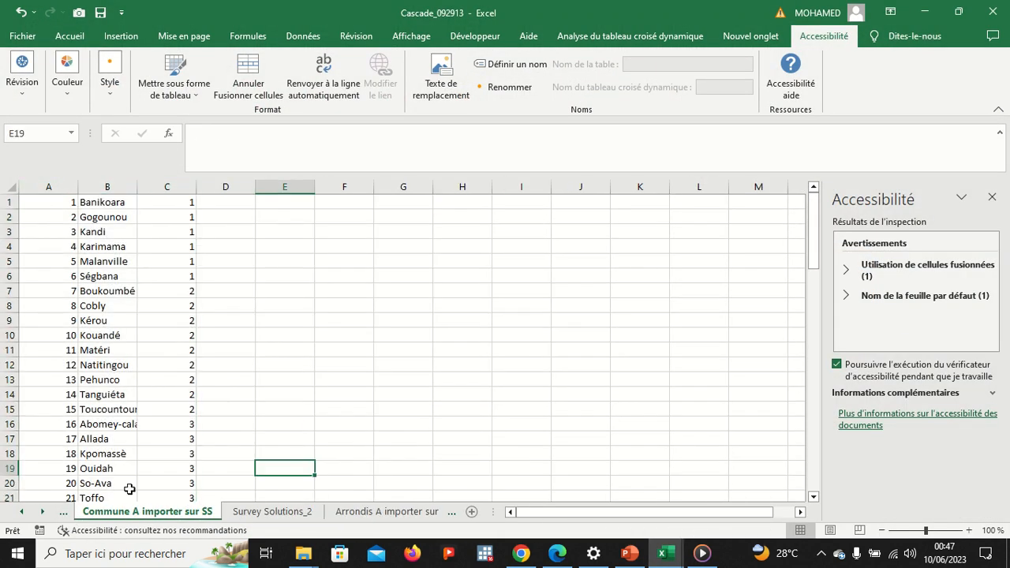
pyautogui.click(65, 513)
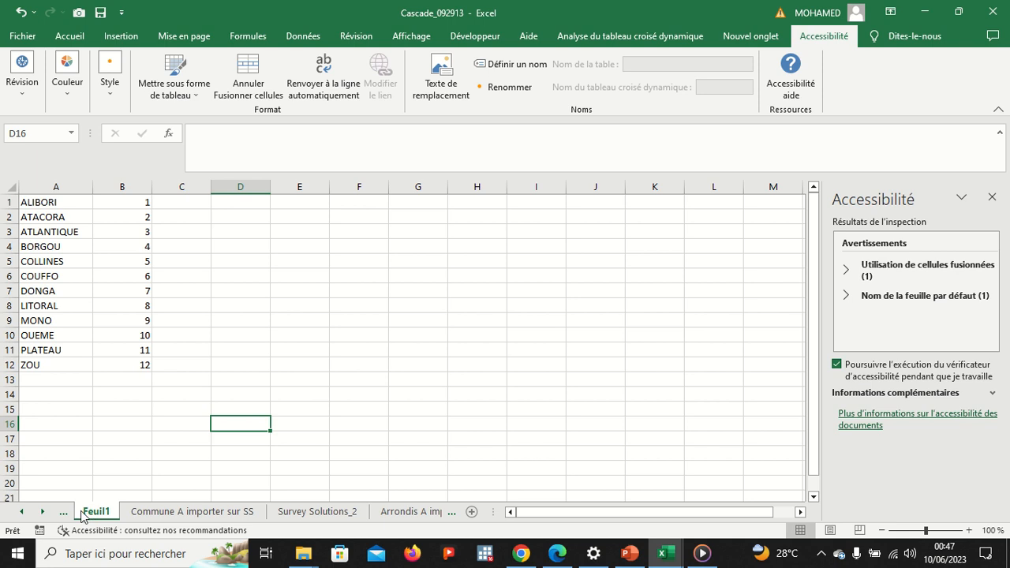
pyautogui.click(65, 513)
pyautogui.click(348, 352)
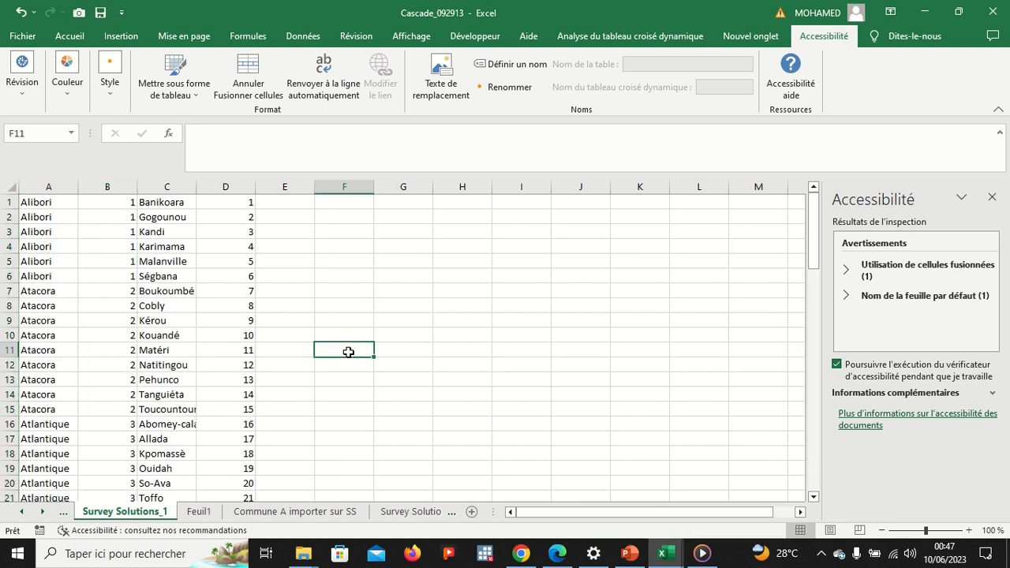
pyautogui.click(67, 512)
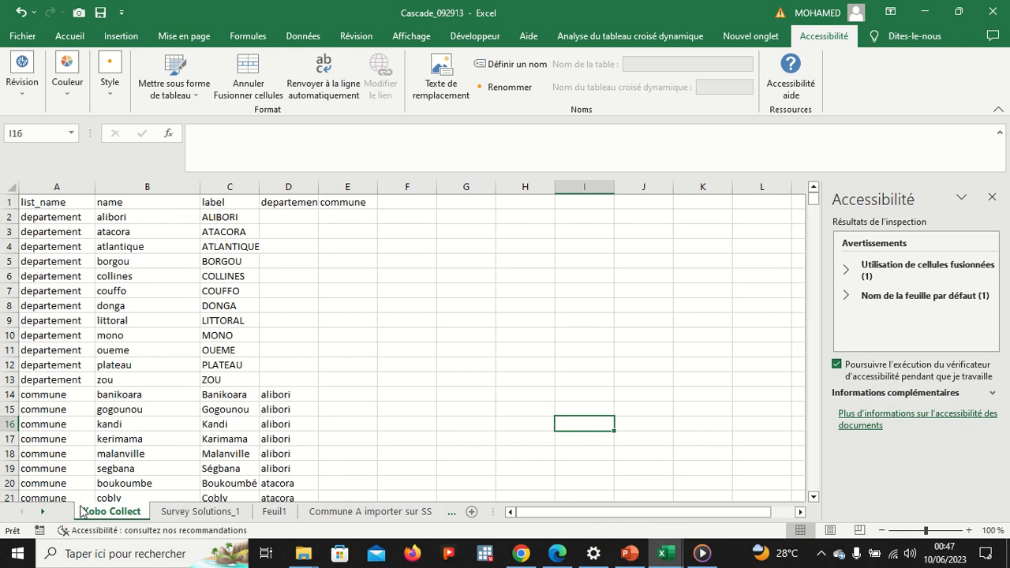
# - Review the Survey Solutions_1 sheet column by column, examining the département names and codes and the commune names and codes
pyautogui.click(219, 512)
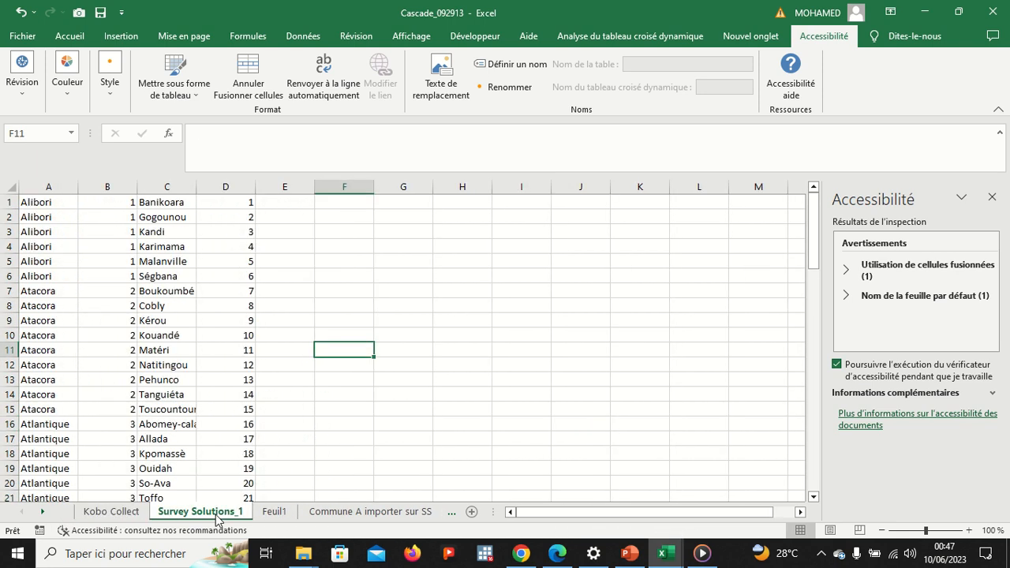
pyautogui.click(51, 188)
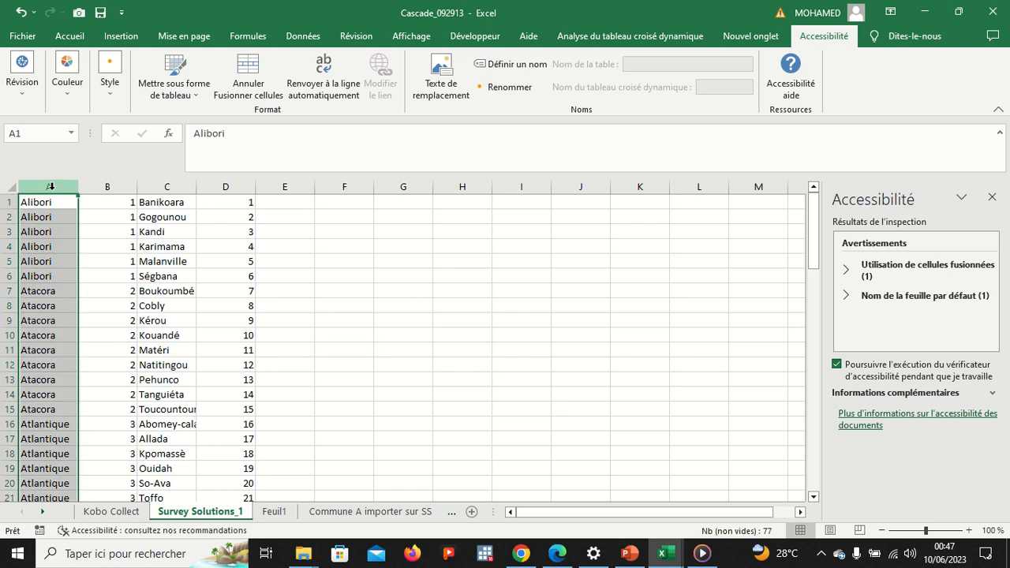
pyautogui.click(108, 187)
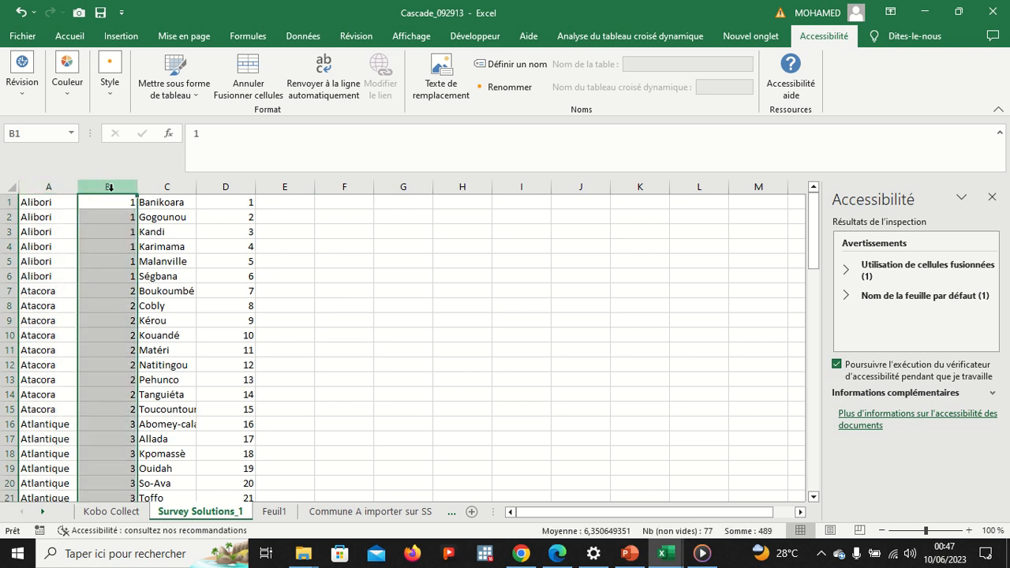
pyautogui.click(162, 186)
pyautogui.click(221, 185)
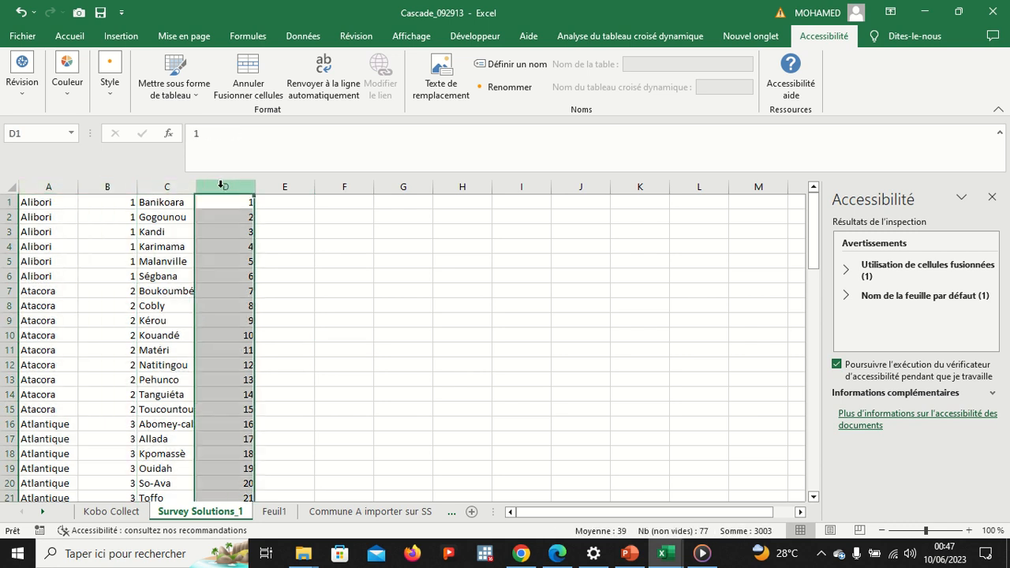
pyautogui.click(279, 186)
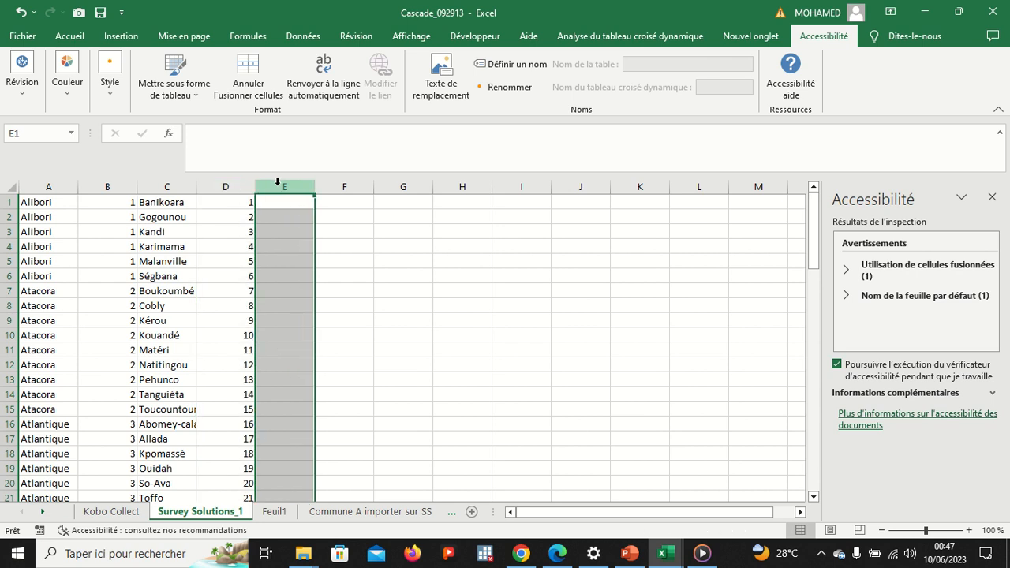
pyautogui.click(337, 186)
pyautogui.click(559, 338)
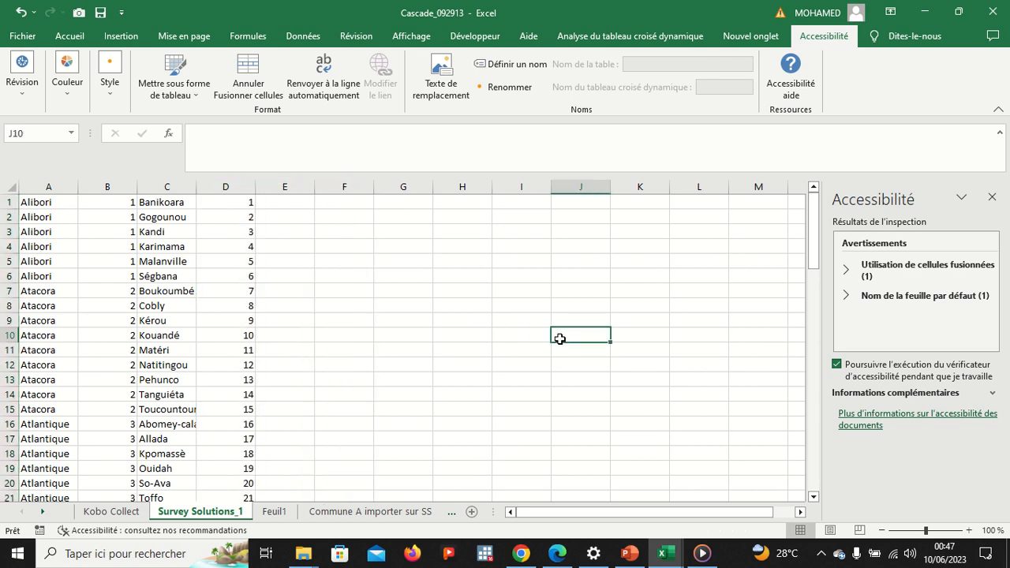